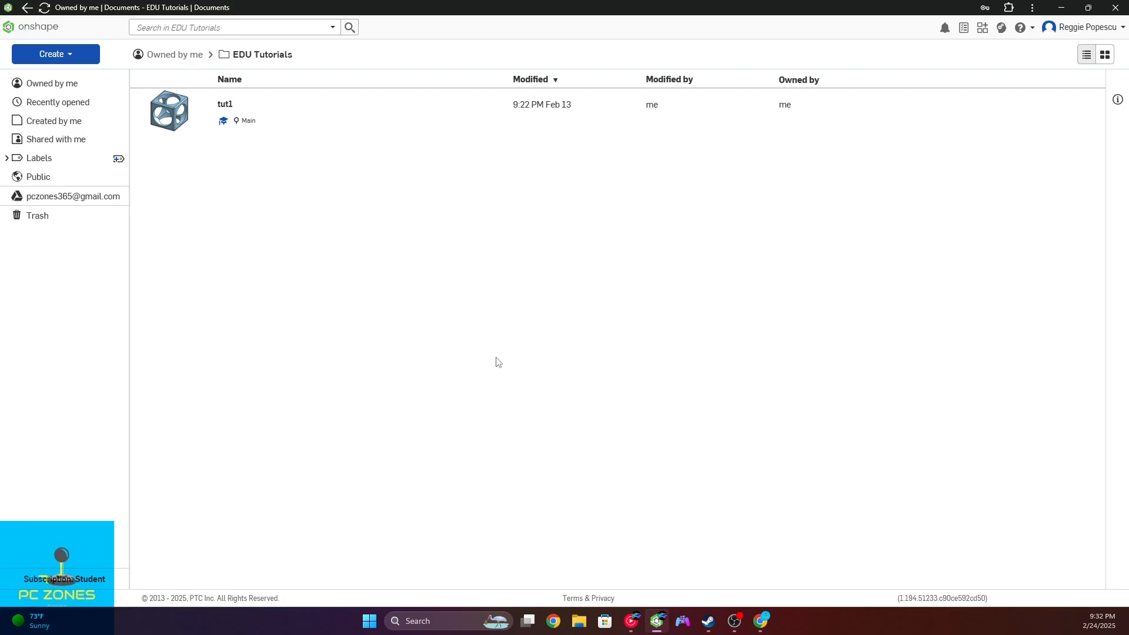
# - Create a new document named tut2 in the EDU Tutorials folder
pyautogui.click(59, 53)
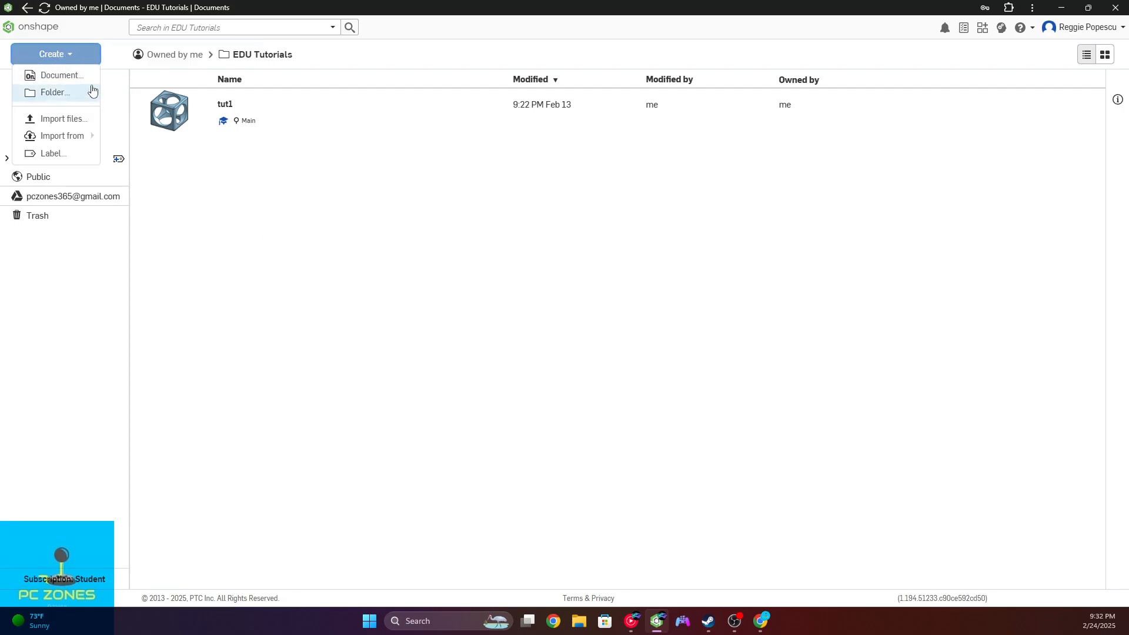
pyautogui.click(58, 76)
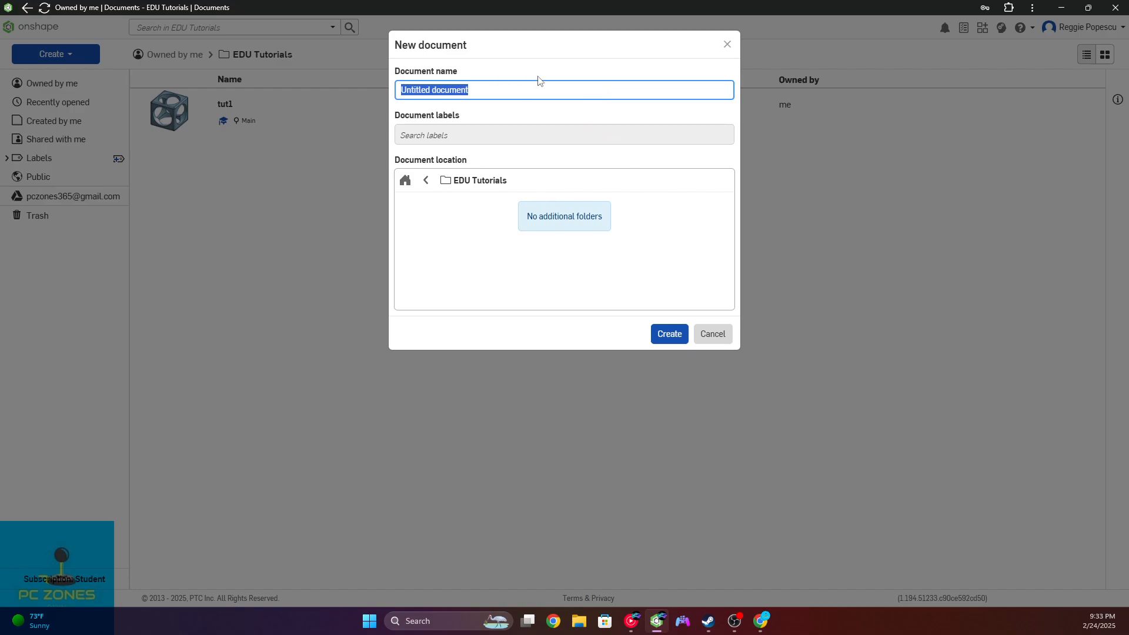
pyautogui.write('tut2')
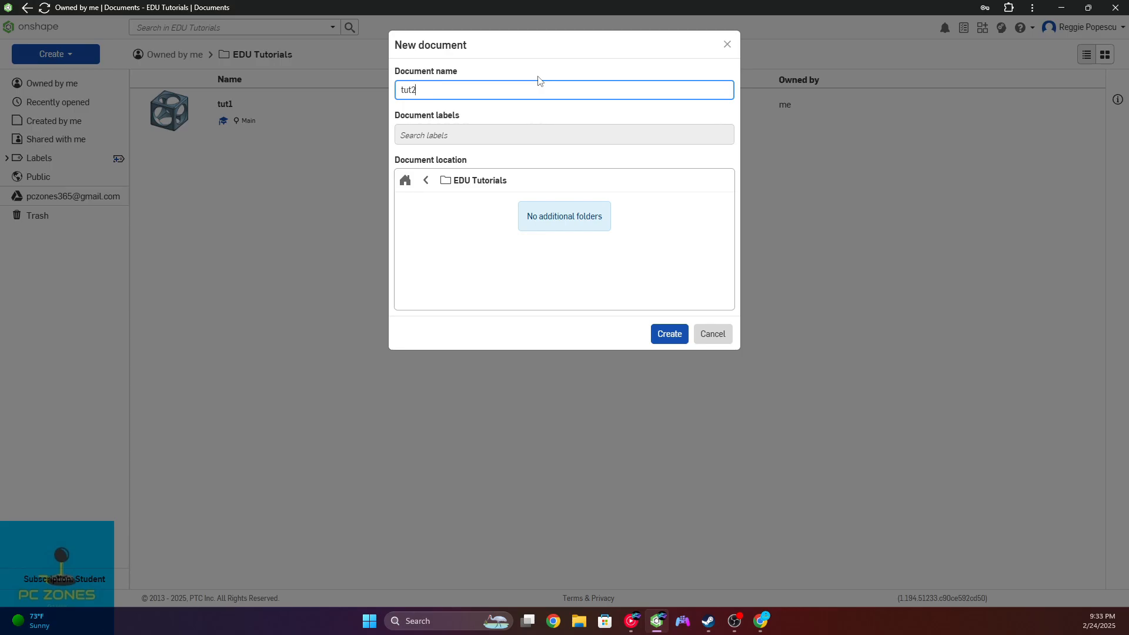
pyautogui.click(669, 334)
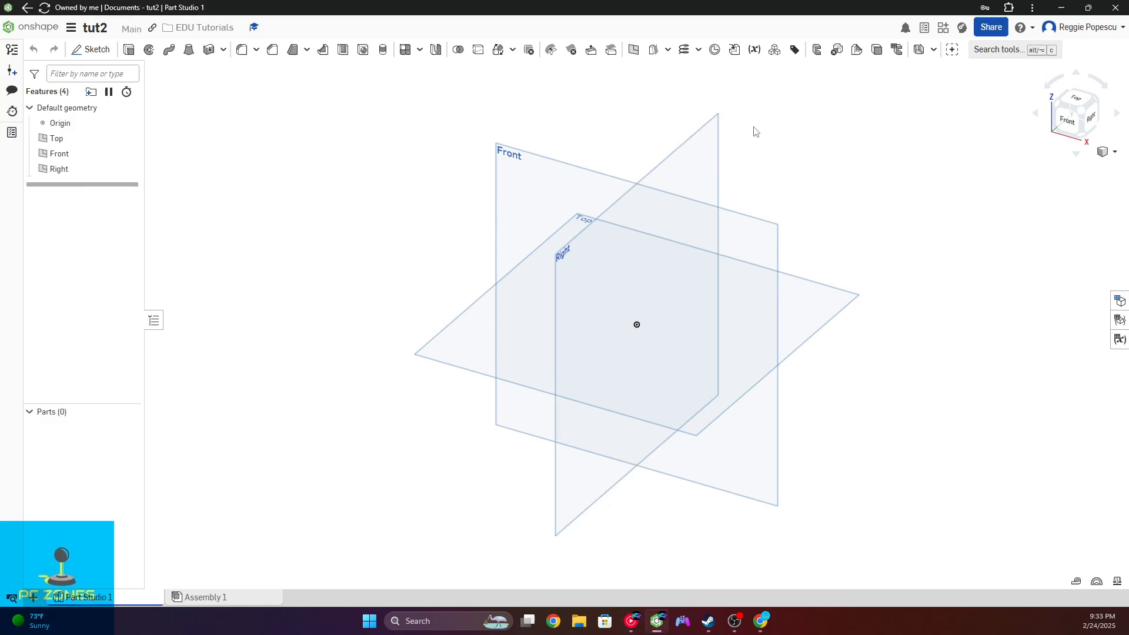
# - Examine the default planes from the front, from tilted angles and from below, finishing with the top view
pyautogui.click(1071, 123)
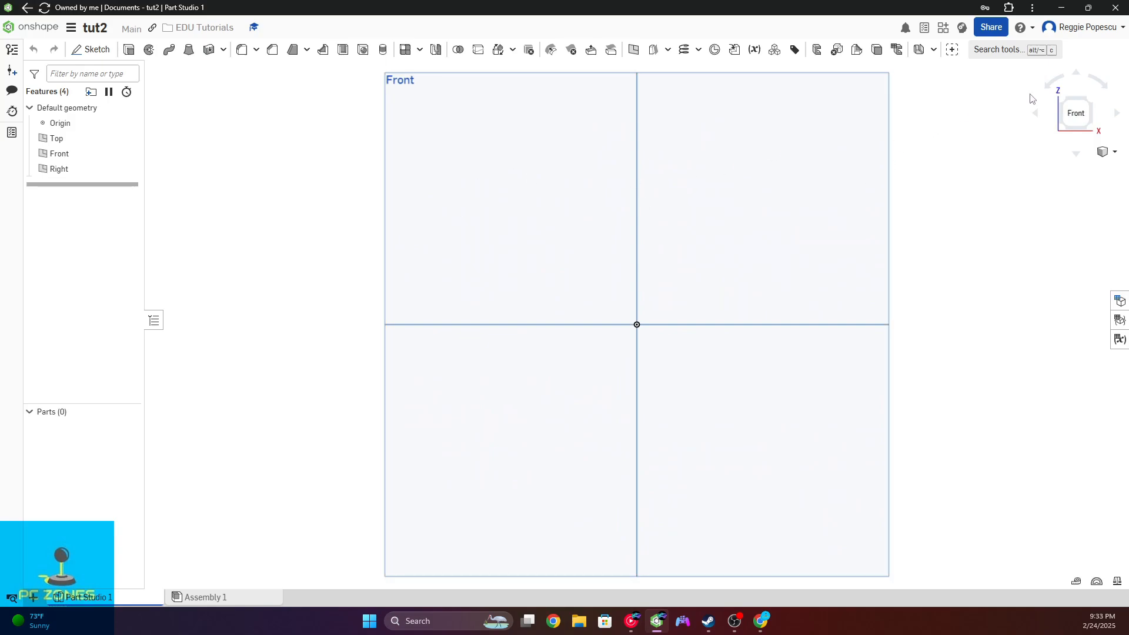
pyautogui.click(1076, 72)
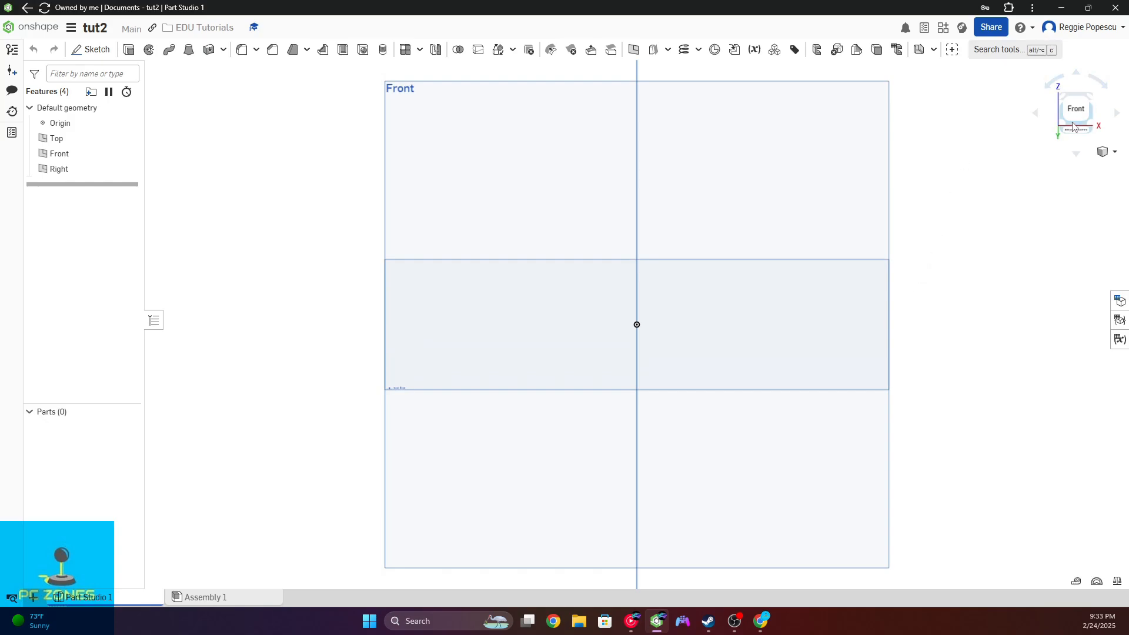
pyautogui.click(1073, 143)
pyautogui.scroll(-1, 1072, 109)
pyautogui.scroll(1, 911, 192)
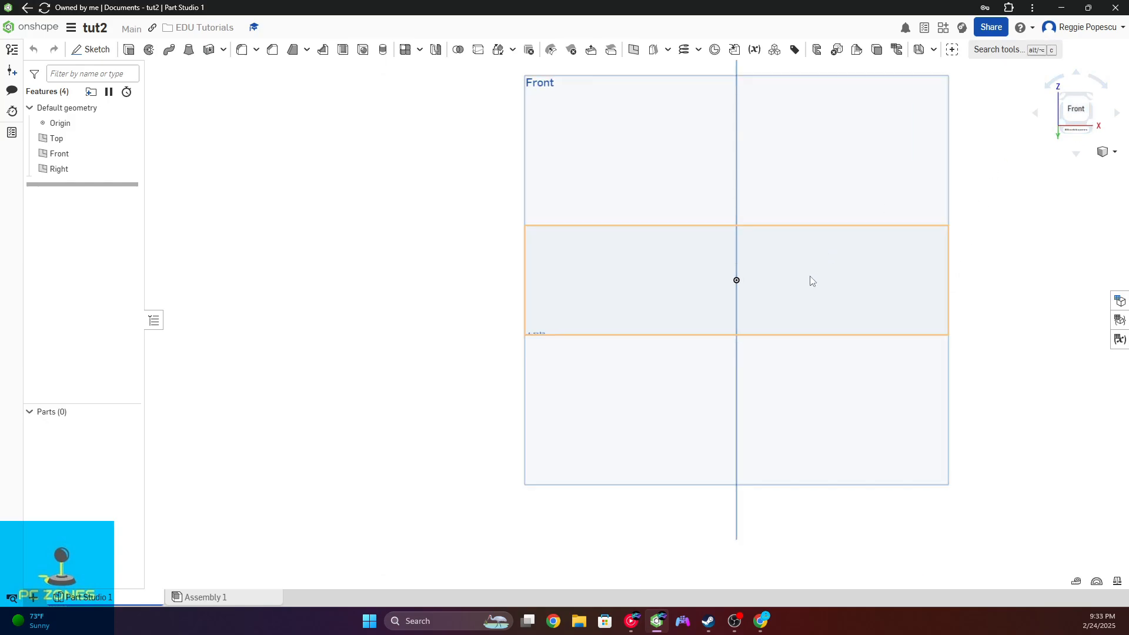
pyautogui.scroll(-1, 799, 261)
pyautogui.moveTo(795, 260); pyautogui.dragTo(788, 288, button='right')
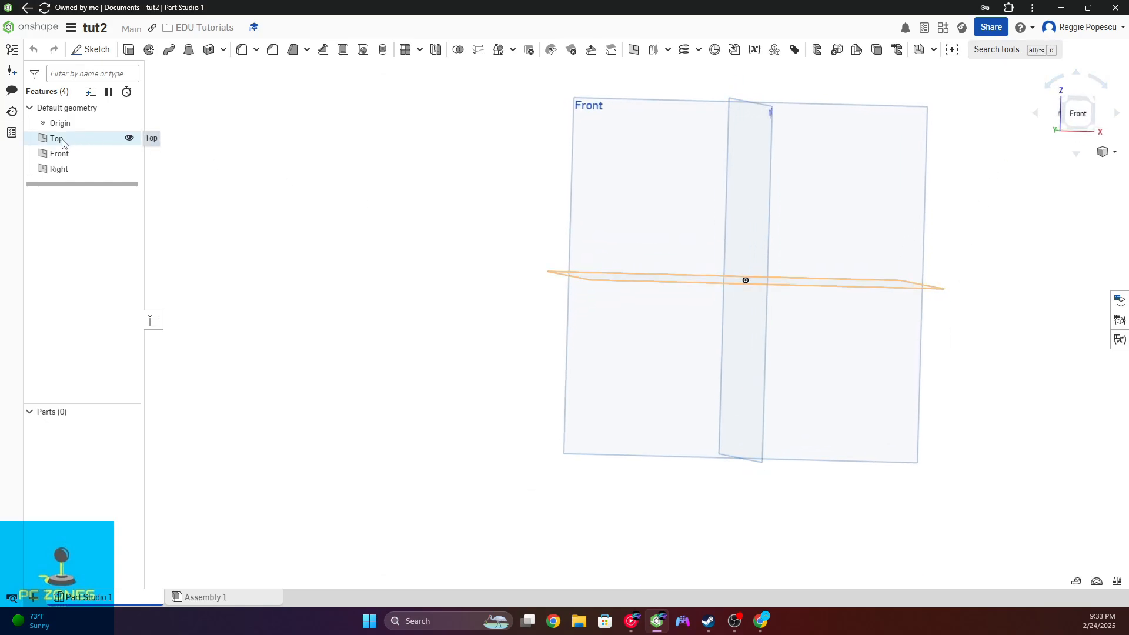
pyautogui.click(789, 287)
pyautogui.click(1077, 73)
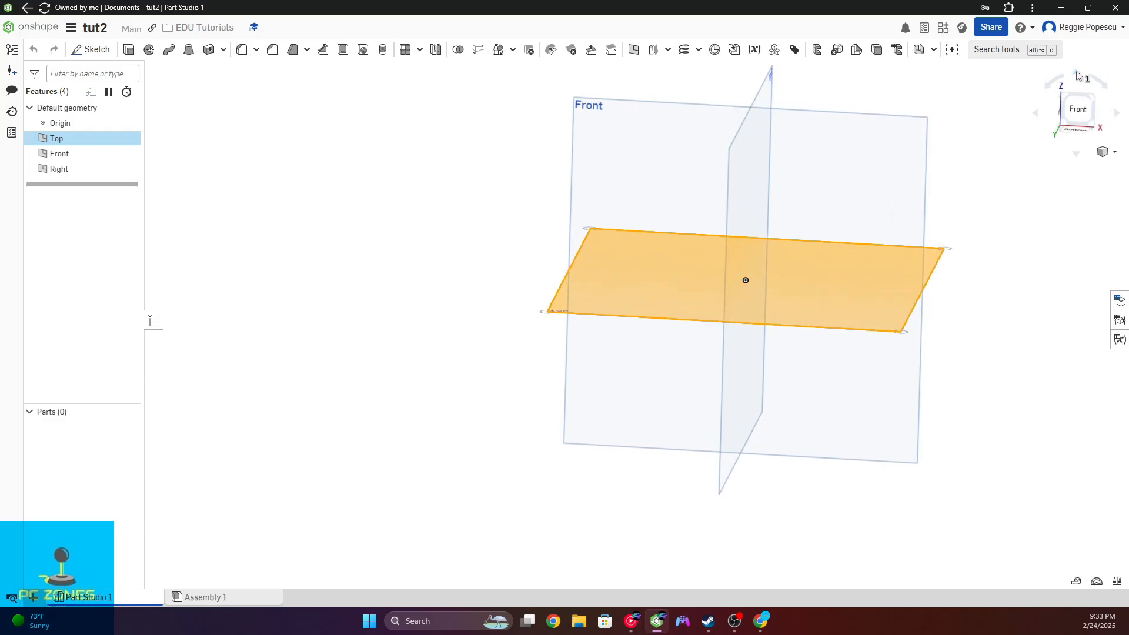
pyautogui.click(1076, 73)
pyautogui.click(1076, 112)
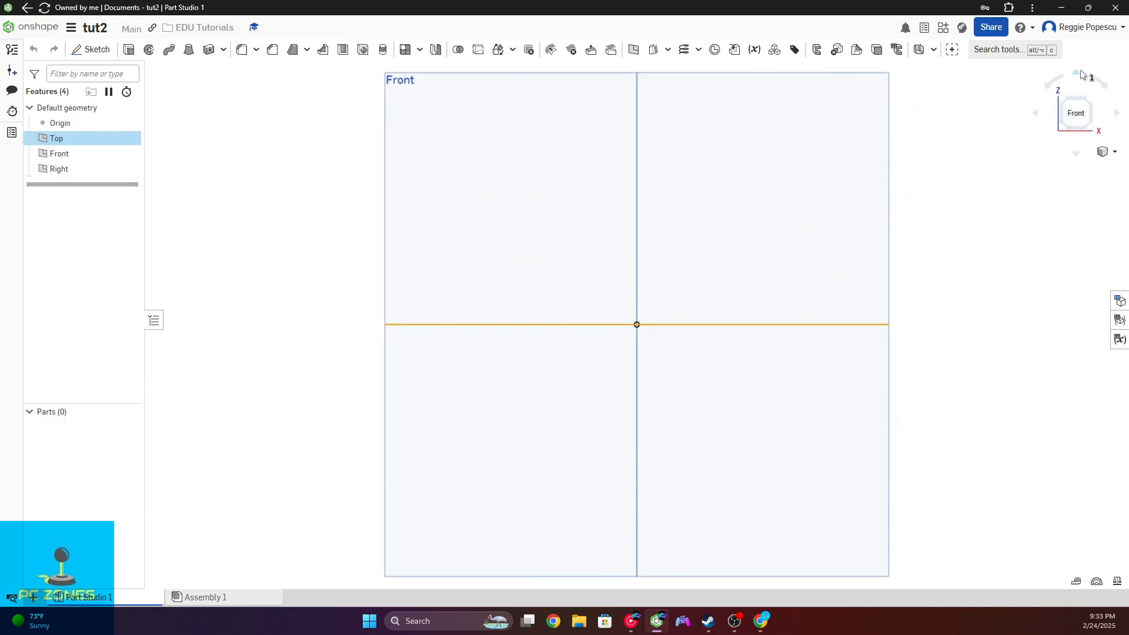
pyautogui.click(1080, 73)
pyautogui.click(1074, 166)
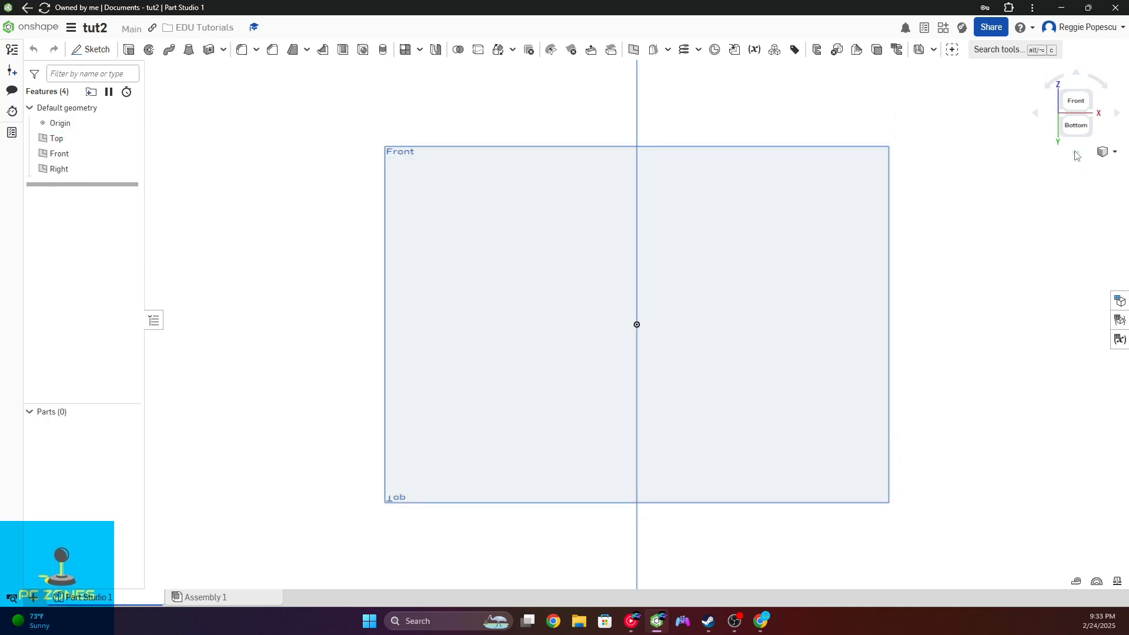
pyautogui.click(1076, 154)
pyautogui.click(1076, 97)
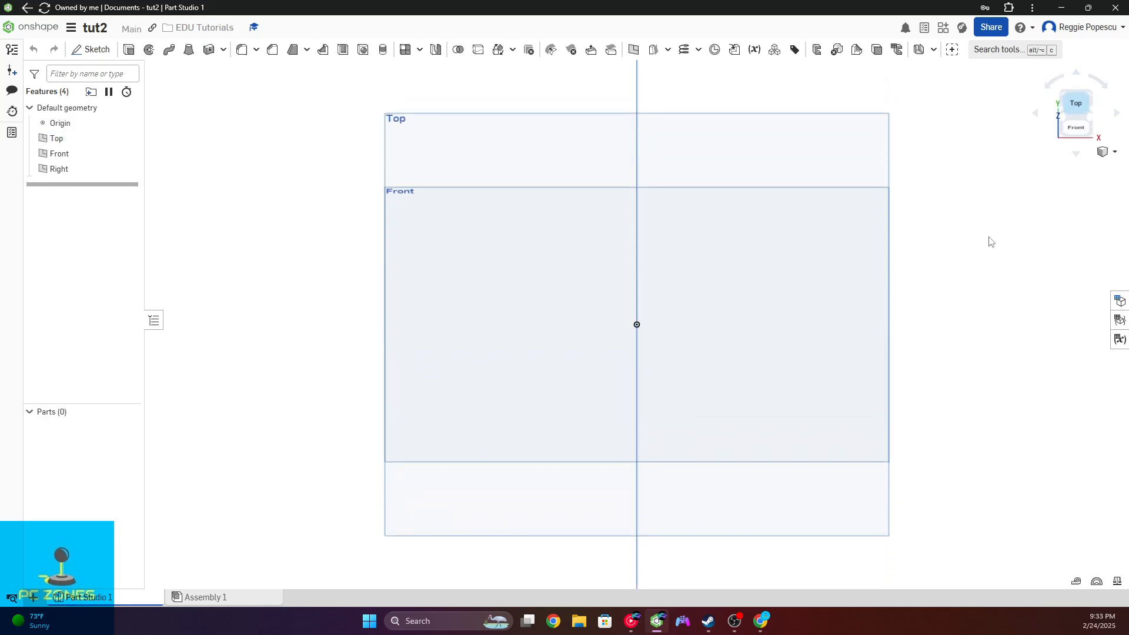
# - Hide the Front and Right planes
pyautogui.click(129, 153)
pyautogui.click(129, 169)
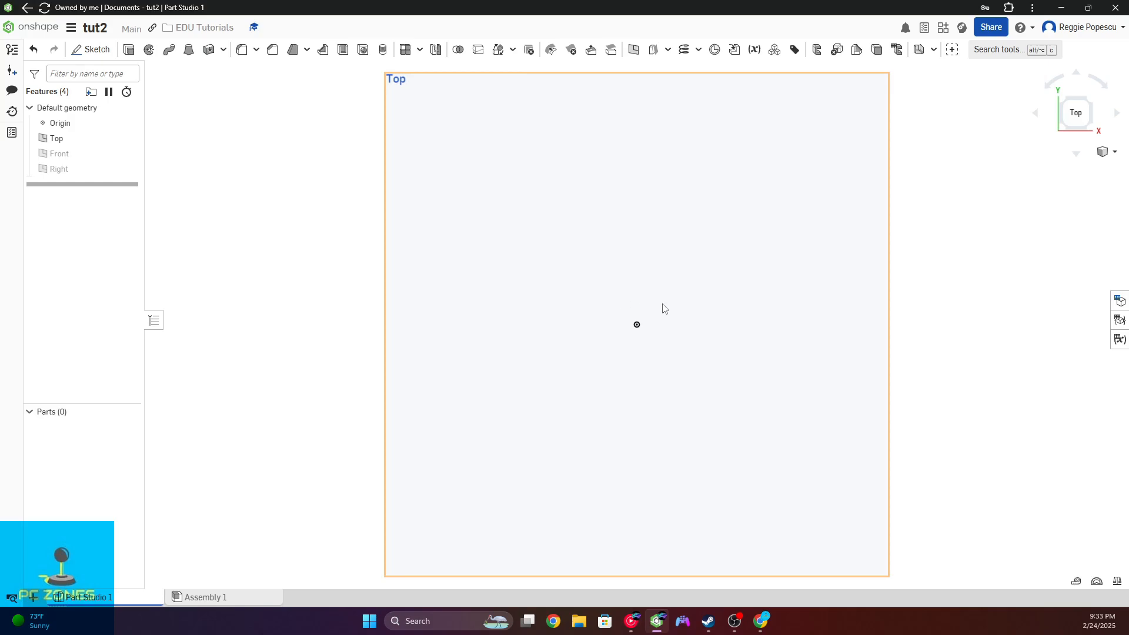
pyautogui.click(388, 403)
pyautogui.click(307, 367)
# - Start a sketch on the Top plane and draw a center point circle about 64 mm in diameter at the origin
pyautogui.click(88, 50)
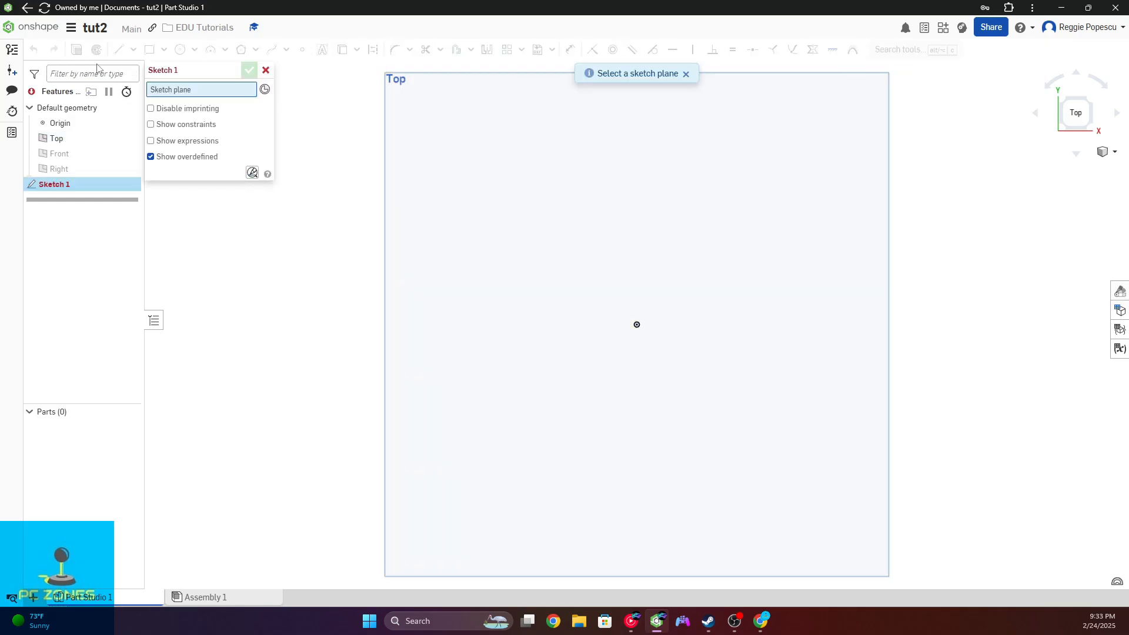
pyautogui.click(666, 272)
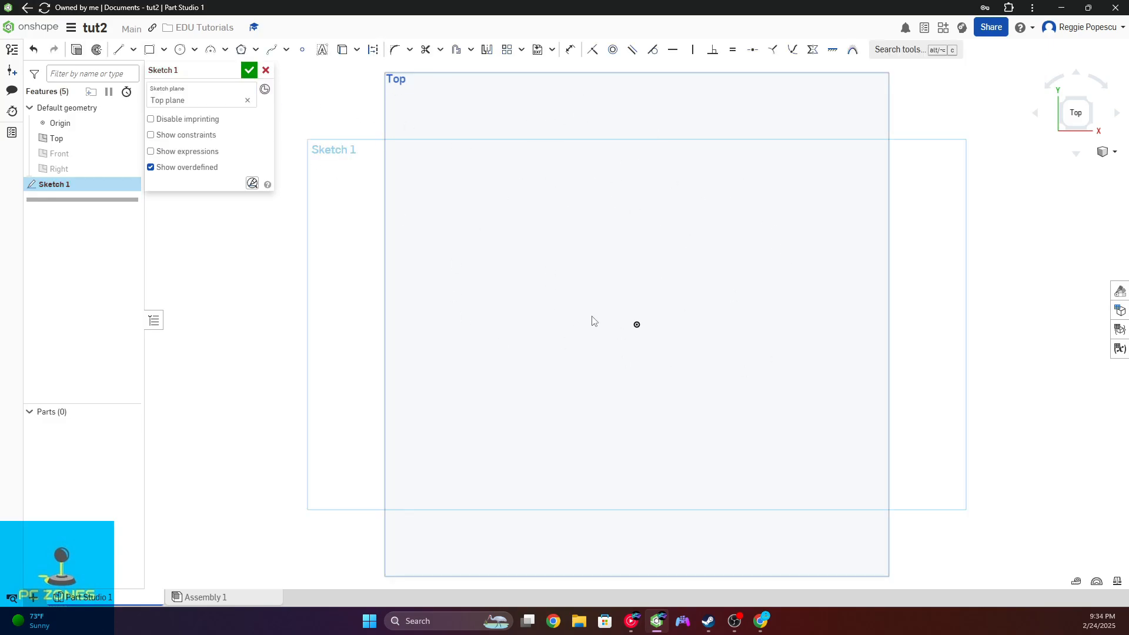
pyautogui.click(177, 49)
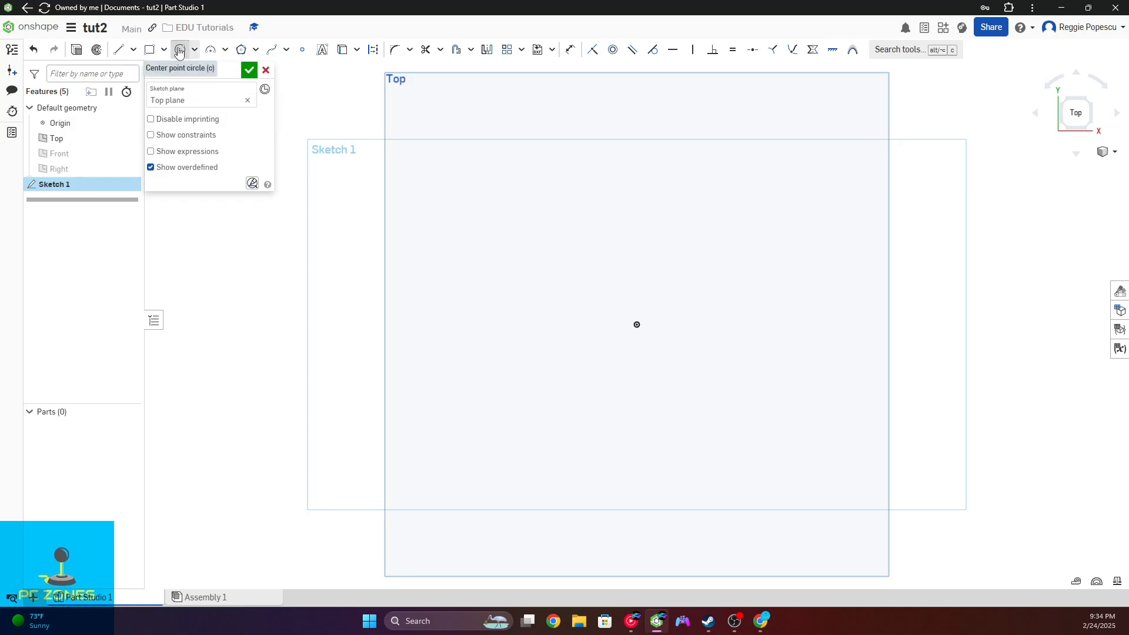
pyautogui.click(636, 324)
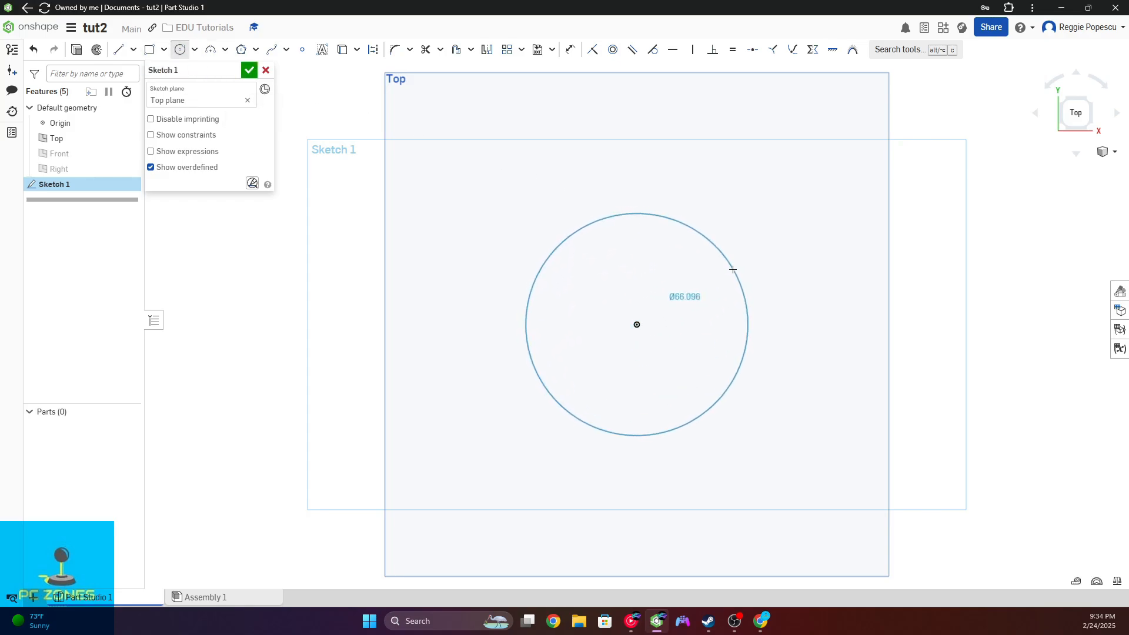
pyautogui.click(729, 272)
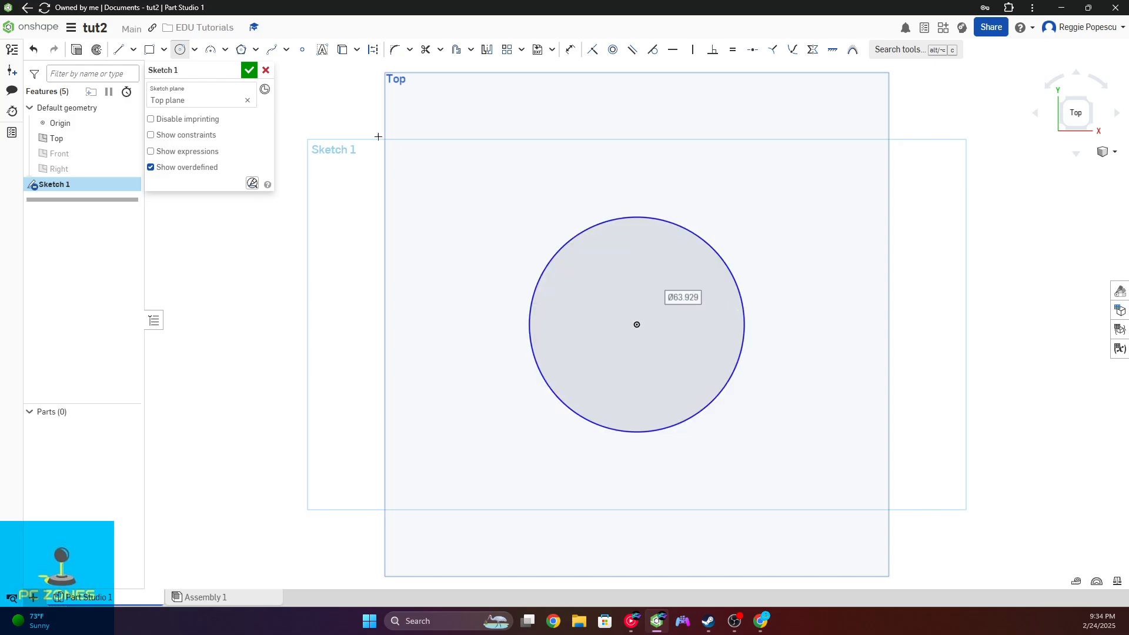
# - Dimension the circle's diameter and set it to 60 mm
pyautogui.click(569, 50)
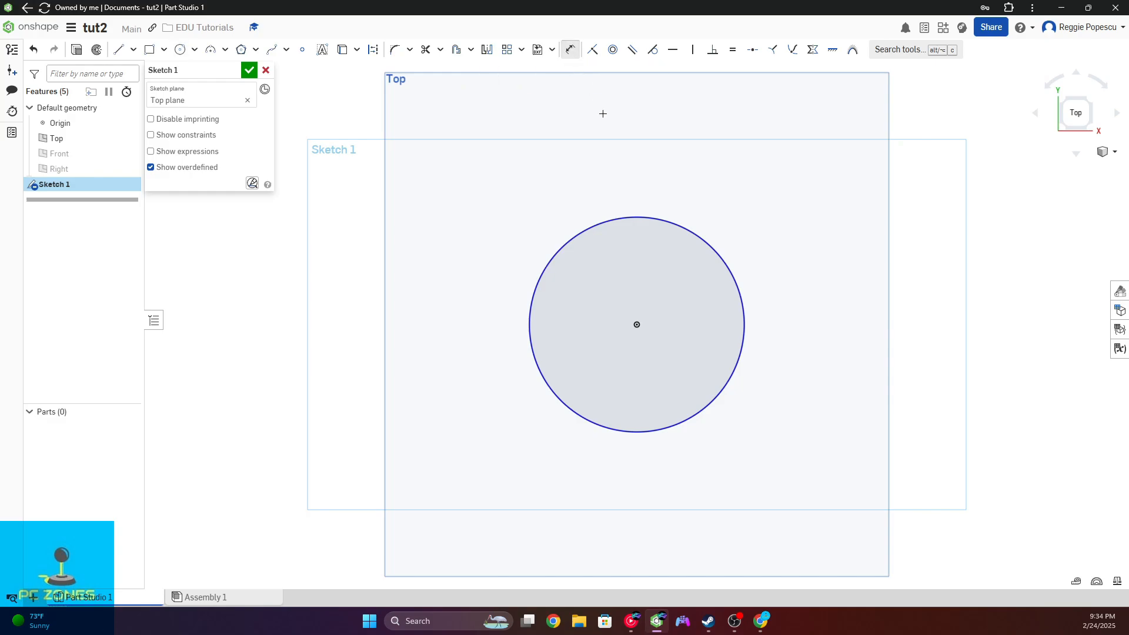
pyautogui.click(636, 218)
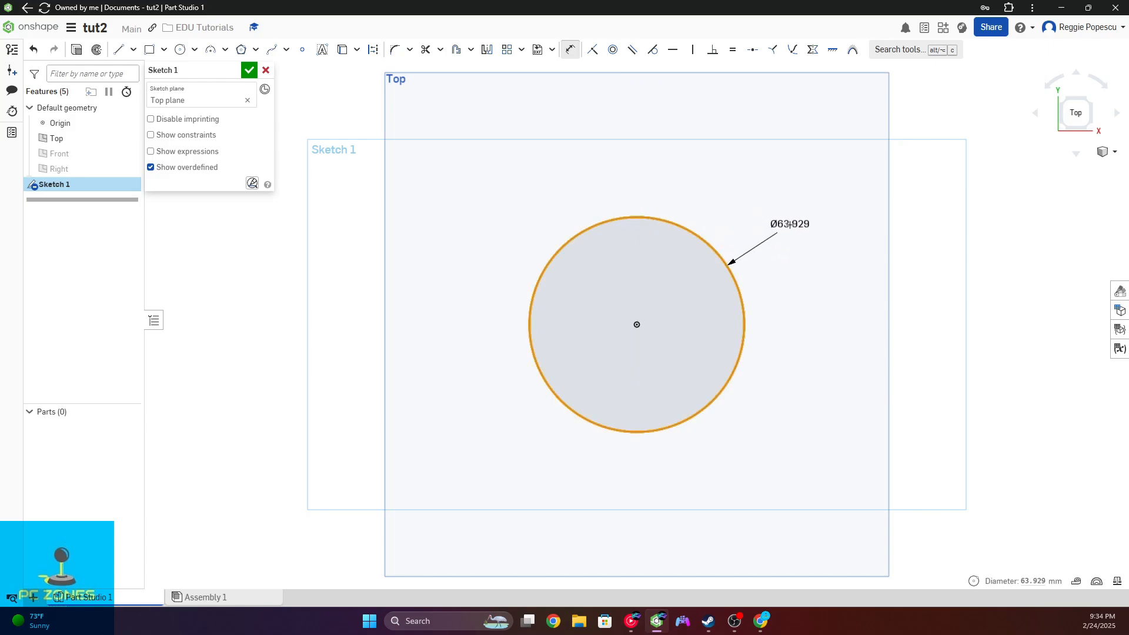
pyautogui.click(790, 224)
pyautogui.write('60')
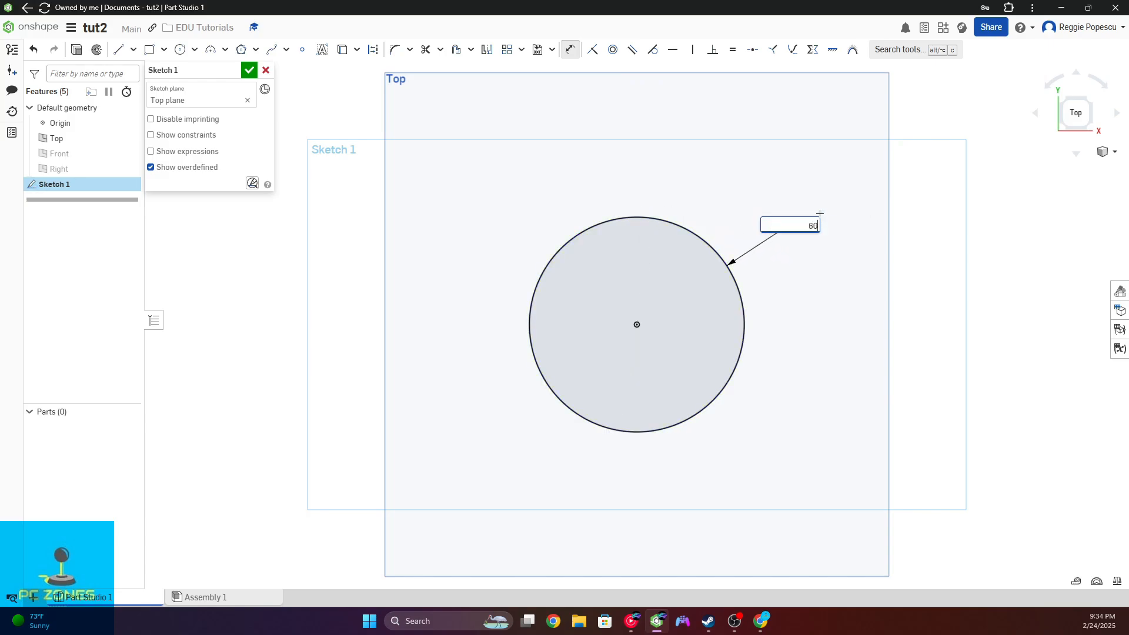
pyautogui.press('Return')
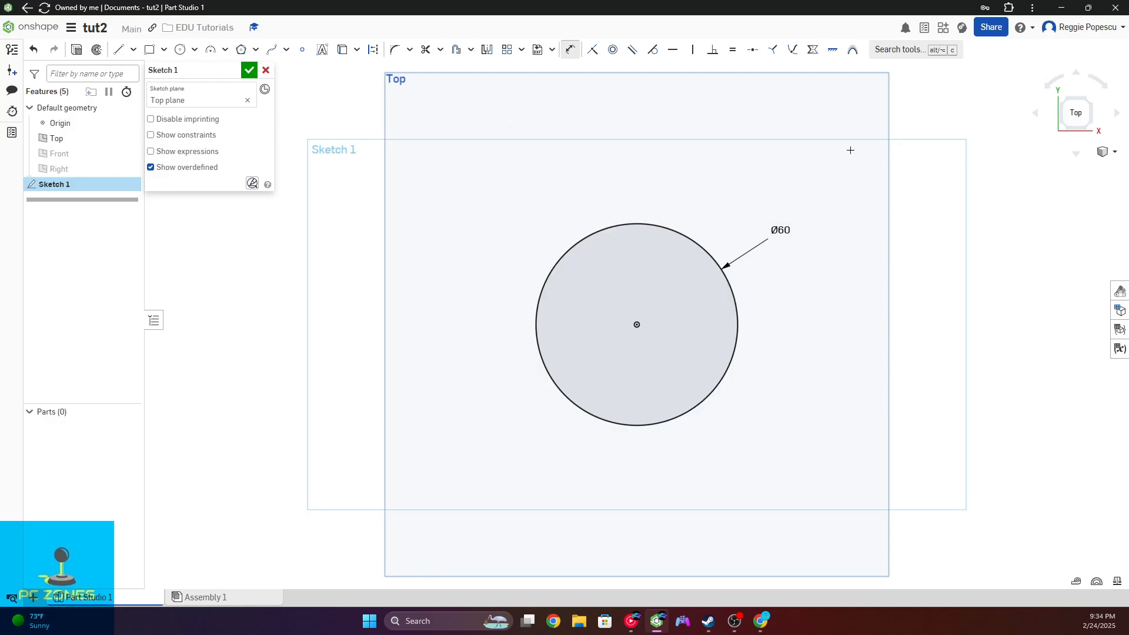
# - Examine the circle sketch from tilted, side and top orientations, finishing with an isometric view
pyautogui.moveTo(749, 269)
pyautogui.mouseDown(button='right')
pyautogui.moveTo(757, 315)
pyautogui.moveTo(726, 294)
pyautogui.moveTo(845, 256)
pyautogui.moveTo(749, 288)
pyautogui.moveTo(749, 273)
pyautogui.mouseUp(button='right')
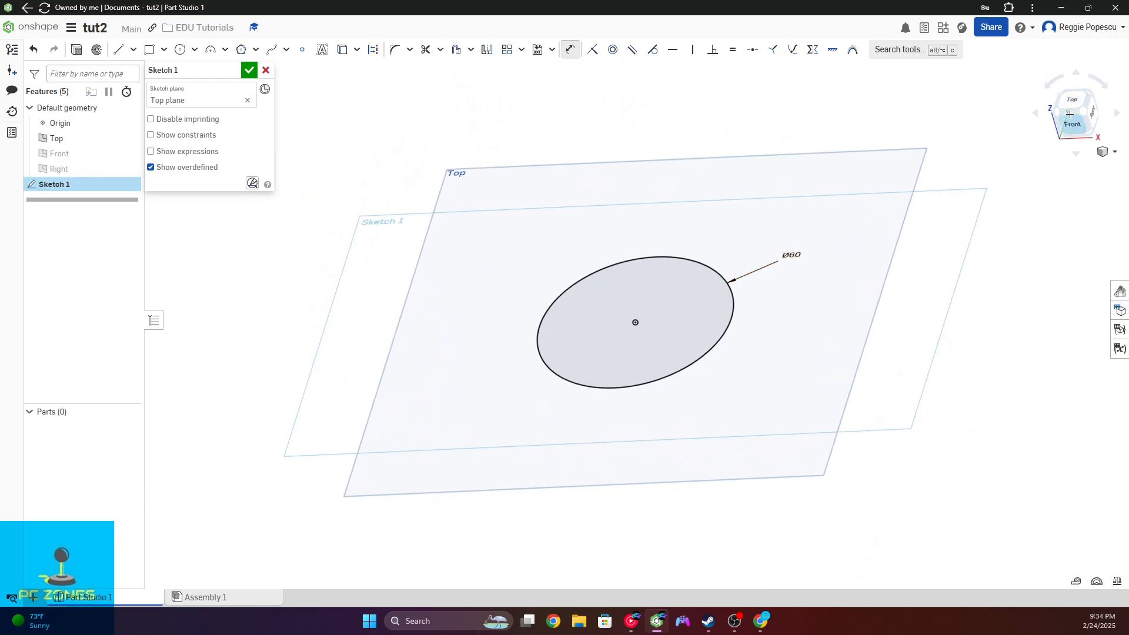
pyautogui.click(1087, 99)
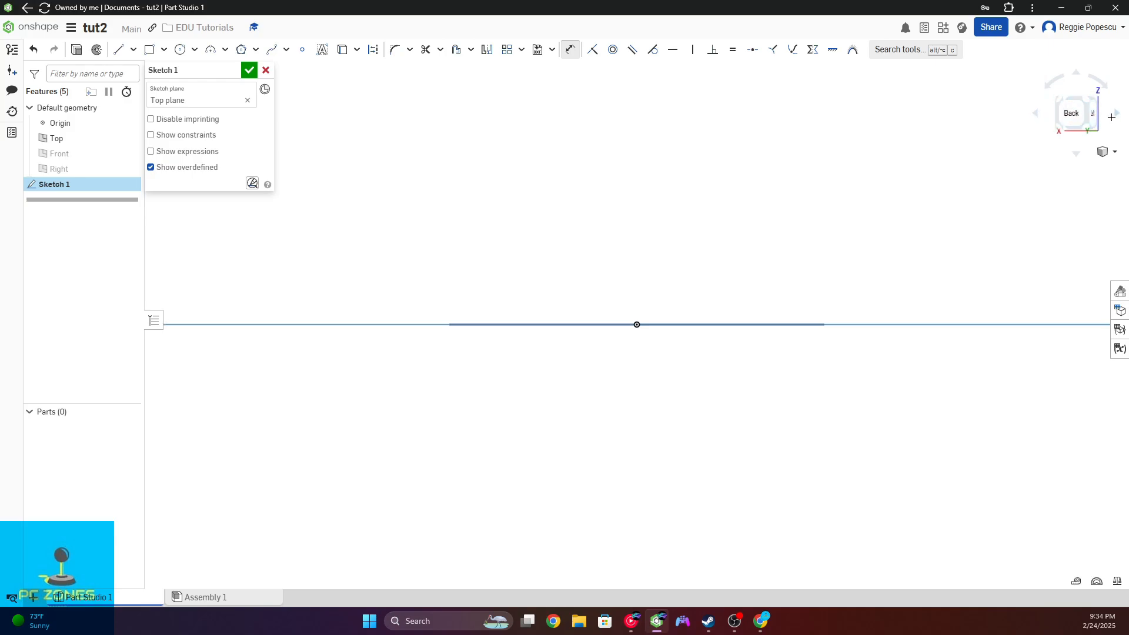
pyautogui.click(1117, 113)
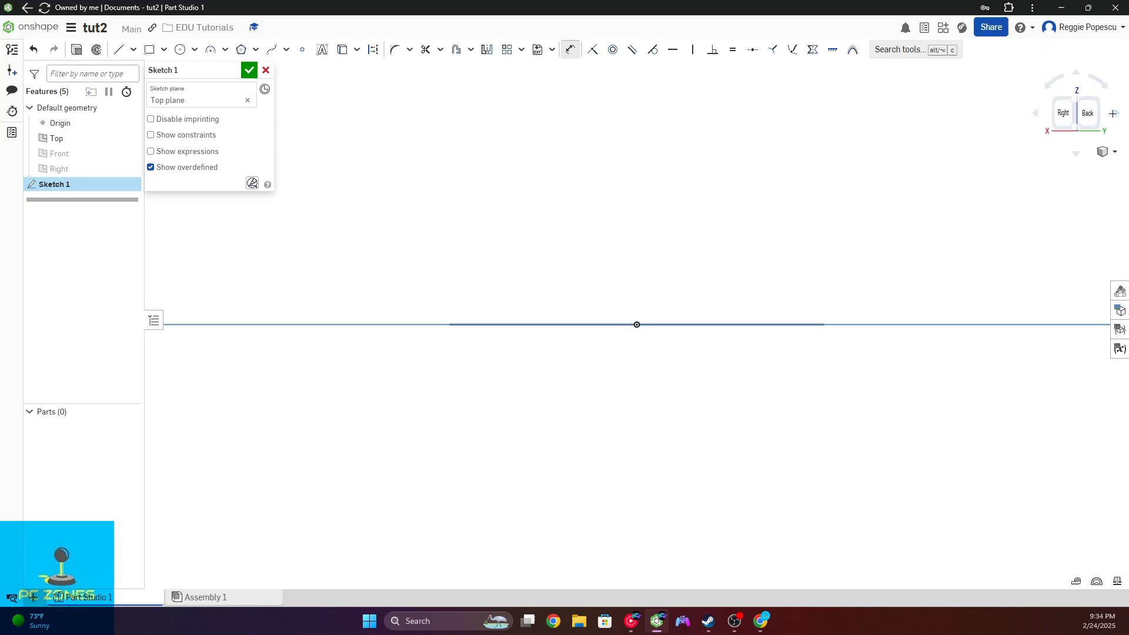
pyautogui.click(1065, 99)
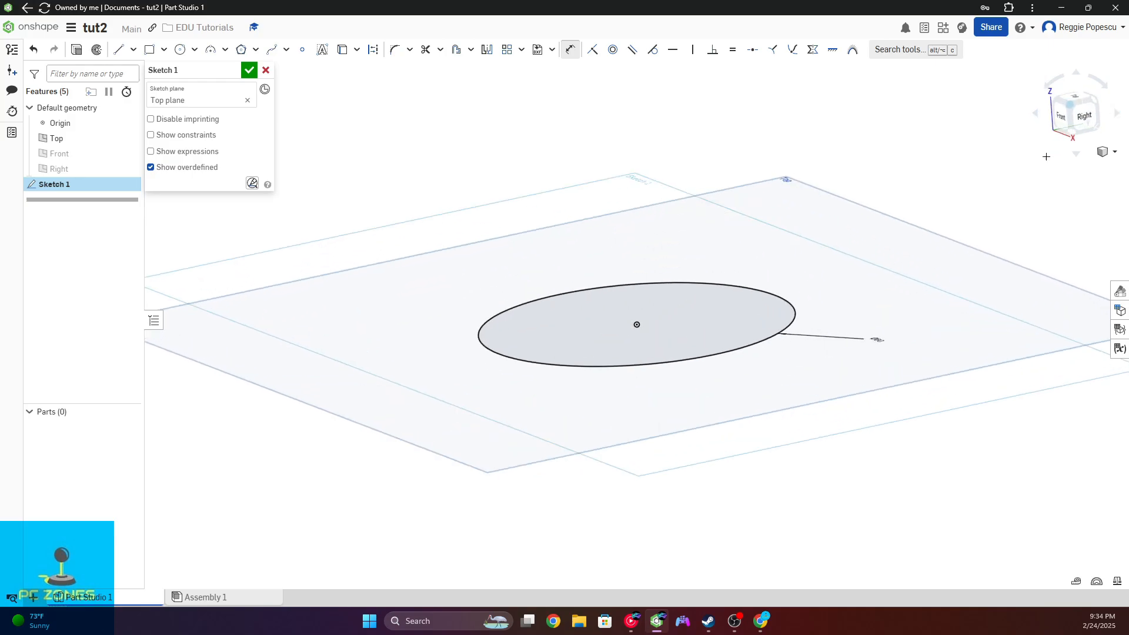
pyautogui.click(1067, 103)
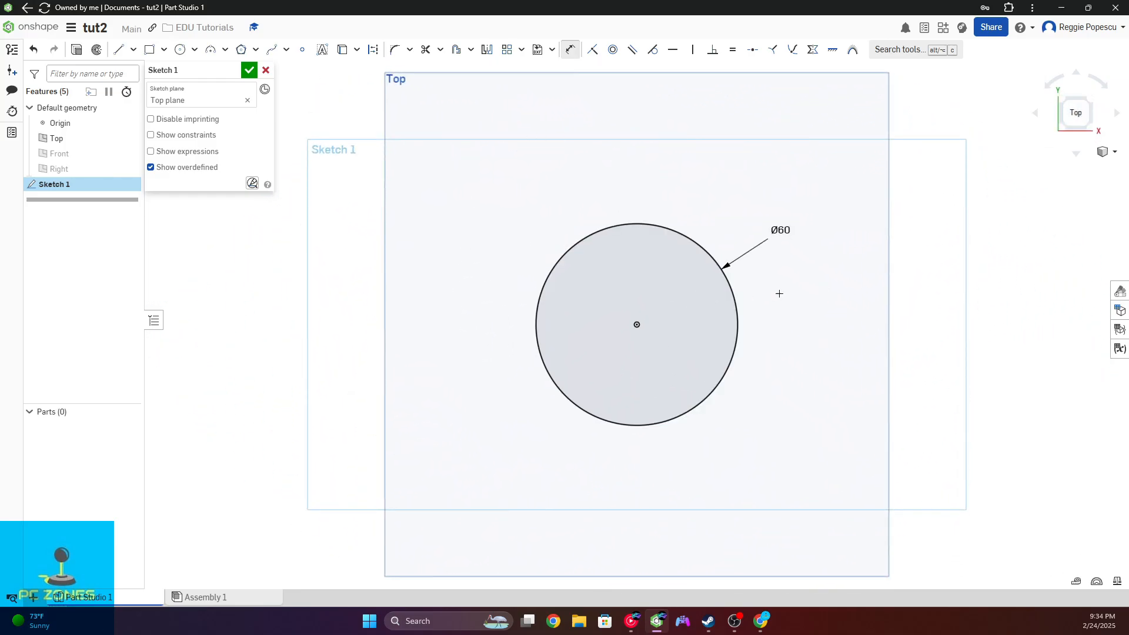
pyautogui.moveTo(816, 322)
pyautogui.mouseDown(button='right')
pyautogui.moveTo(752, 325)
pyautogui.moveTo(735, 315)
pyautogui.moveTo(822, 320)
pyautogui.mouseUp(button='right')
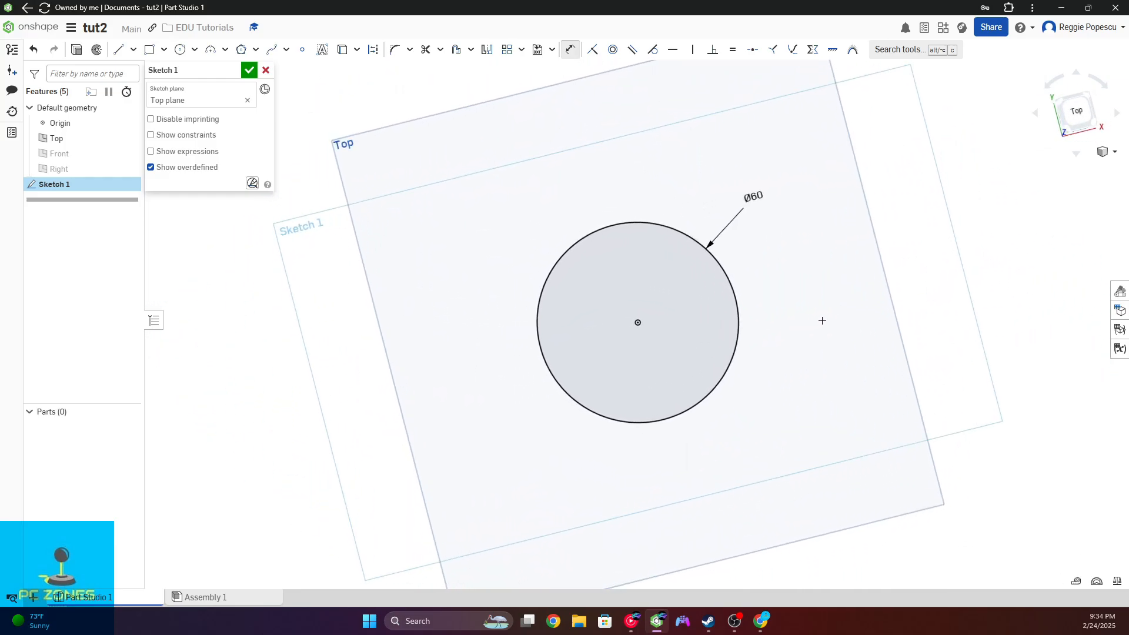
pyautogui.click(1076, 111)
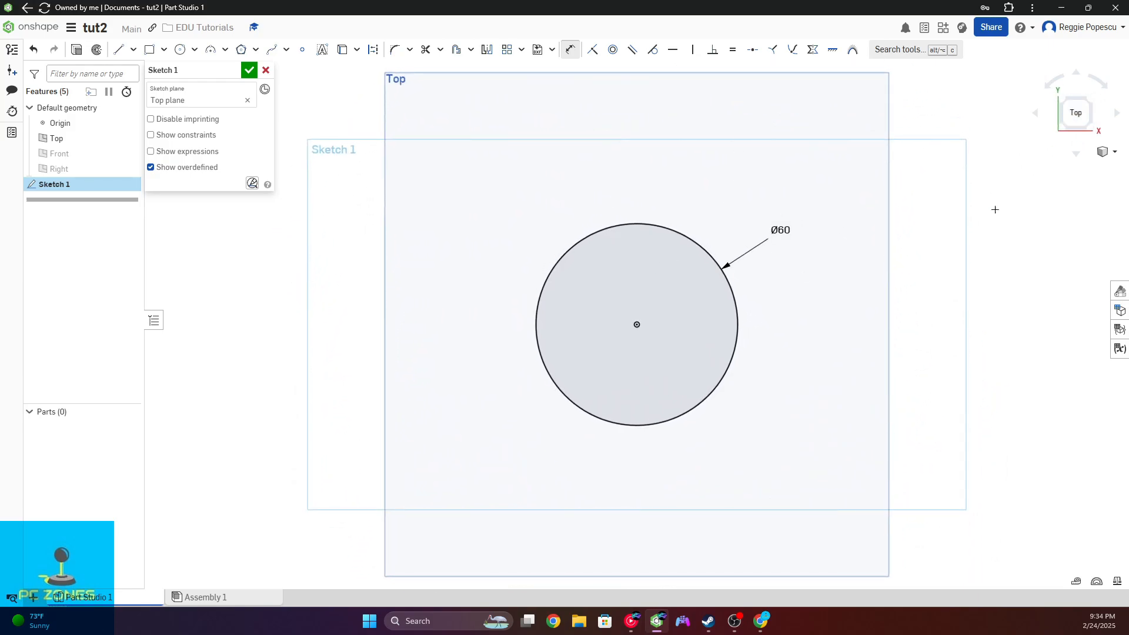
pyautogui.click(1060, 127)
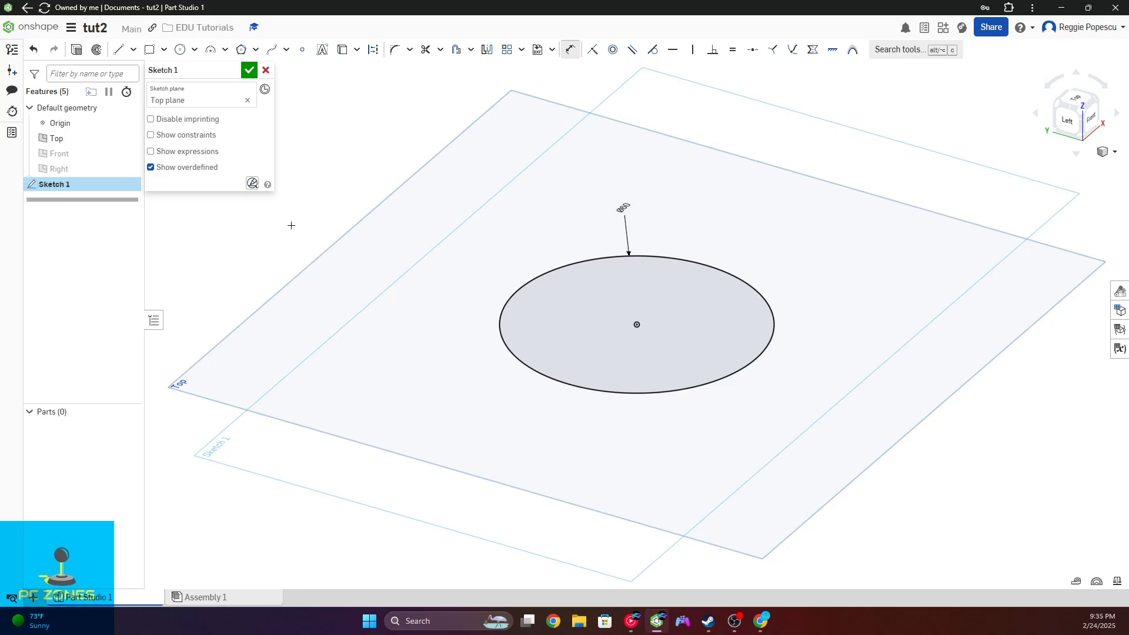
# - Finish the circle sketch and extrude it as a new solid with a blind depth of 100 mm
pyautogui.click(250, 71)
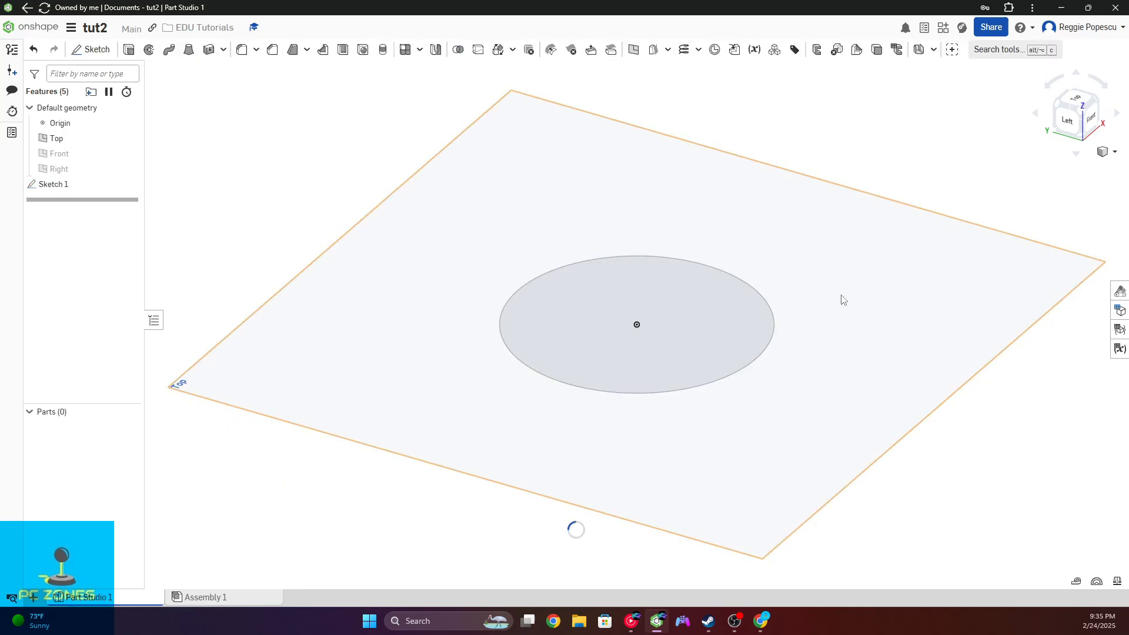
pyautogui.click(72, 189)
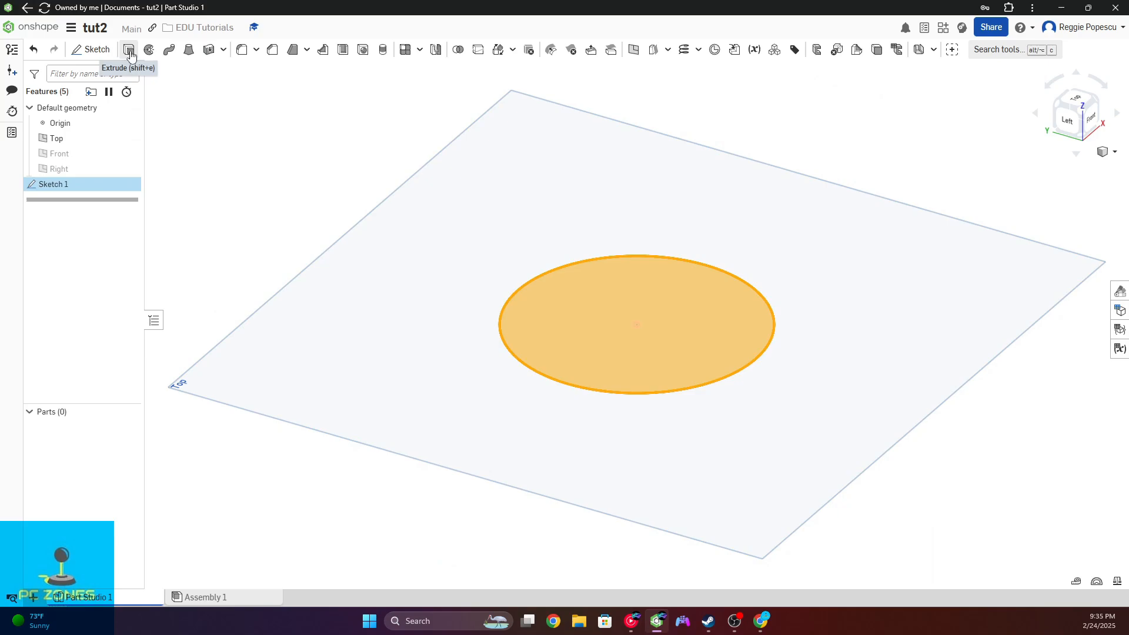
pyautogui.click(129, 50)
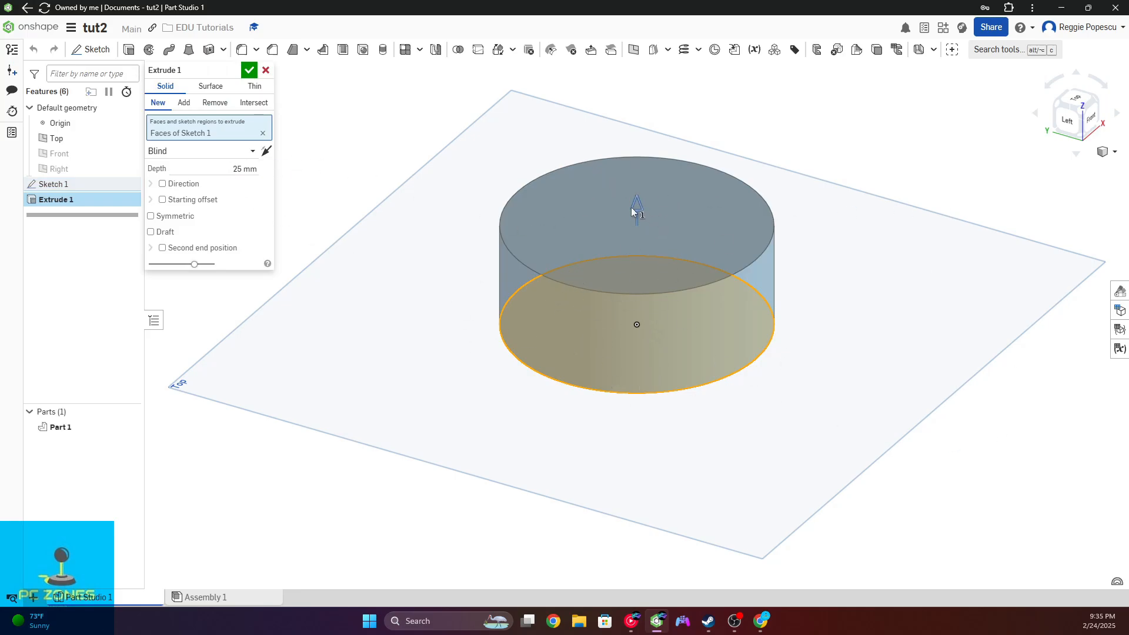
pyautogui.moveTo(636, 206); pyautogui.dragTo(645, 159)
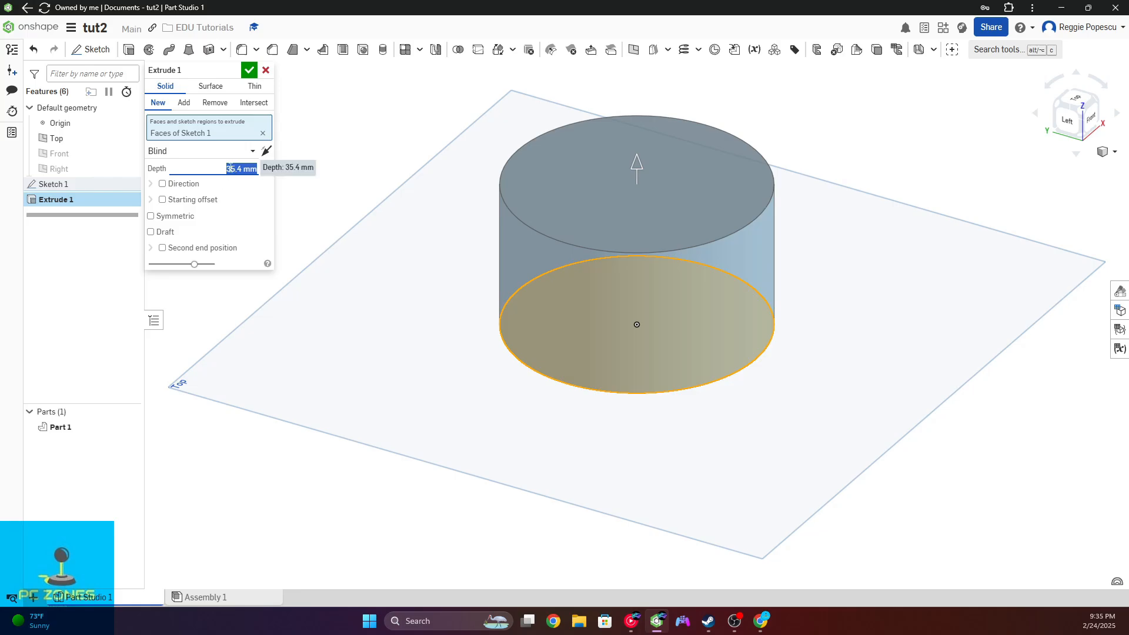
pyautogui.write('100')
pyautogui.press('Return')
pyautogui.click(250, 70)
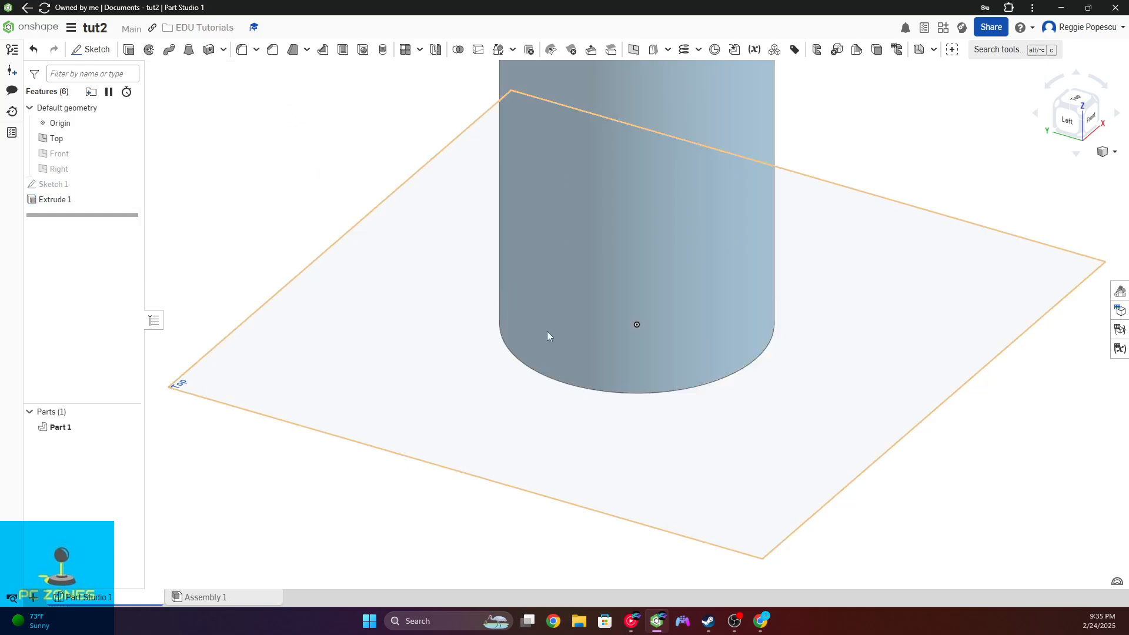
# - Hide the Top plane and inspect the cylinder from several angles, finishing in an isometric view
pyautogui.press('f')
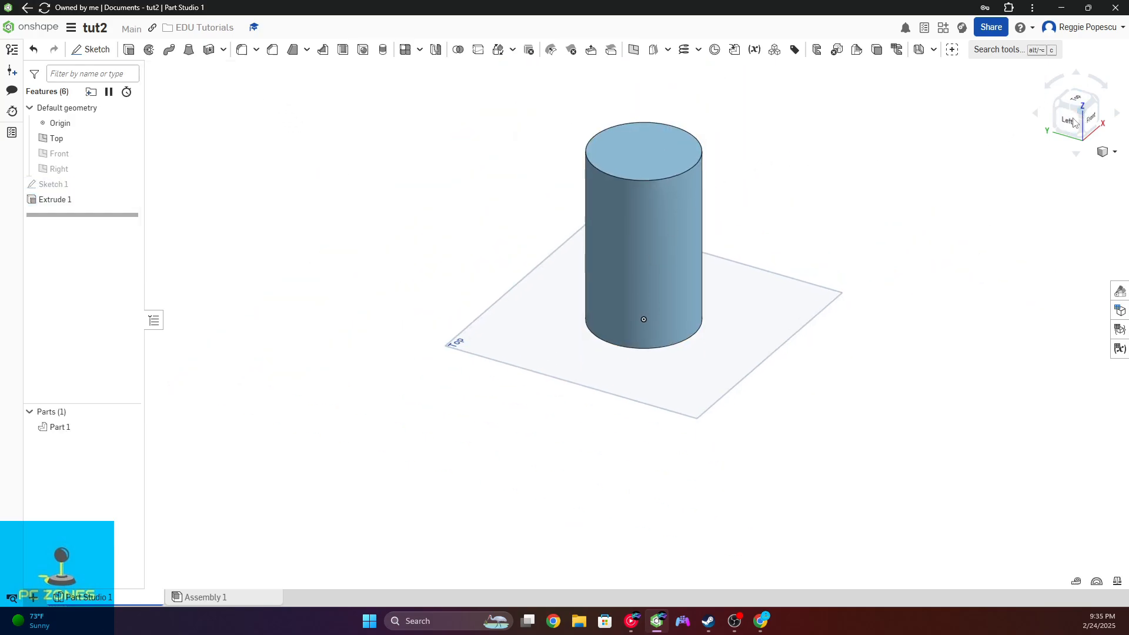
pyautogui.moveTo(731, 353); pyautogui.dragTo(840, 297, button='right')
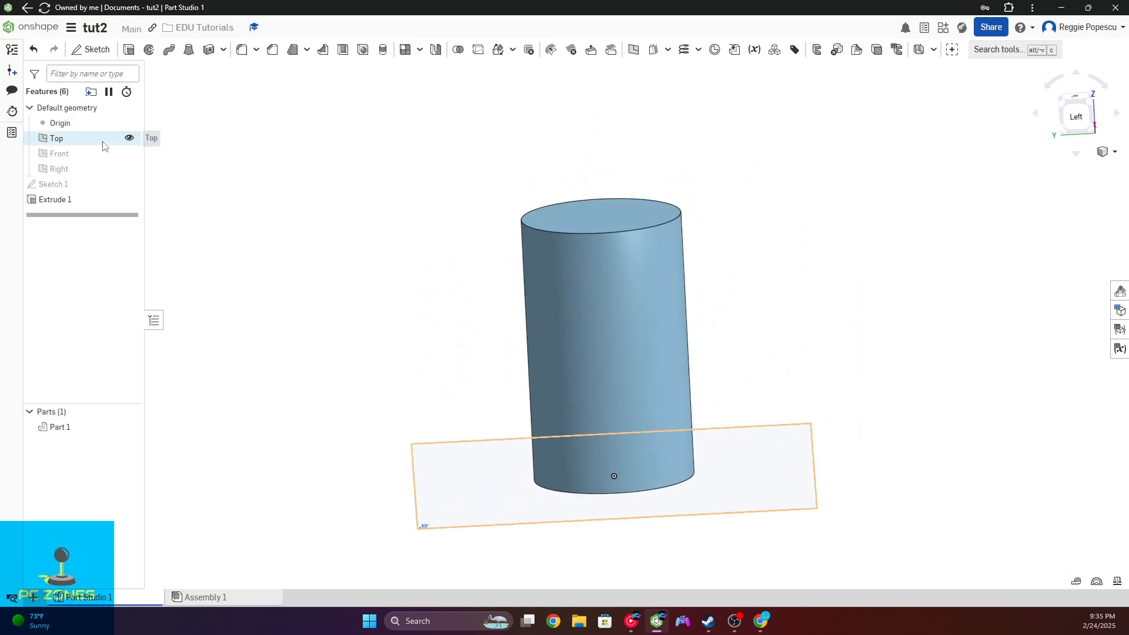
pyautogui.click(131, 138)
pyautogui.moveTo(484, 345); pyautogui.dragTo(669, 397, button='right')
pyautogui.scroll(3, 642, 388)
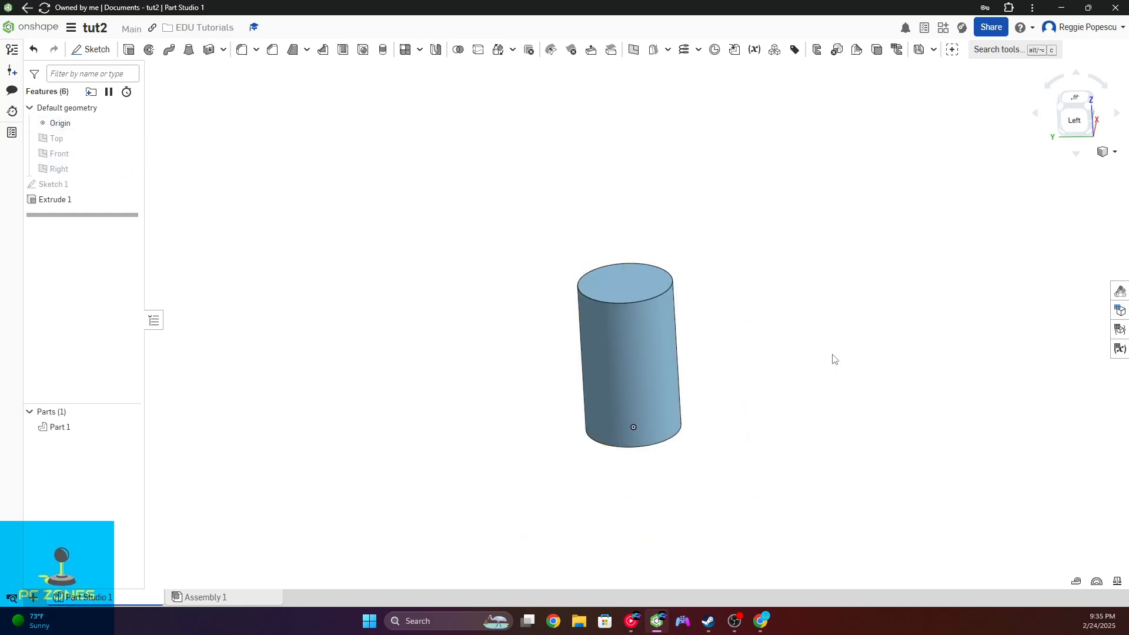
pyautogui.click(1065, 110)
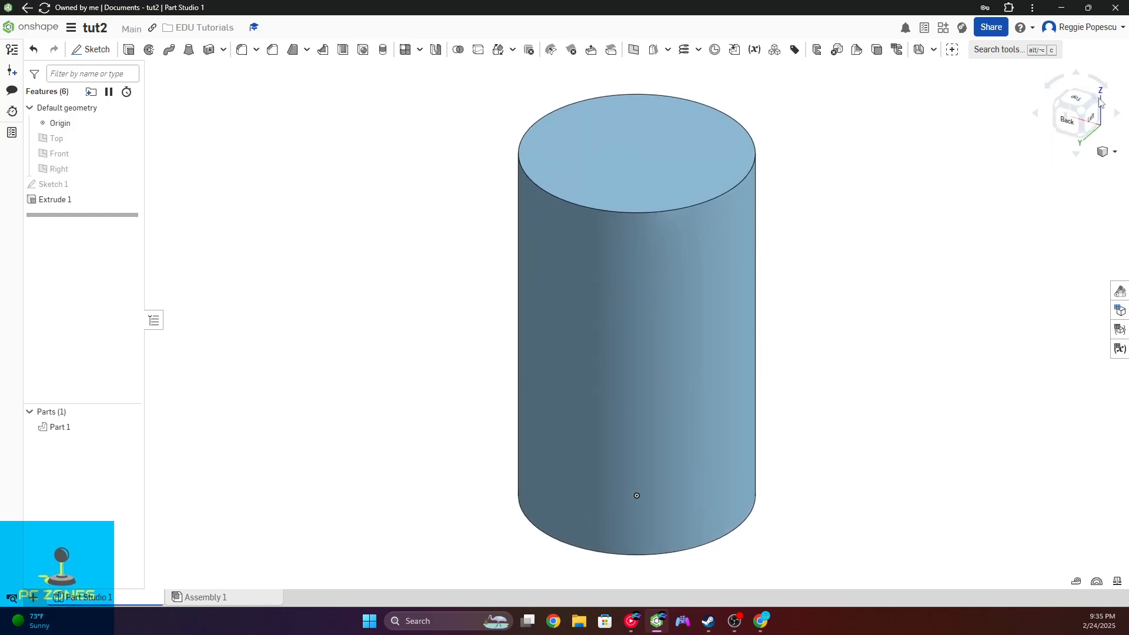
pyautogui.click(1100, 101)
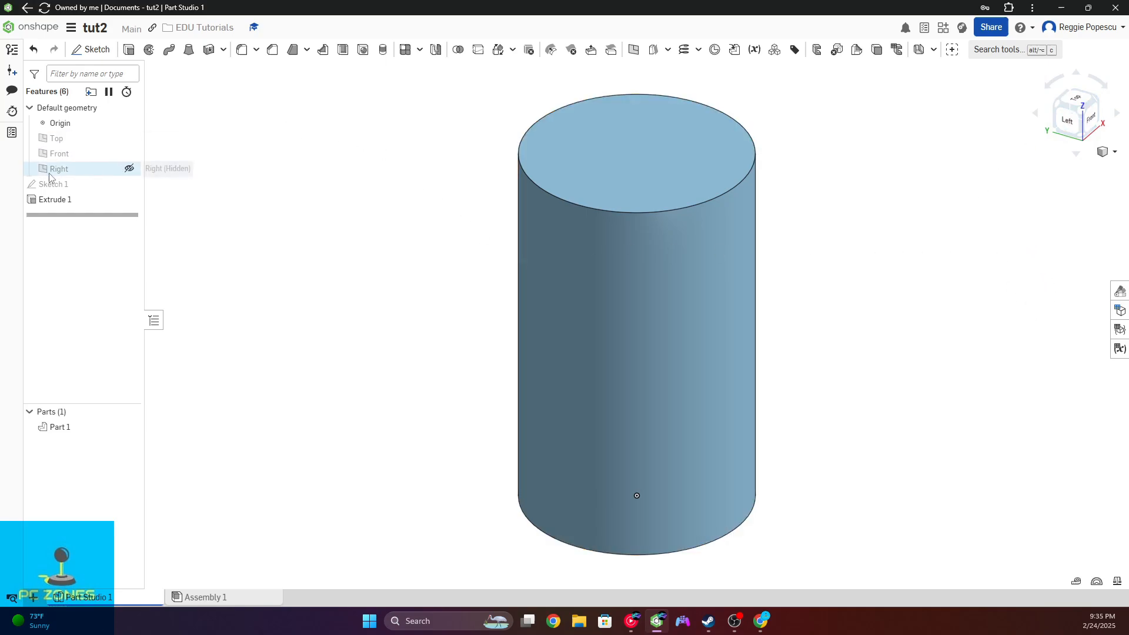
# - Show the Front and Top planes and examine how they pass through the cylinder, finishing in an isometric view
pyautogui.click(129, 153)
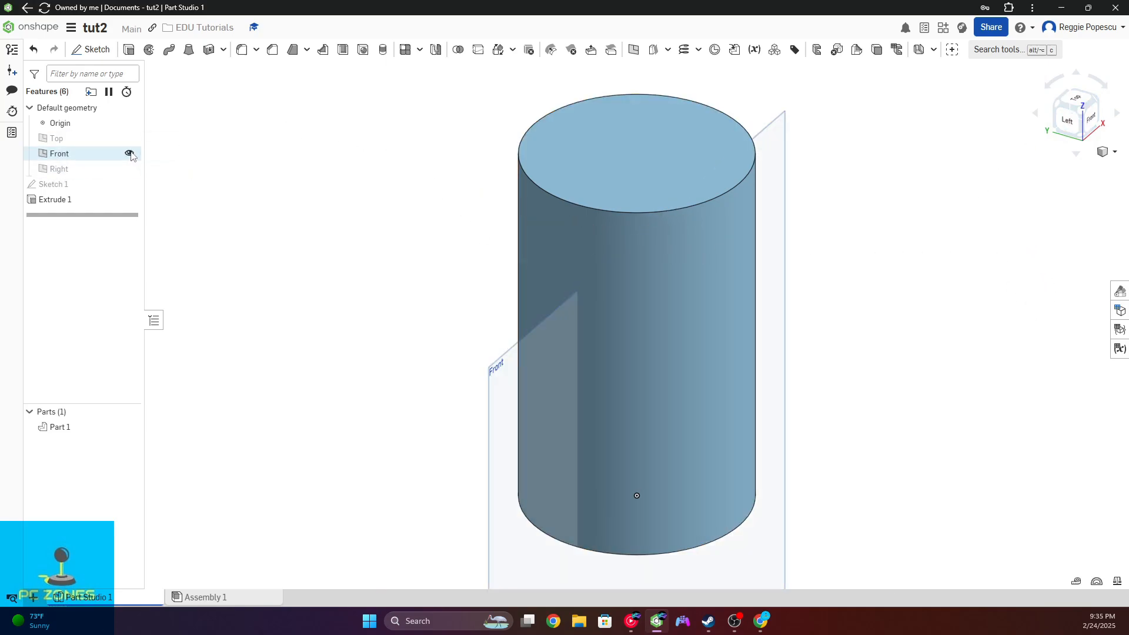
pyautogui.scroll(-3, 733, 335)
pyautogui.moveTo(732, 363); pyautogui.dragTo(735, 332, button='right')
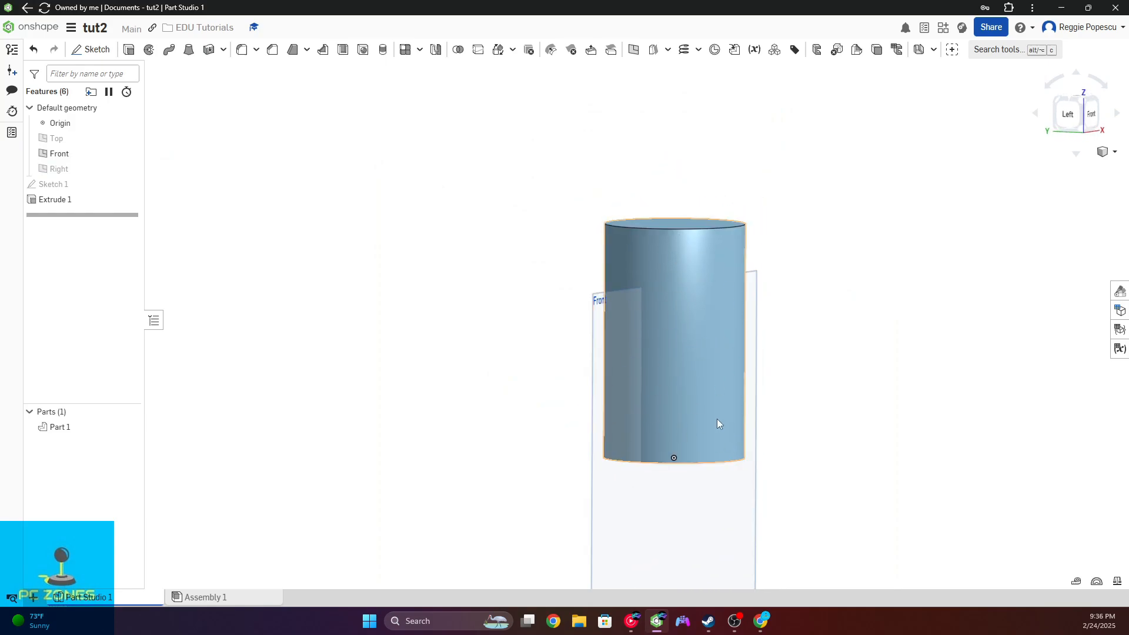
pyautogui.click(1085, 99)
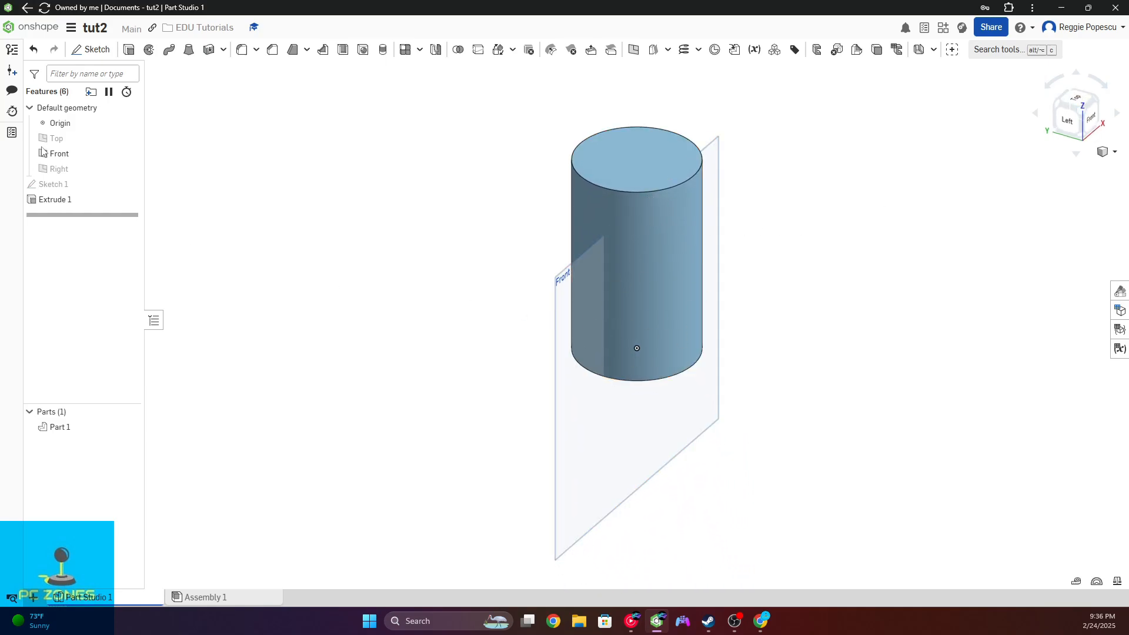
pyautogui.click(128, 139)
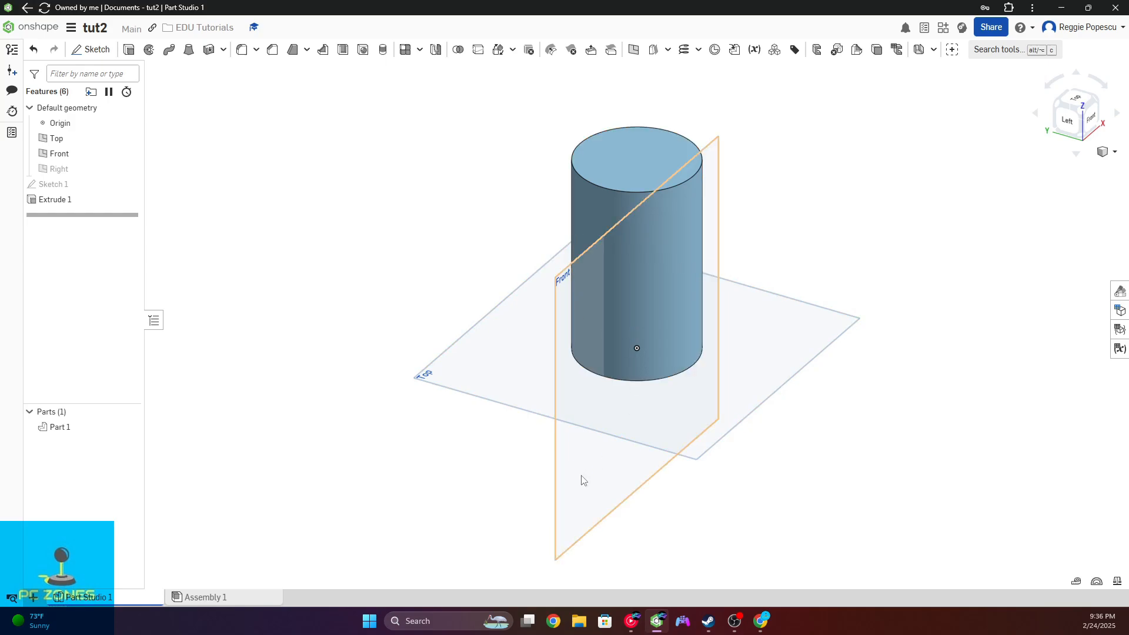
pyautogui.moveTo(784, 267); pyautogui.dragTo(729, 219, button='right')
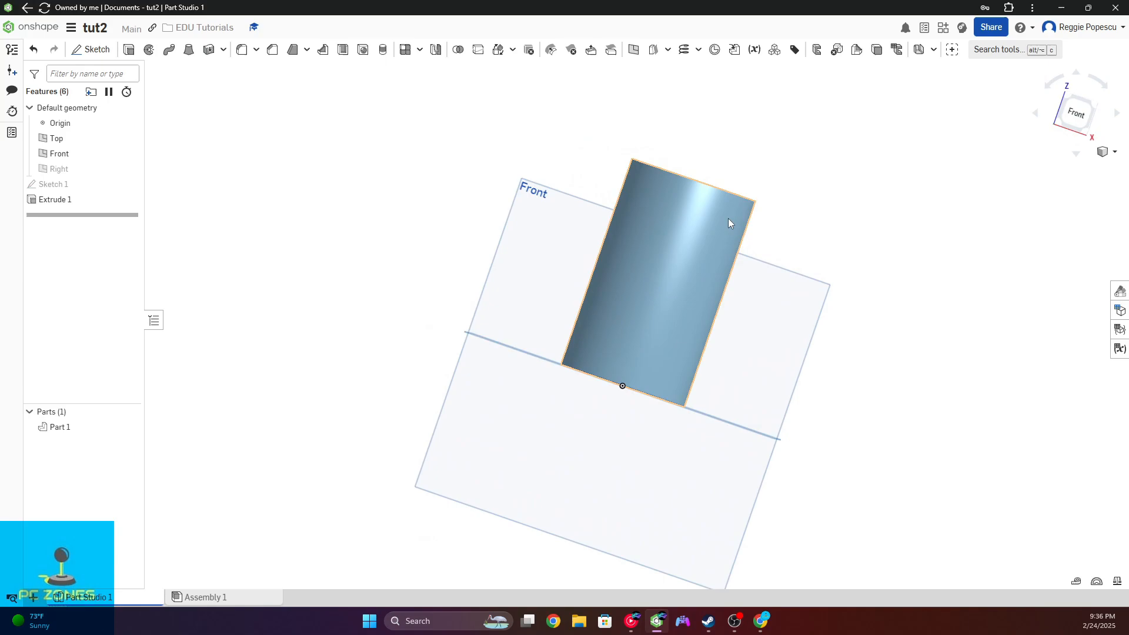
pyautogui.click(1067, 104)
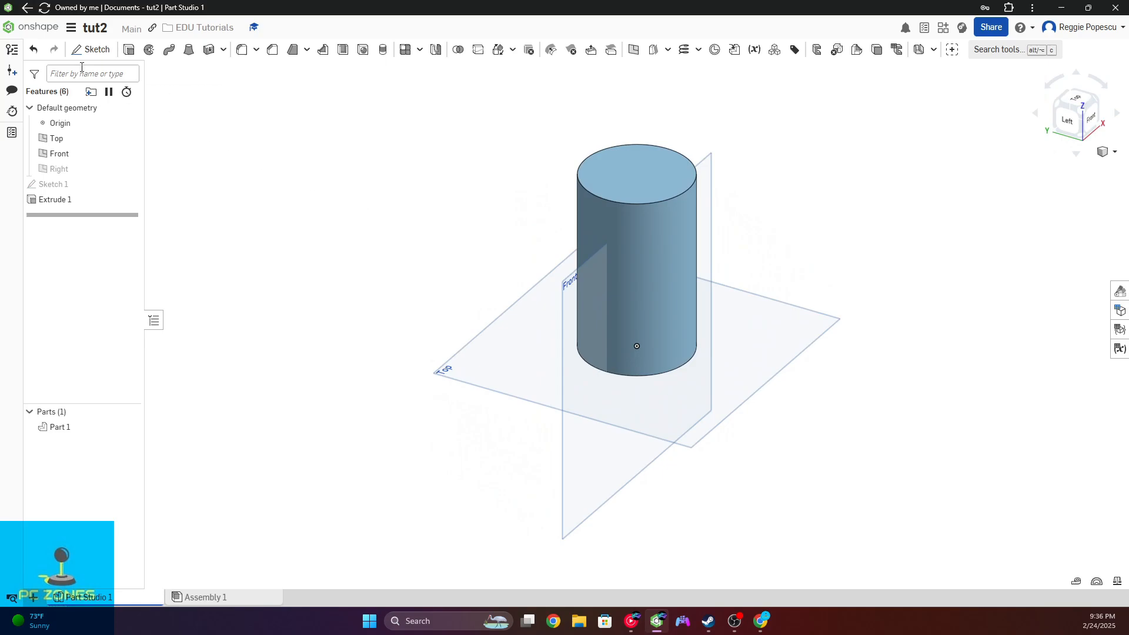
# - Start a sketch on the Front plane and draw a vertical line about 107 mm long upward from the origin
pyautogui.click(71, 154)
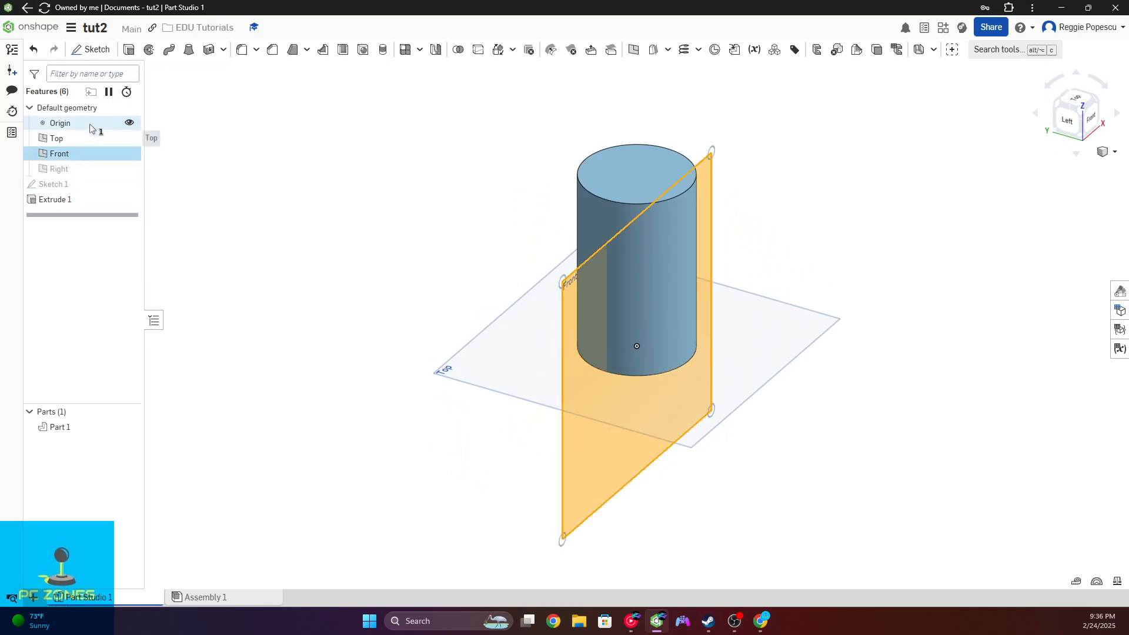
pyautogui.click(91, 49)
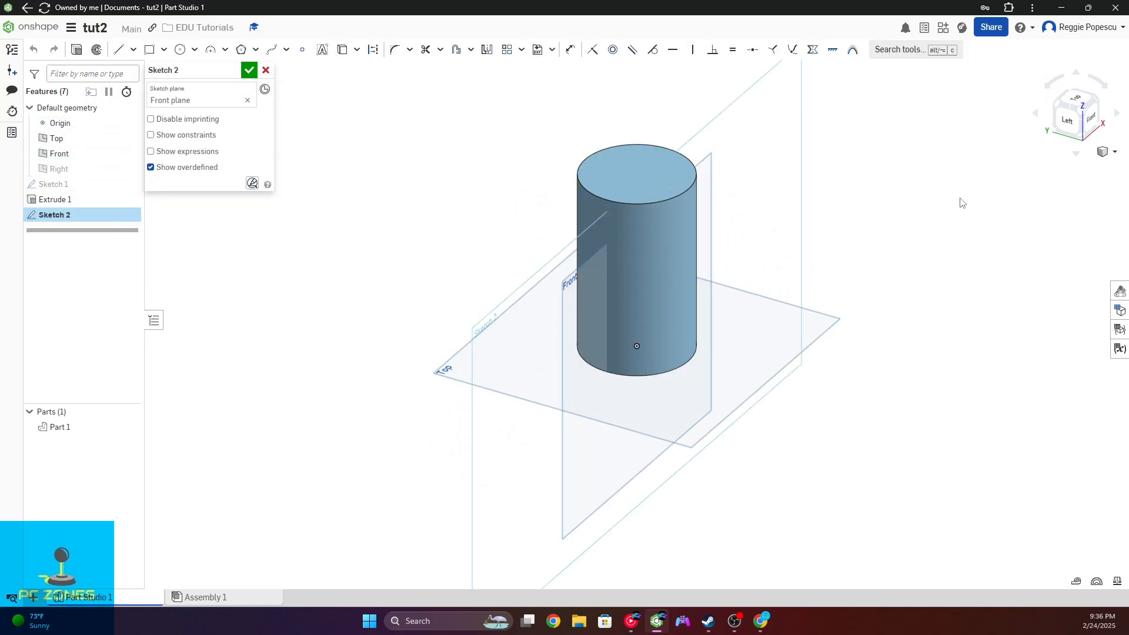
pyautogui.click(1094, 120)
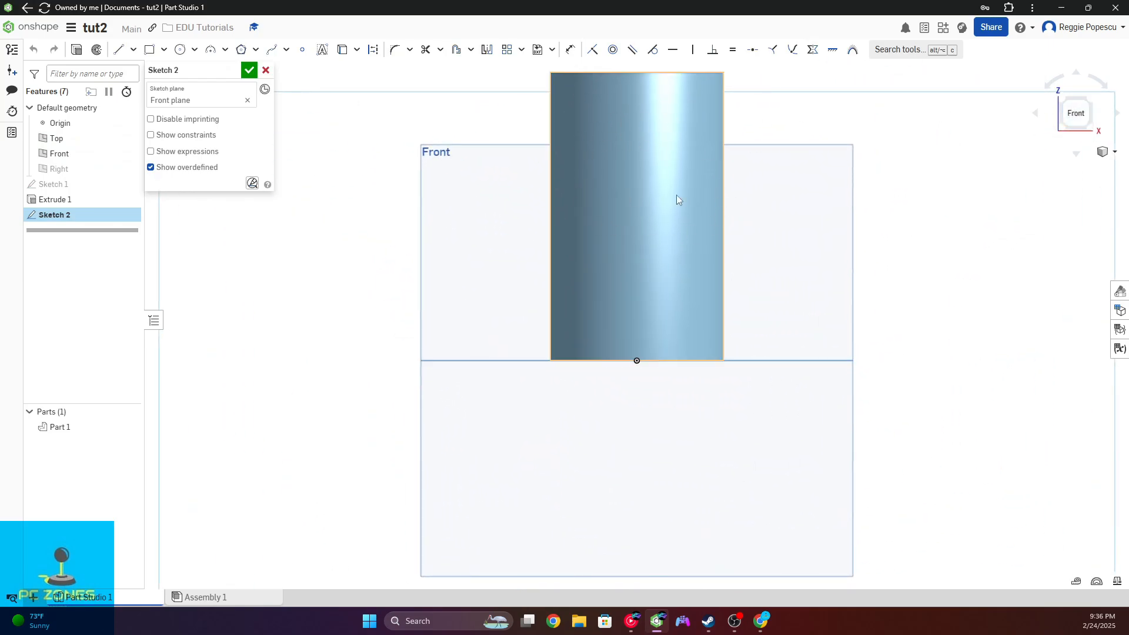
pyautogui.click(179, 52)
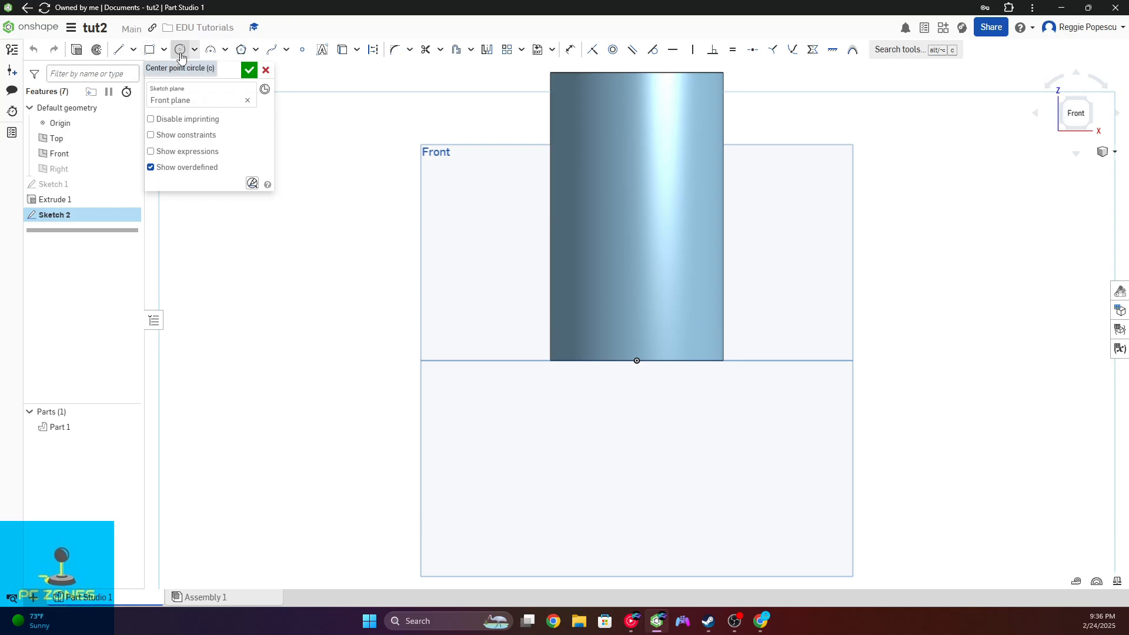
pyautogui.click(118, 51)
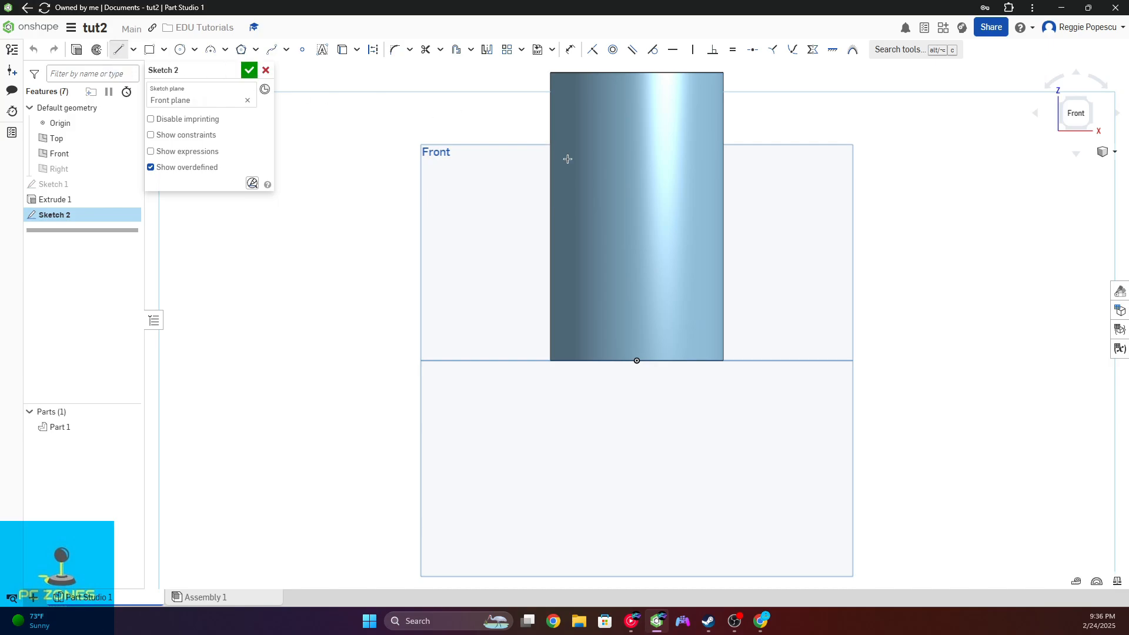
pyautogui.scroll(-3, 677, 147)
pyautogui.scroll(-2, 730, 129)
pyautogui.scroll(5, 615, 130)
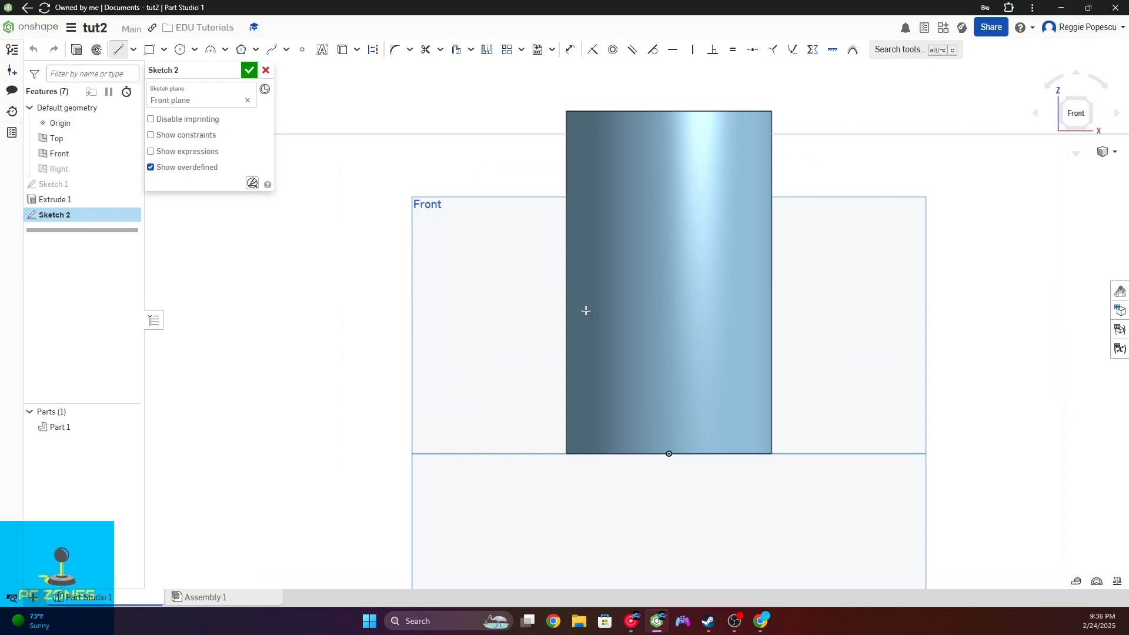
pyautogui.click(669, 454)
pyautogui.click(669, 88)
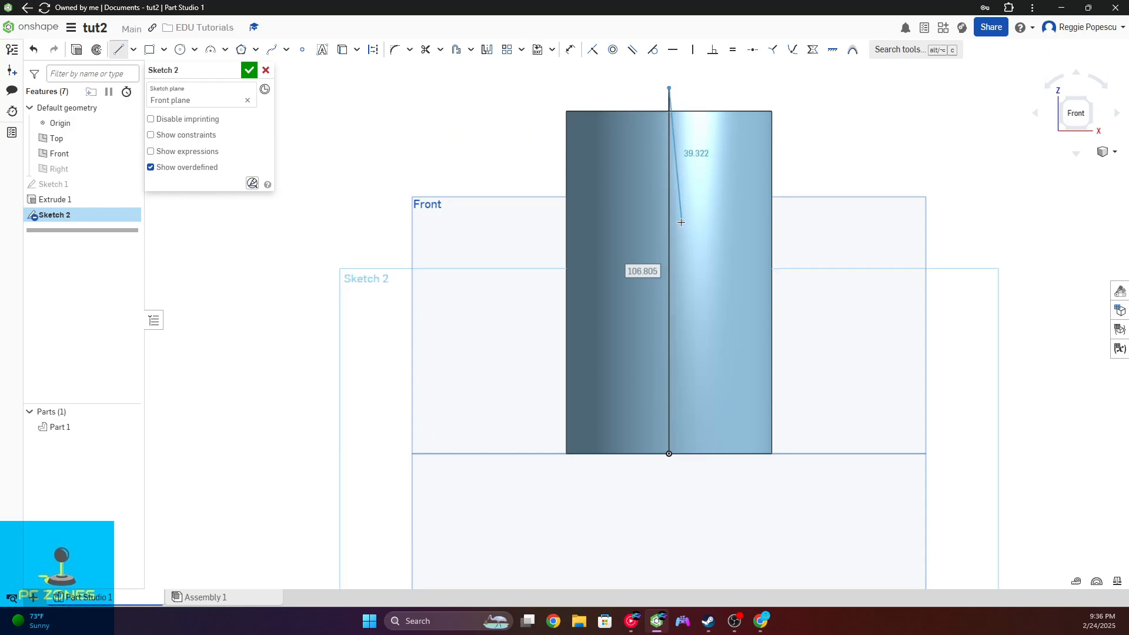
pyautogui.press('Escape')
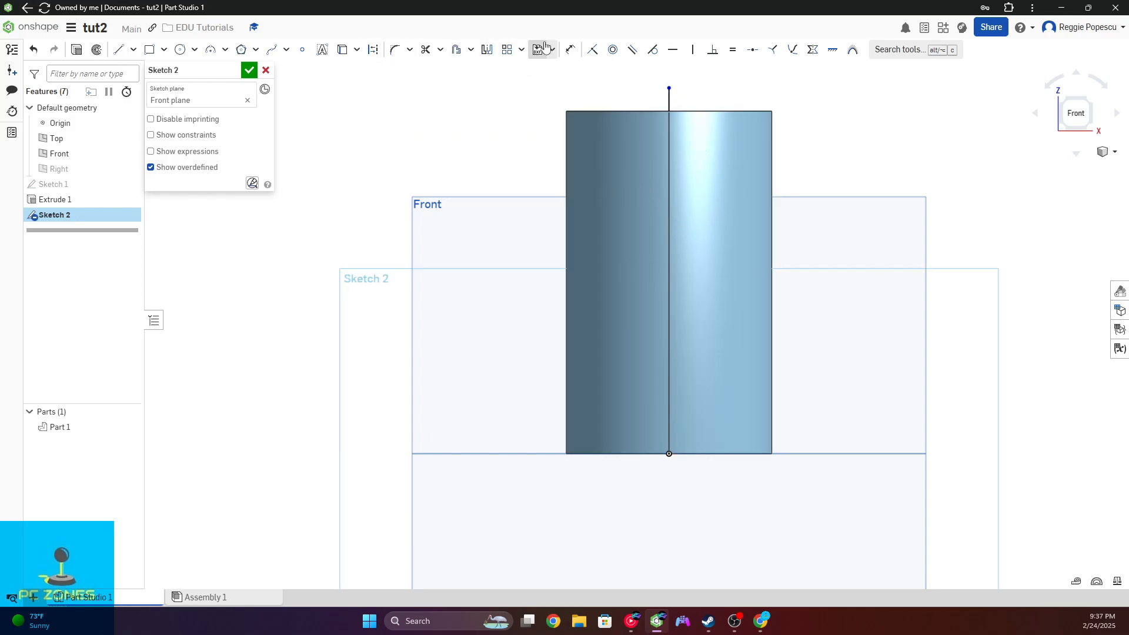
# - Dimension the vertical line's length and set it to 100 mm
pyautogui.click(570, 49)
pyautogui.click(667, 209)
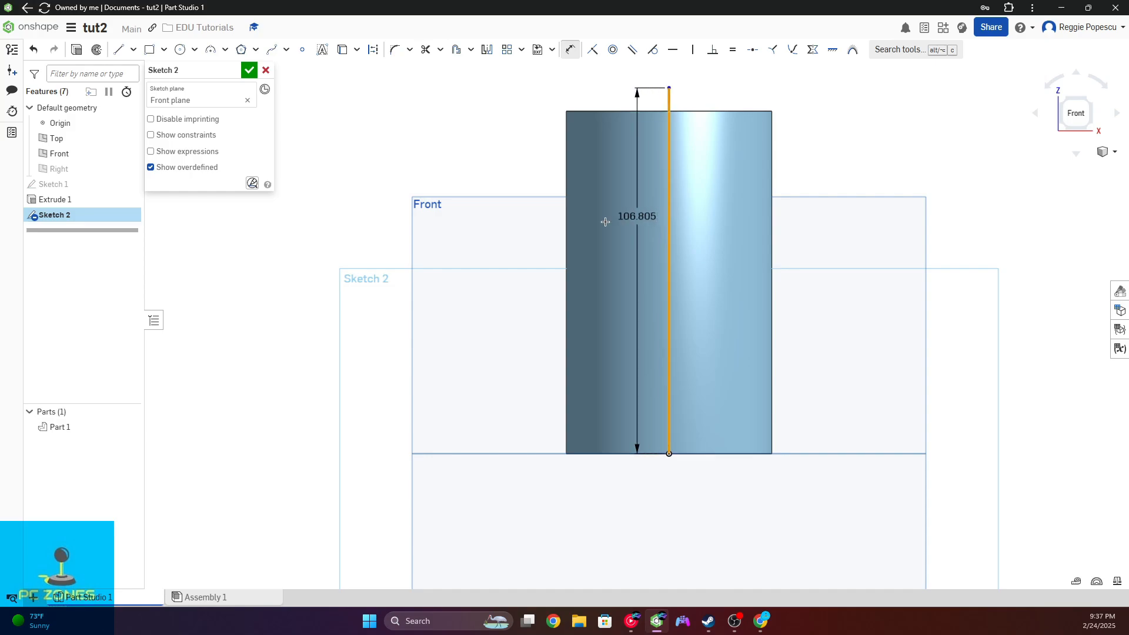
pyautogui.click(534, 219)
pyautogui.write('2')
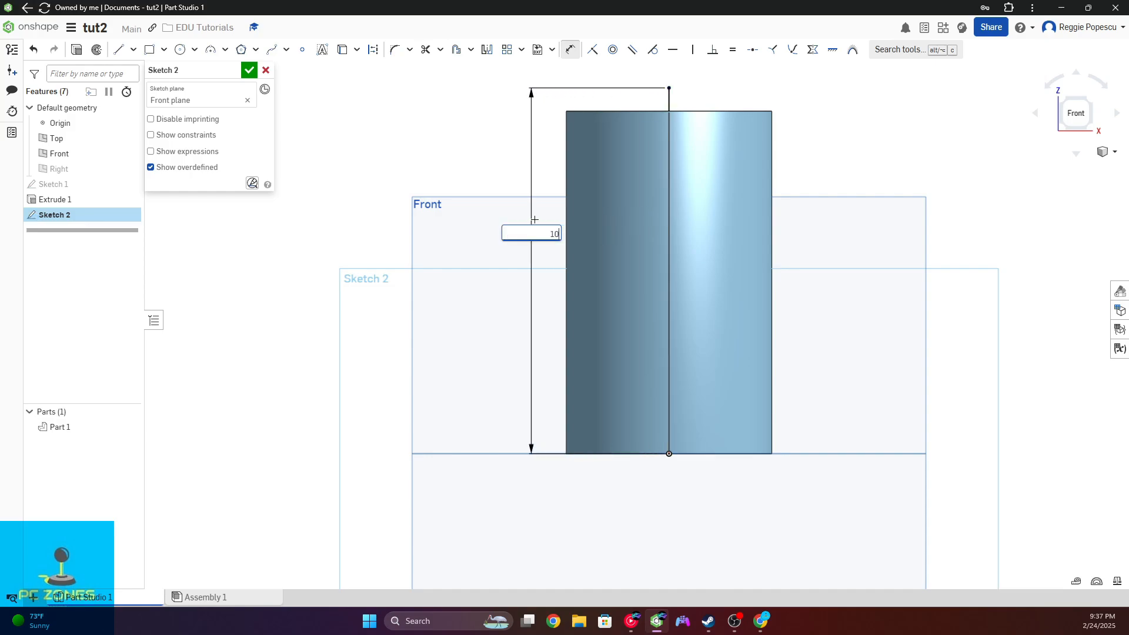
pyautogui.press('Return')
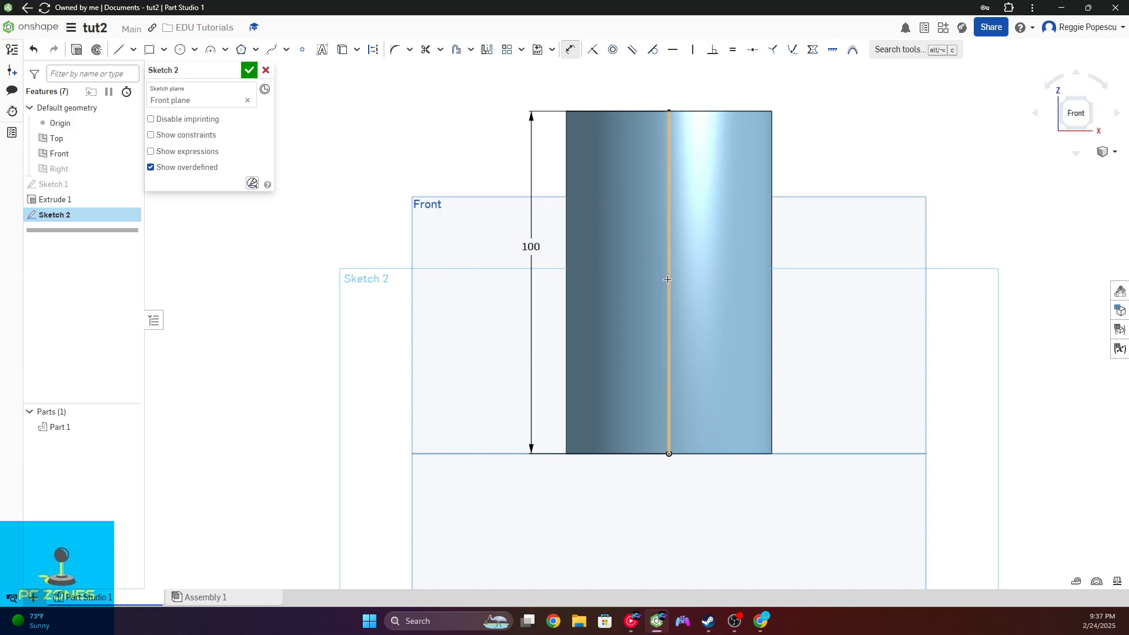
# - Draw a center point circle about 46 mm in diameter at the midpoint of the vertical line
pyautogui.click(180, 50)
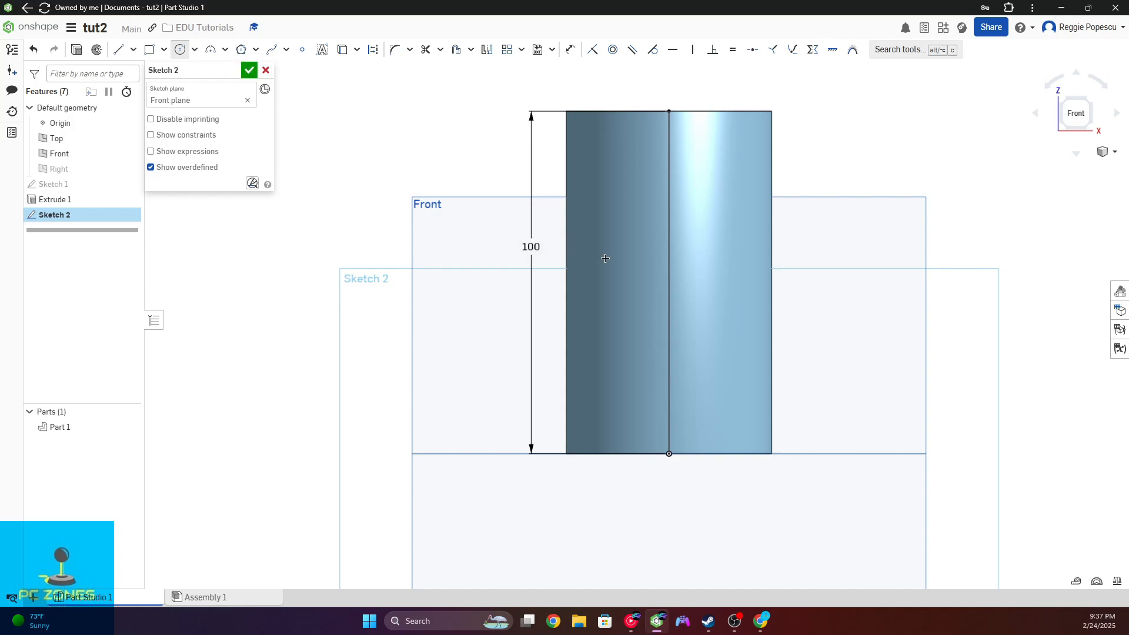
pyautogui.click(669, 281)
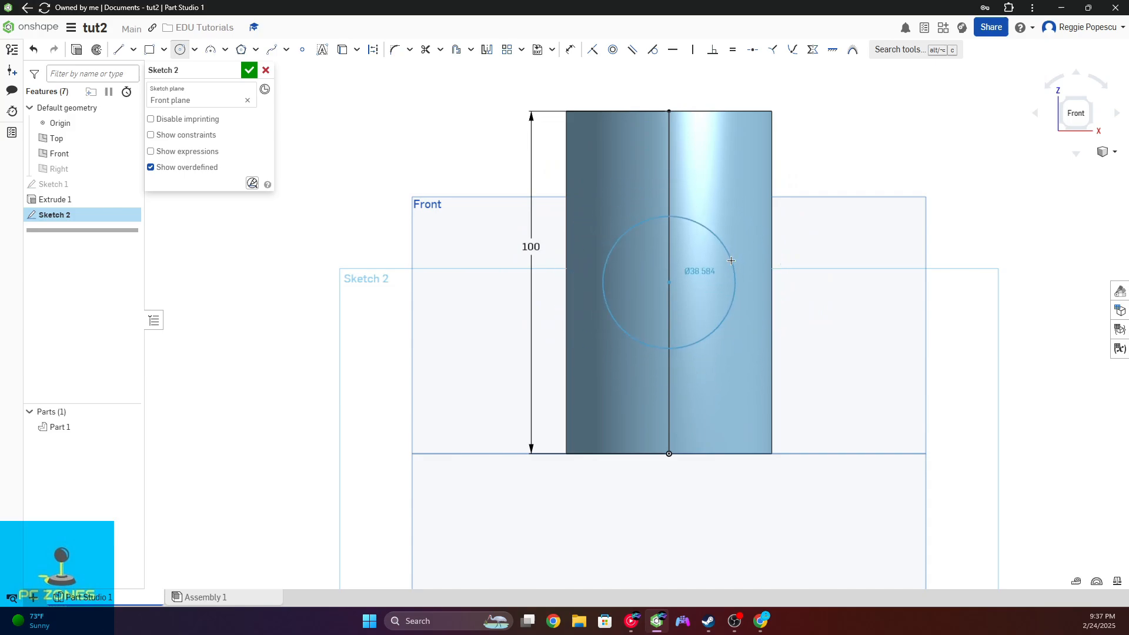
pyautogui.click(753, 281)
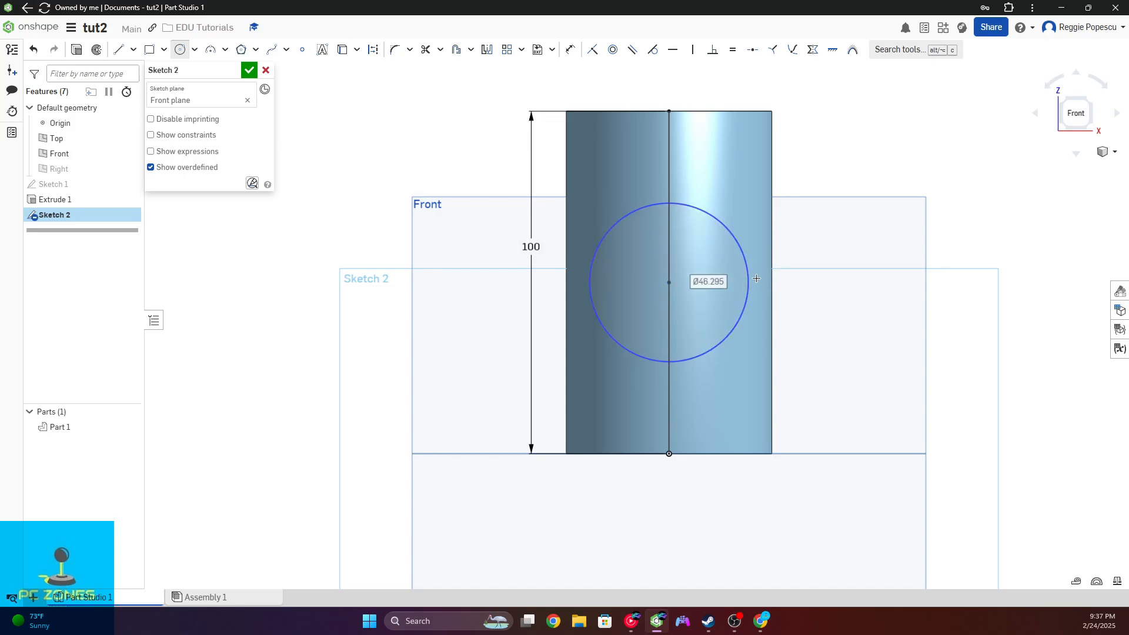
# - Dimension the new circle's diameter, set it to 60 mm, and finish the sketch
pyautogui.click(569, 49)
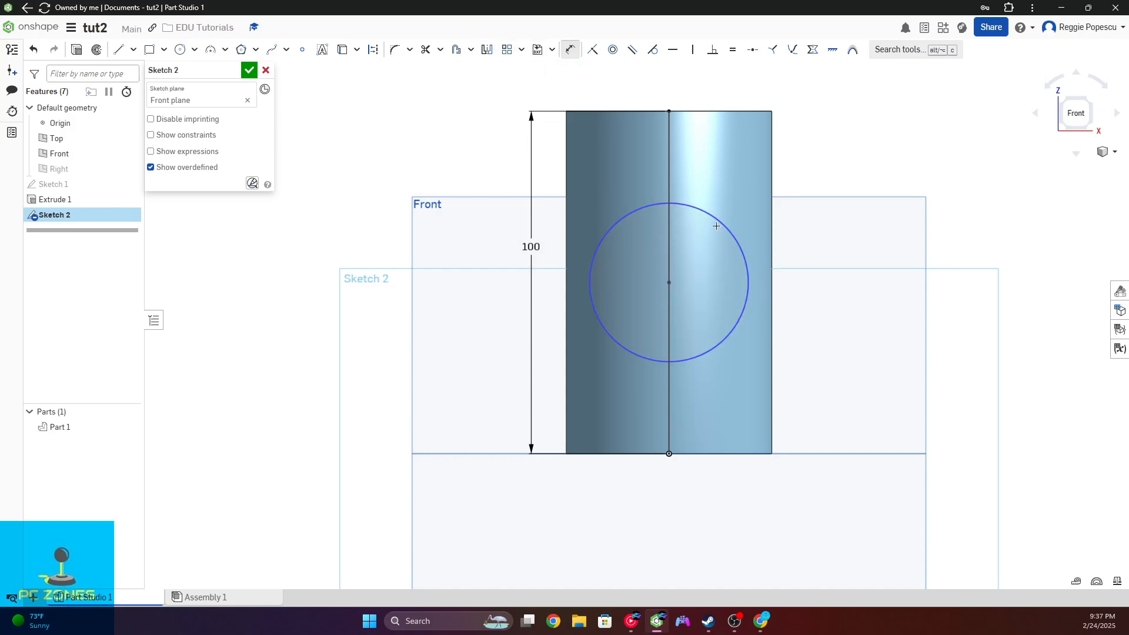
pyautogui.click(739, 234)
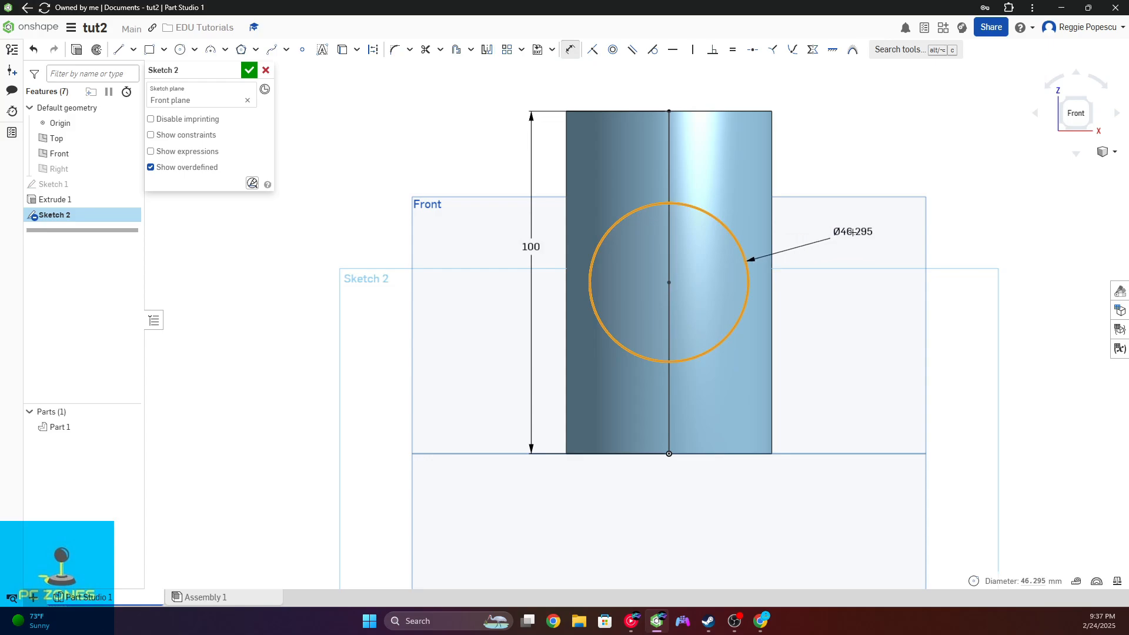
pyautogui.click(852, 233)
pyautogui.write('60')
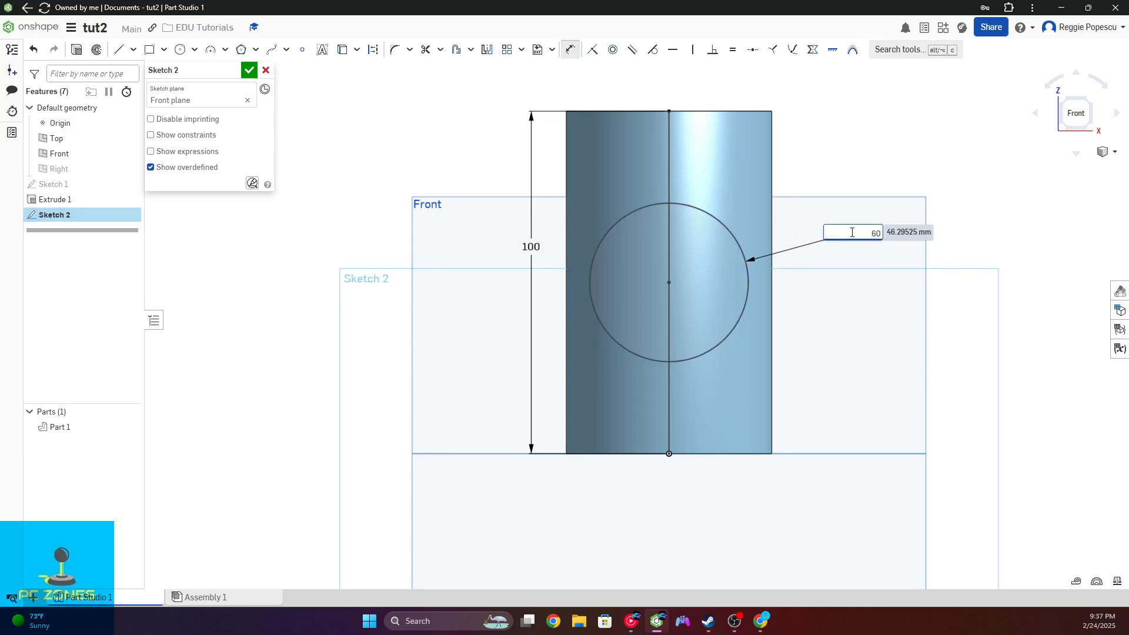
pyautogui.press('Return')
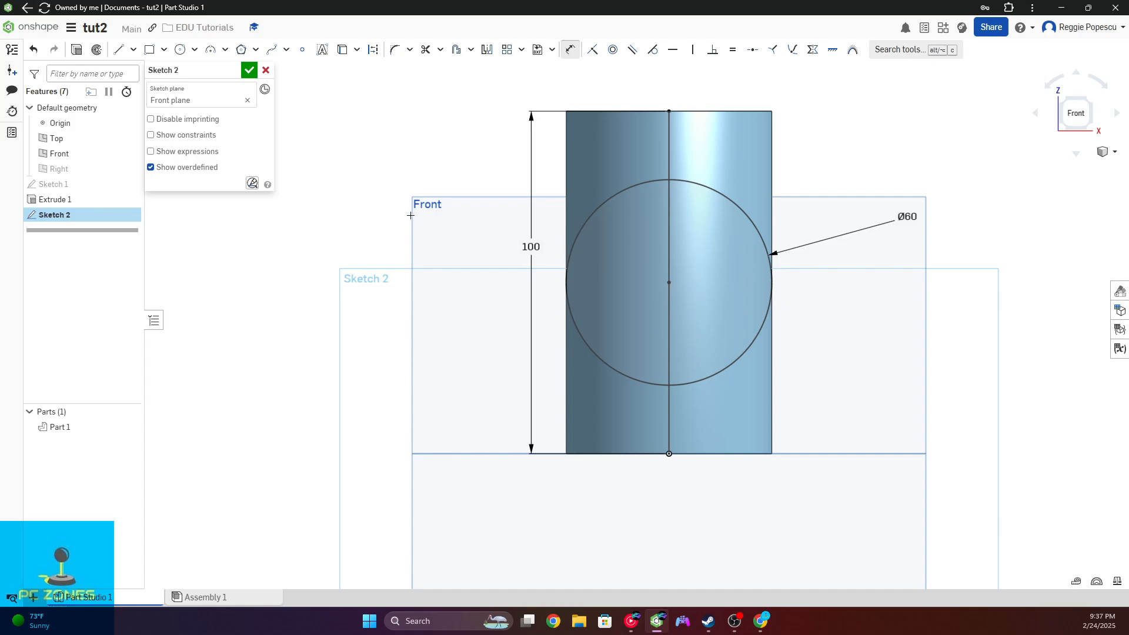
pyautogui.click(249, 71)
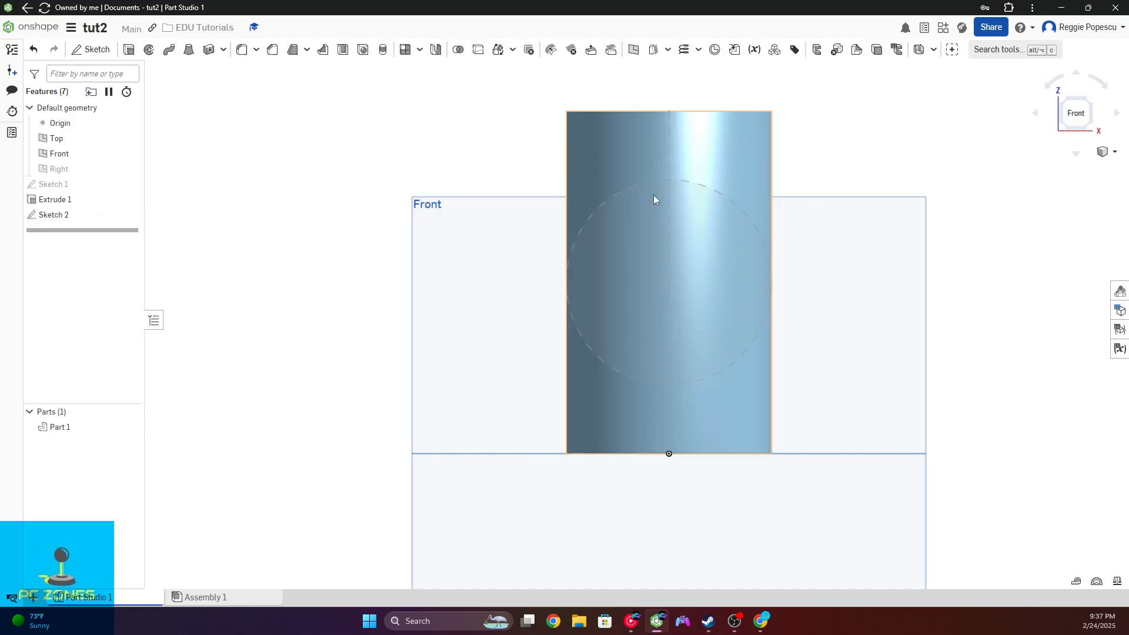
pyautogui.moveTo(706, 267); pyautogui.dragTo(706, 313, button='right')
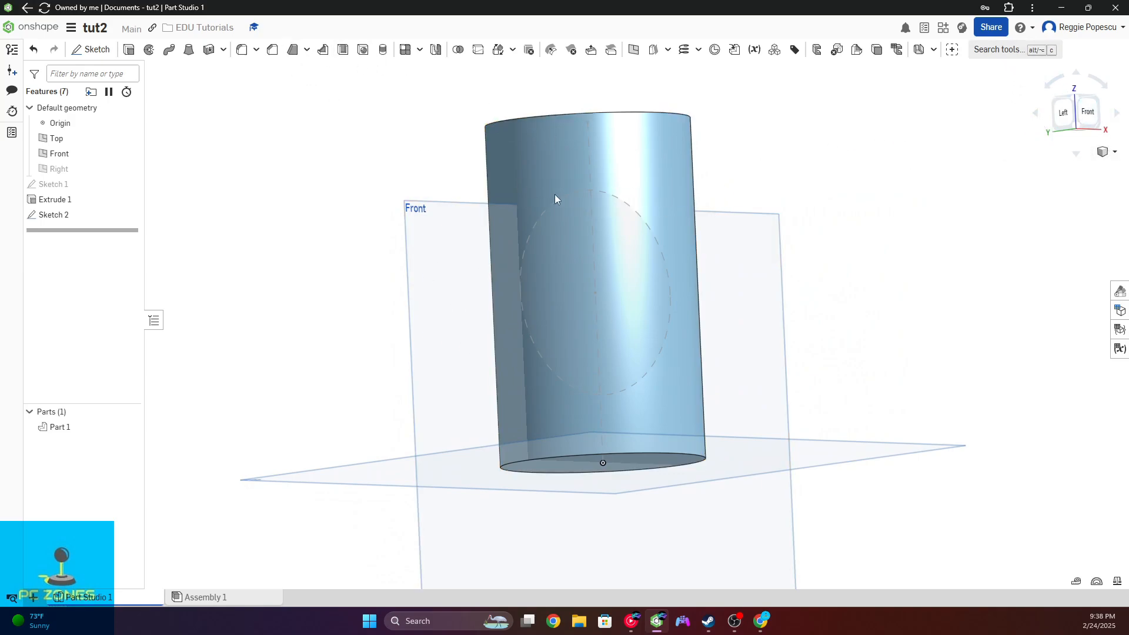
pyautogui.click(1075, 101)
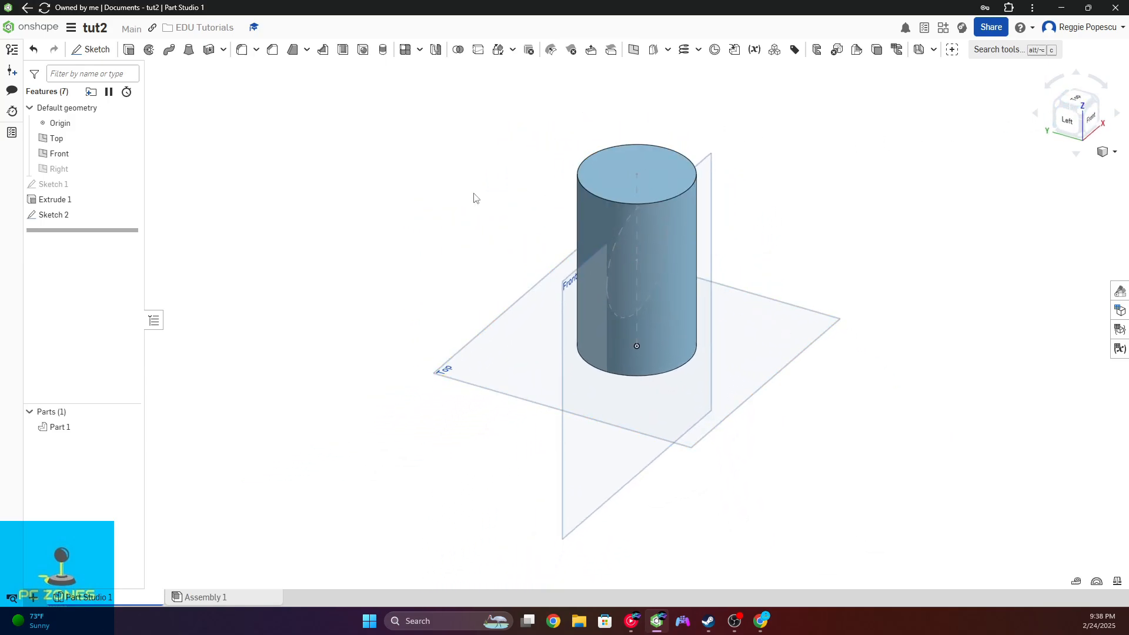
pyautogui.click(61, 219)
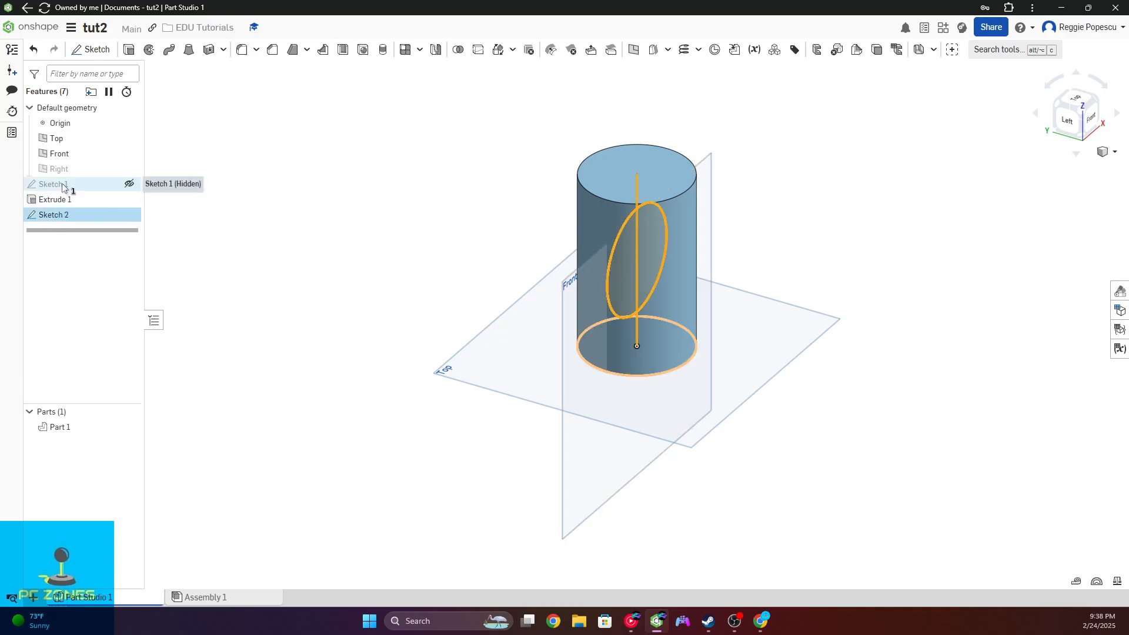
pyautogui.keyDown('ctrl'); pyautogui.click(62, 185); pyautogui.keyUp('ctrl')
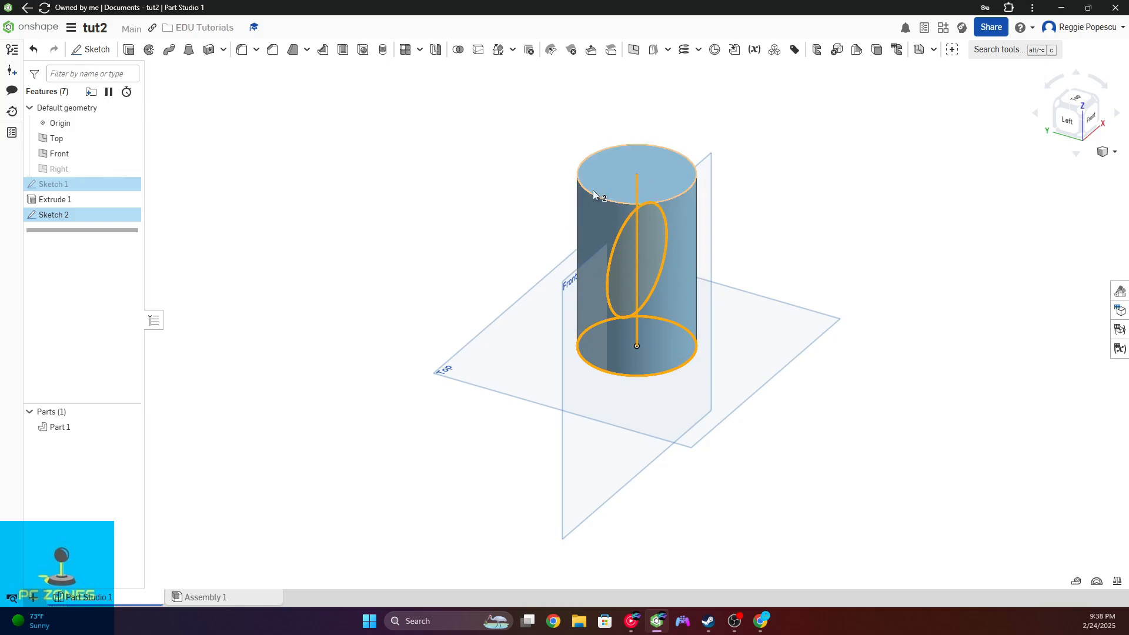
pyautogui.click(129, 52)
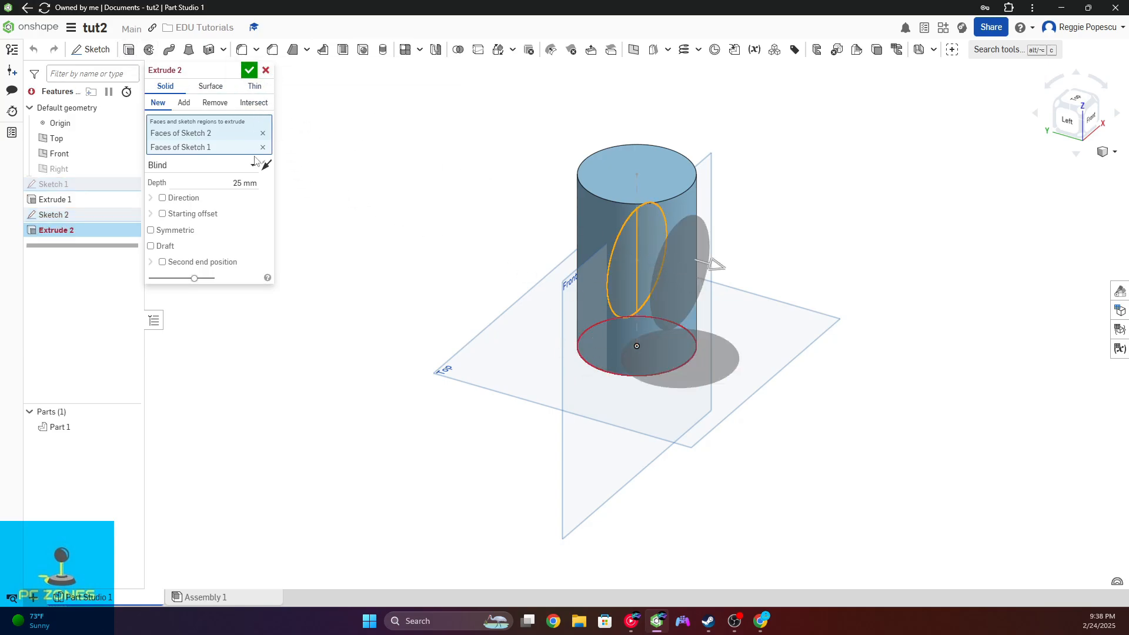
pyautogui.click(266, 69)
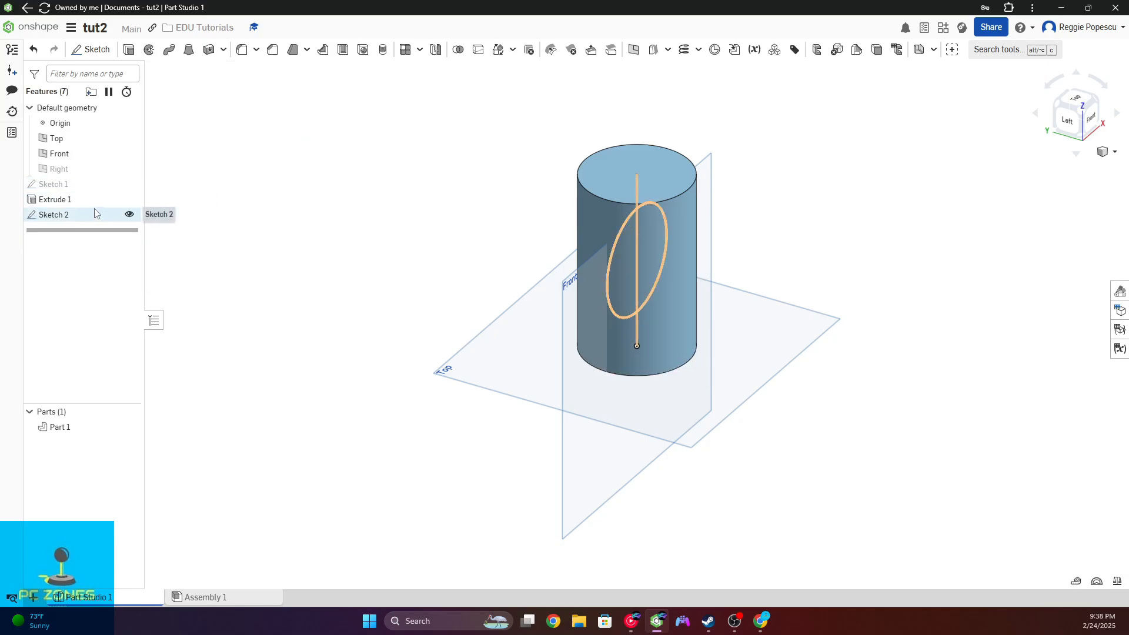
# - Start an added solid extrude of the Front-plane circle sketch (Sketch 2) with a blind depth of 100 mm
pyautogui.click(82, 219)
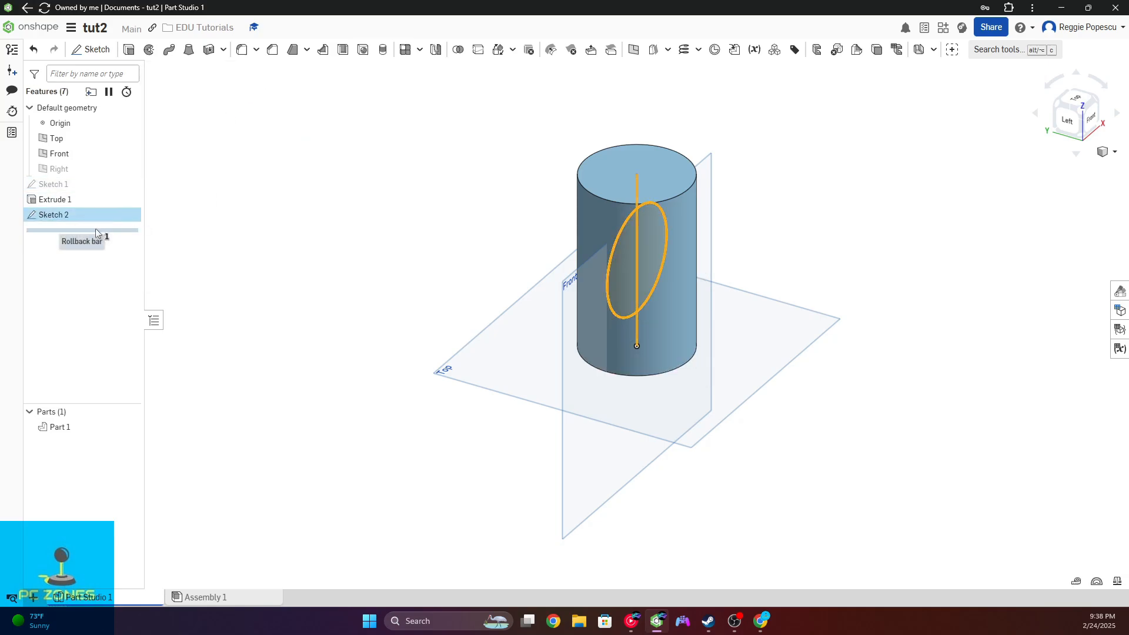
pyautogui.click(128, 49)
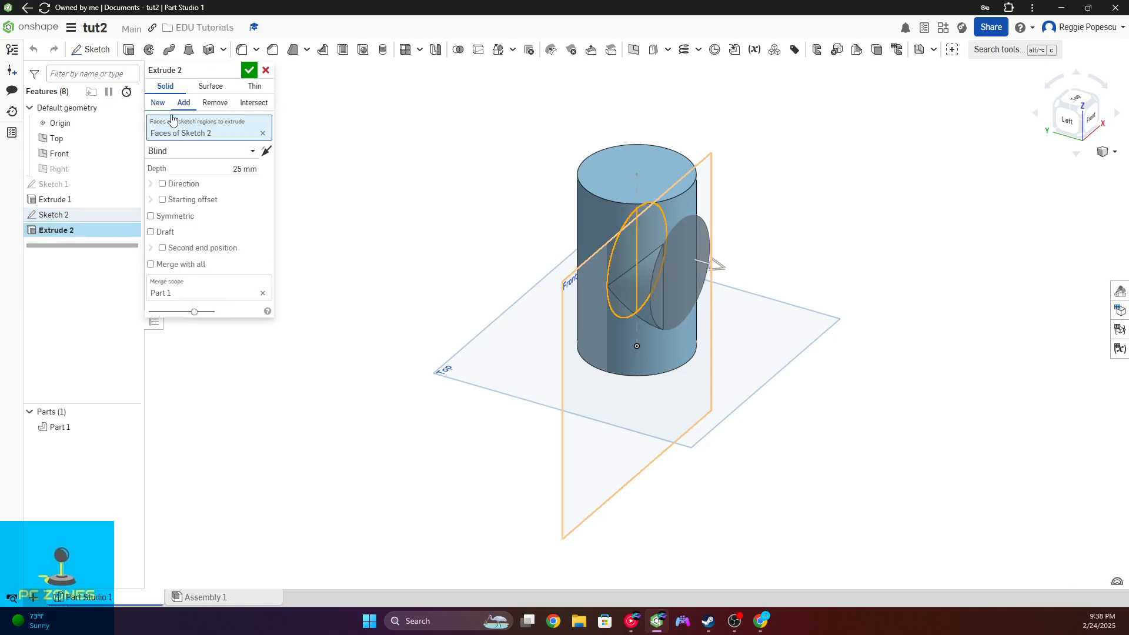
pyautogui.click(235, 168)
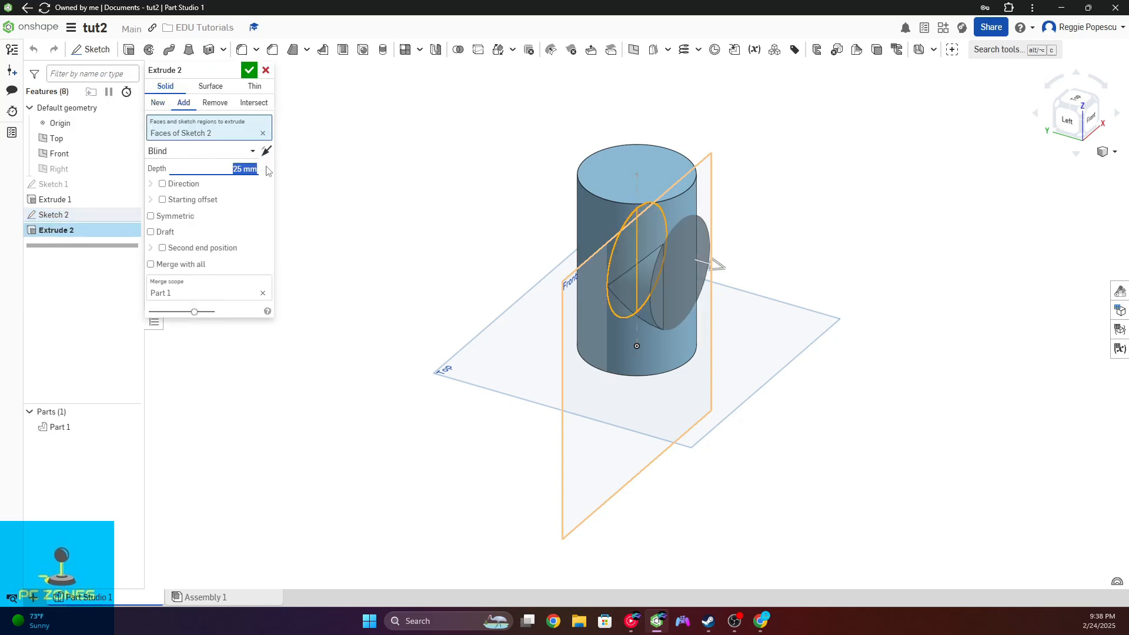
pyautogui.write('100')
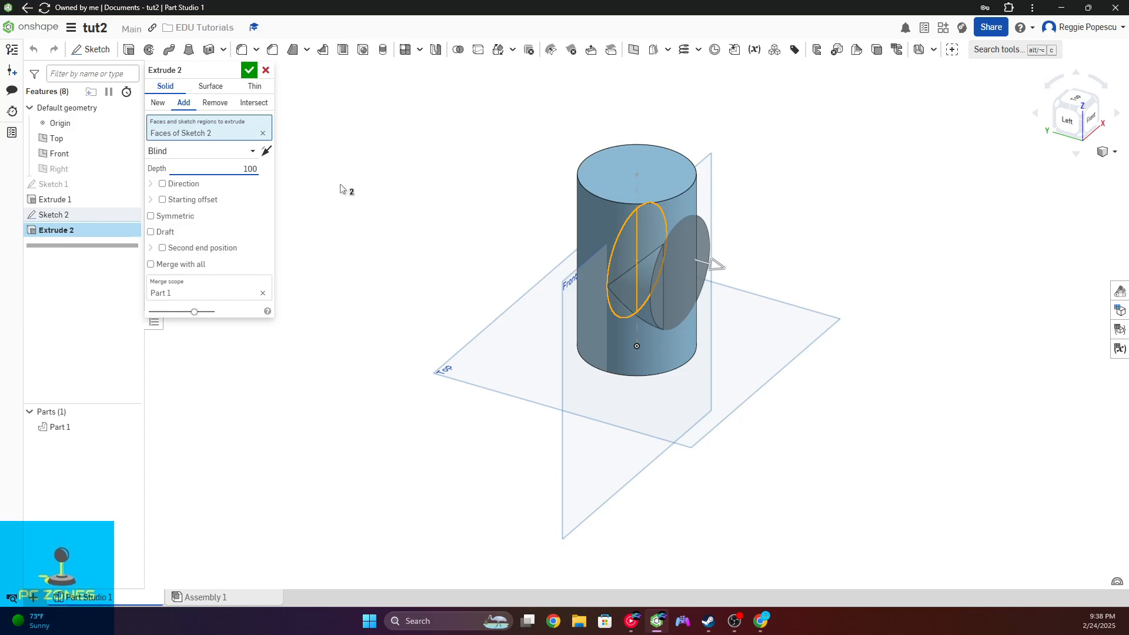
pyautogui.press('Return')
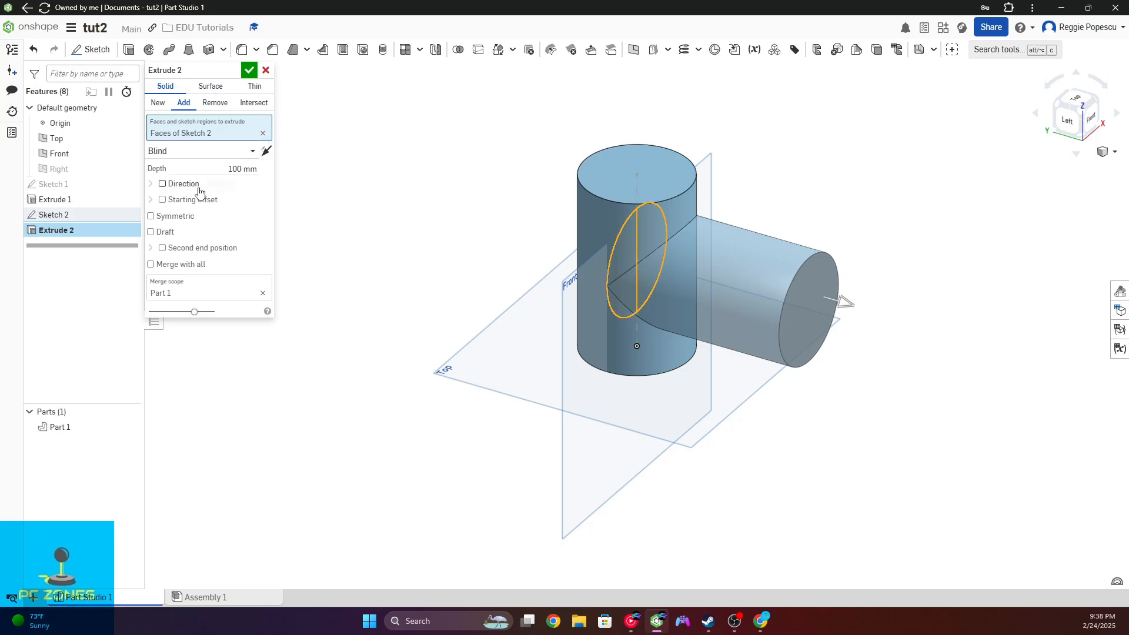
# - Try the extrude's custom direction and opposite direction options and look through its end types
pyautogui.click(162, 183)
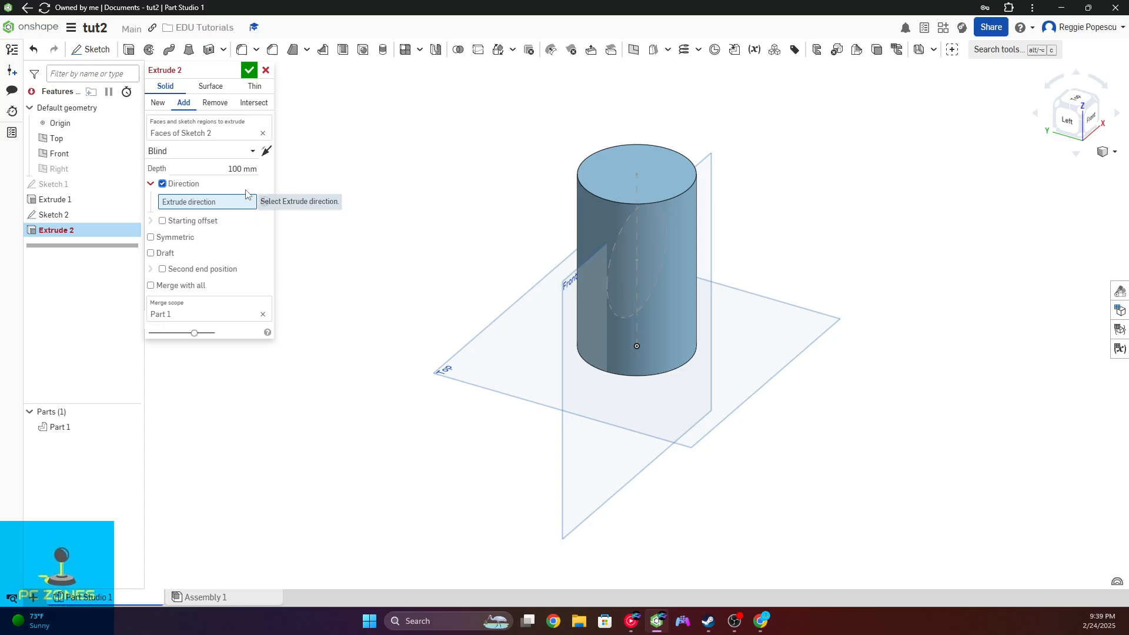
pyautogui.click(163, 184)
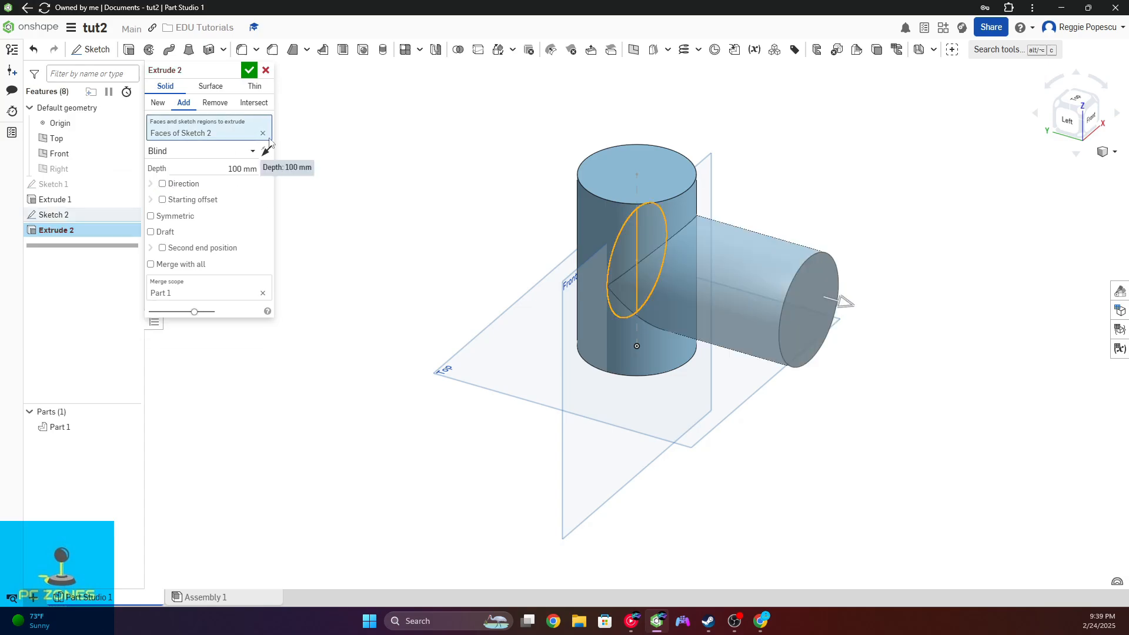
pyautogui.click(252, 150)
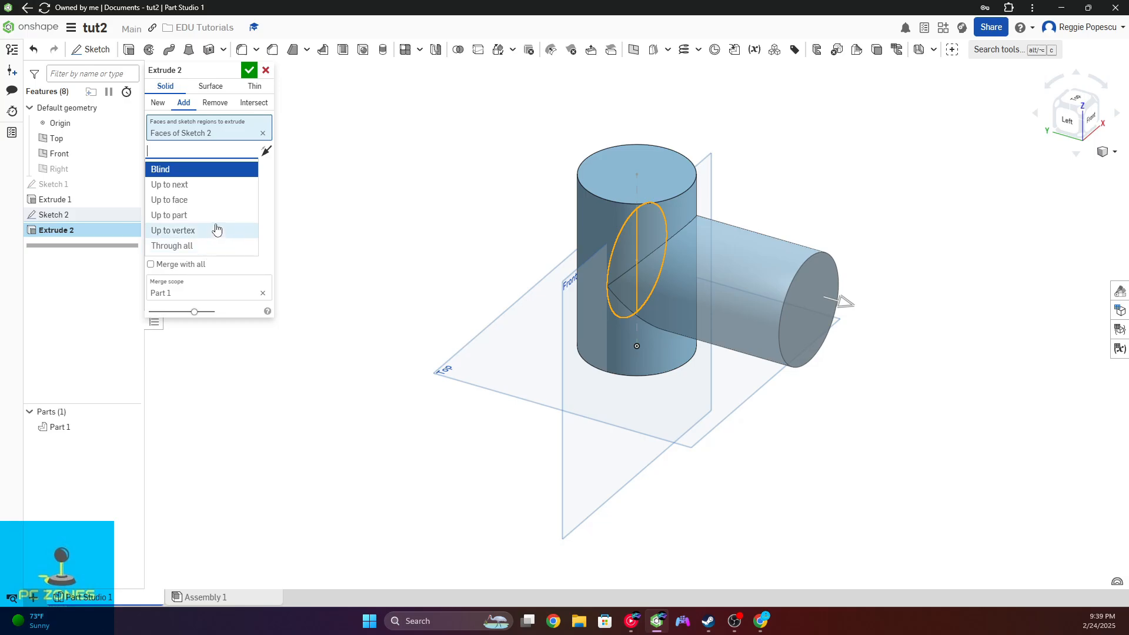
pyautogui.click(269, 194)
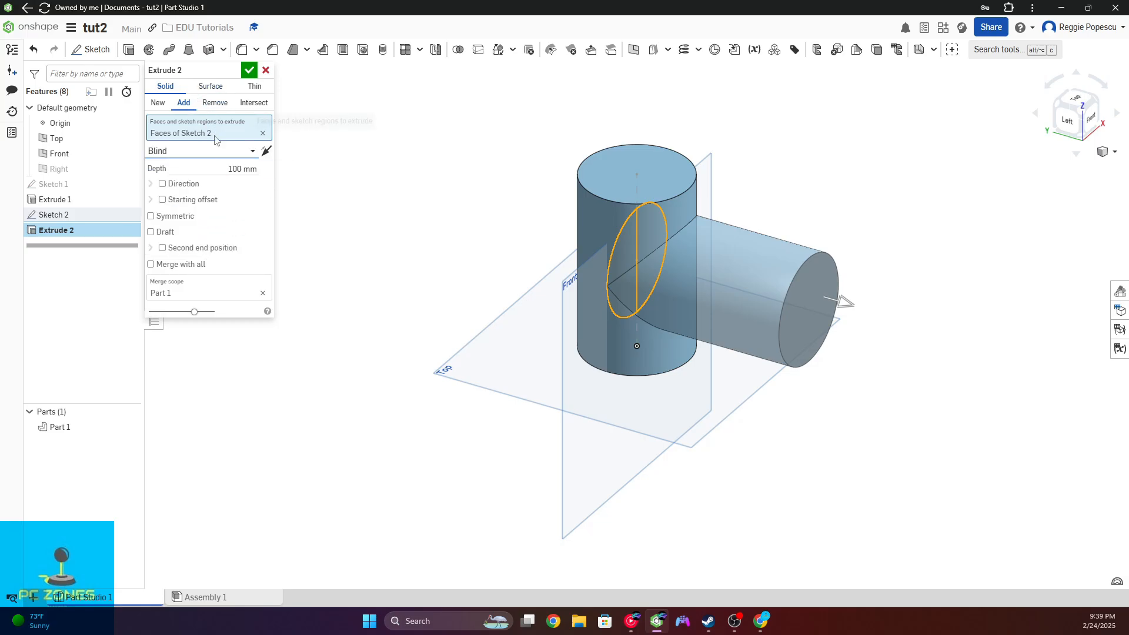
pyautogui.click(266, 152)
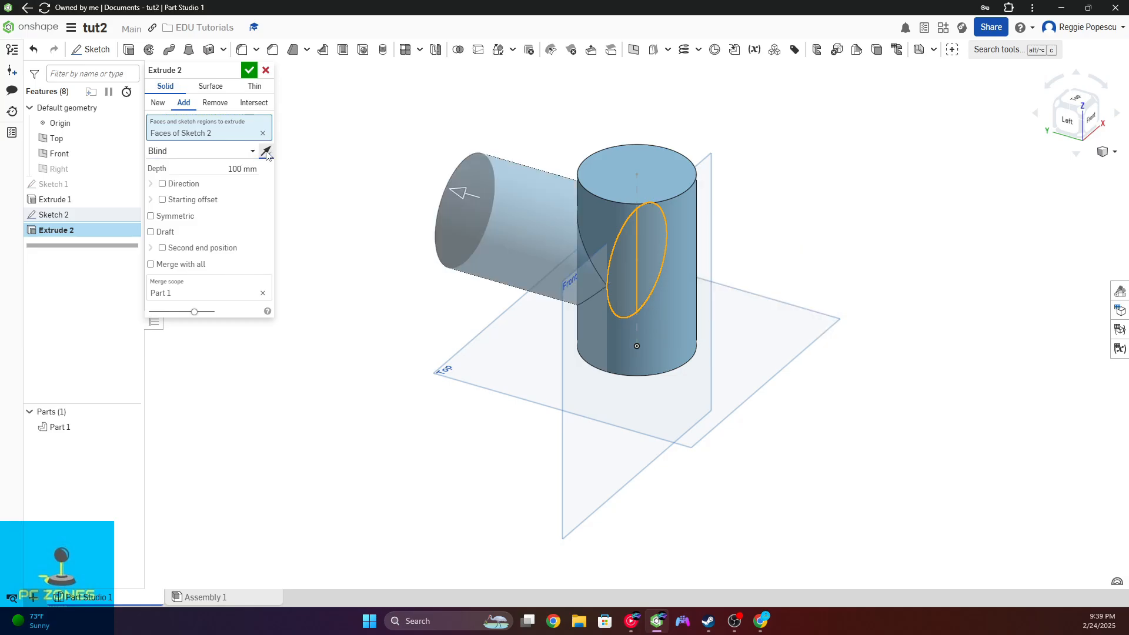
pyautogui.click(266, 152)
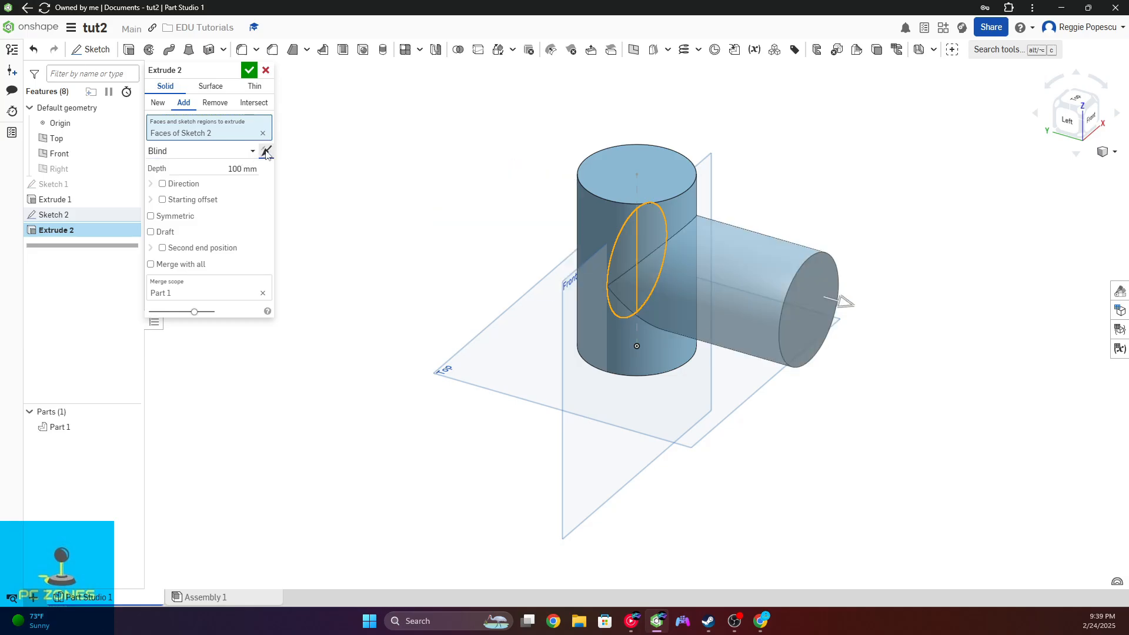
pyautogui.click(162, 184)
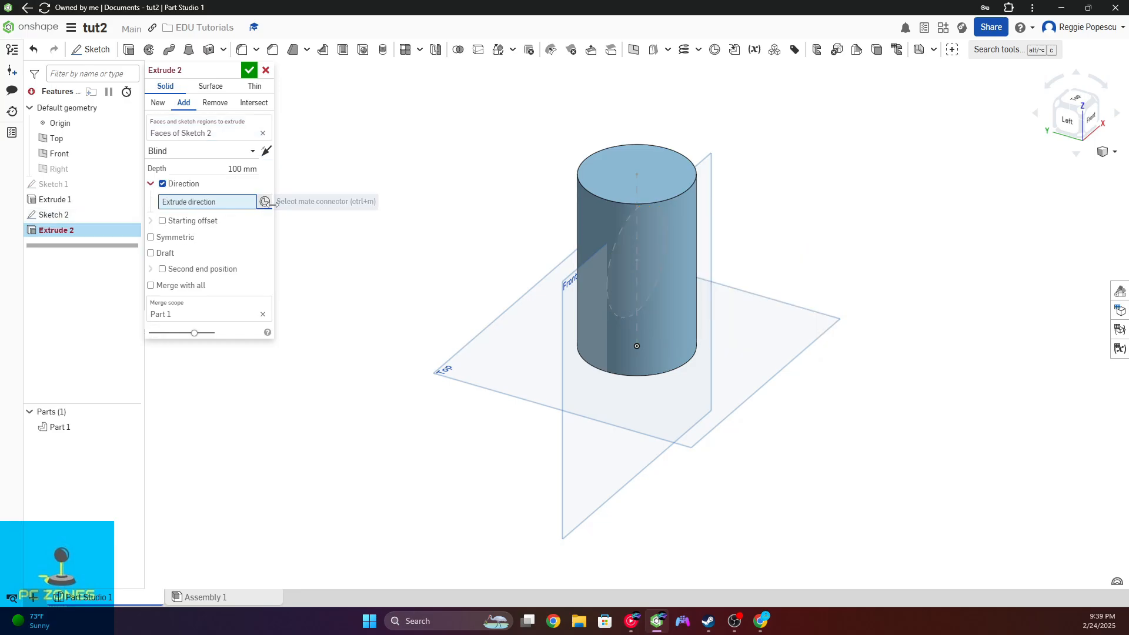
pyautogui.click(163, 184)
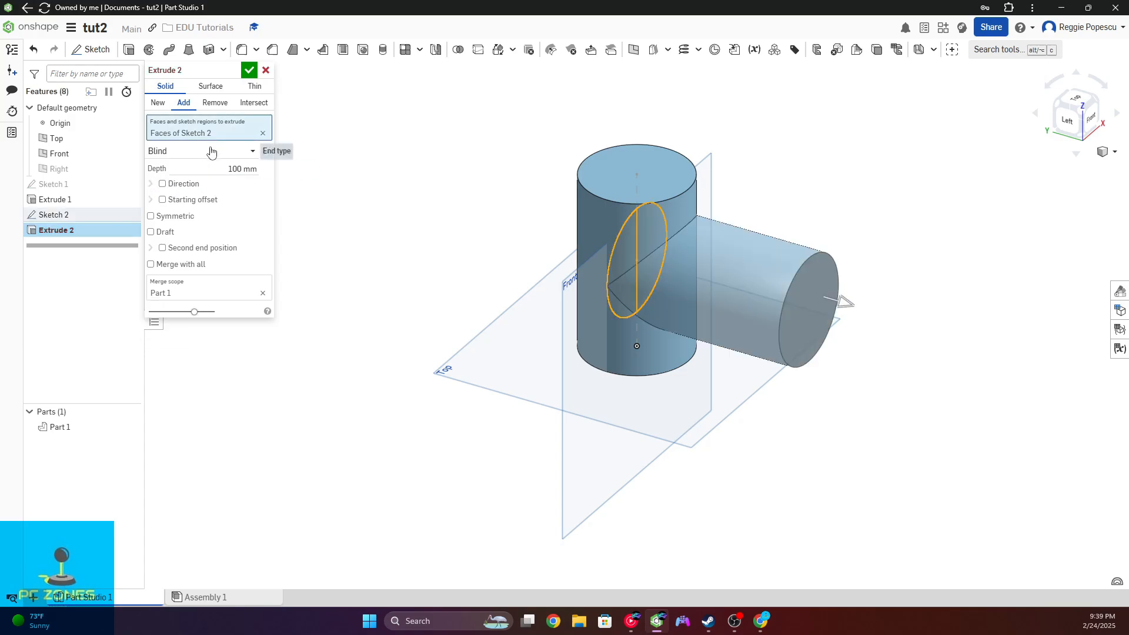
# - Try the New operation and the Surface and Thin types for the extrude, ending with an added blind solid
pyautogui.click(155, 104)
pyautogui.click(184, 103)
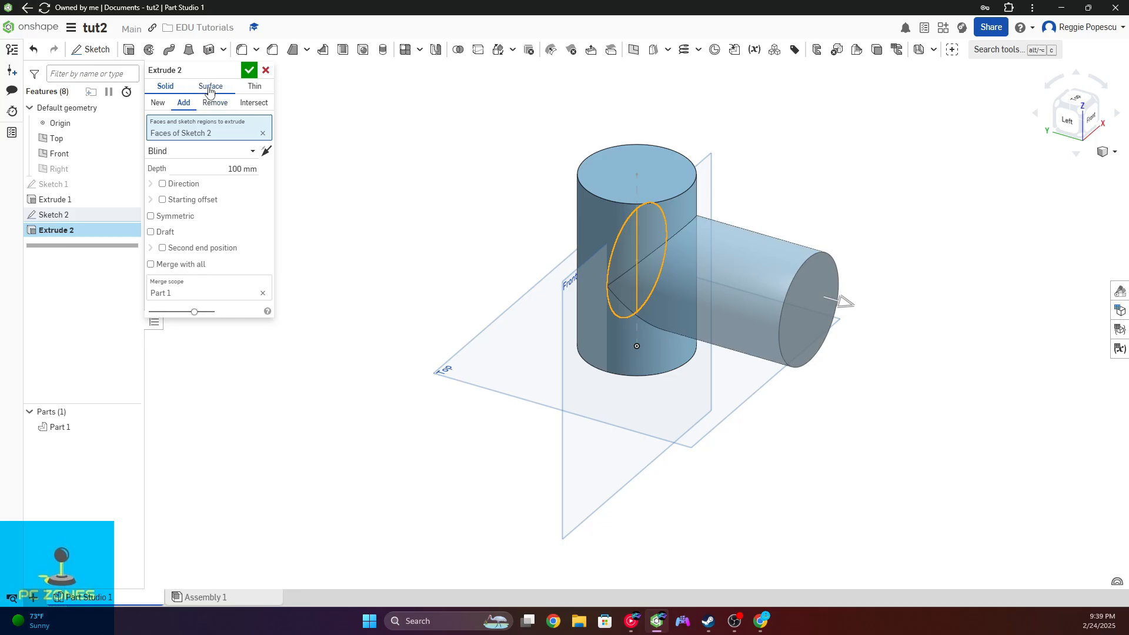
pyautogui.click(210, 87)
pyautogui.click(174, 89)
pyautogui.click(254, 88)
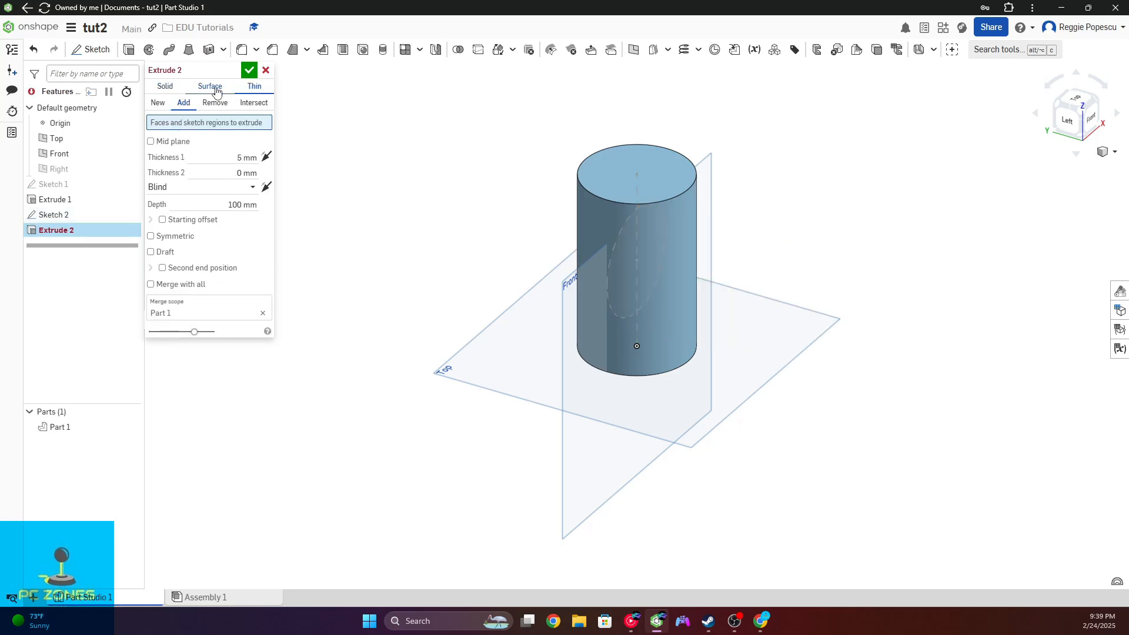
pyautogui.click(217, 89)
pyautogui.click(167, 89)
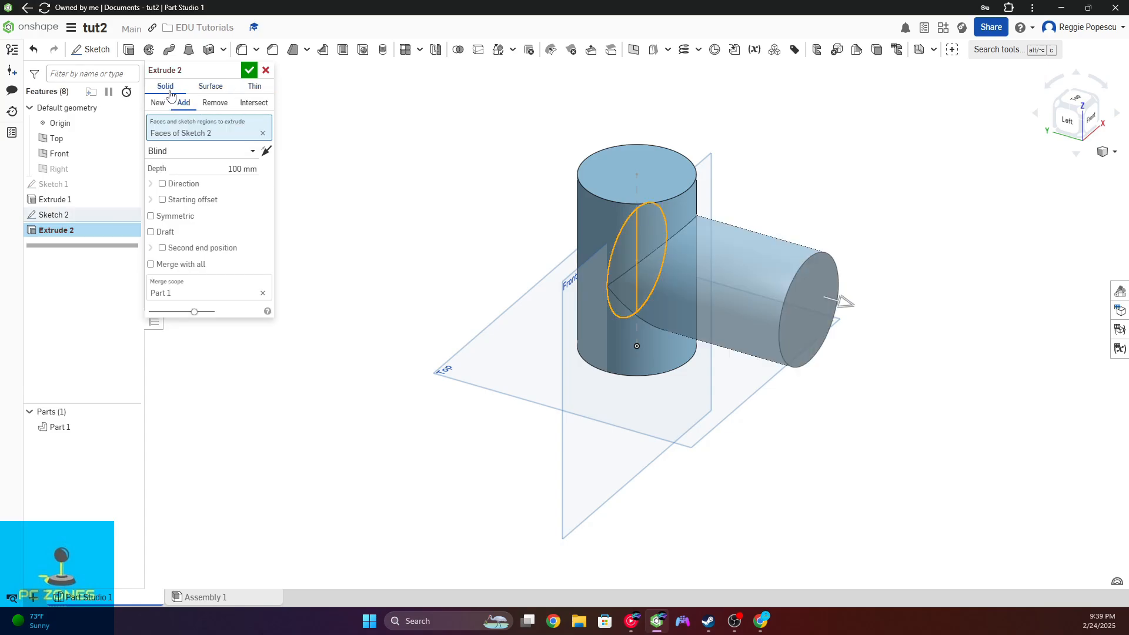
pyautogui.click(203, 89)
pyautogui.click(254, 87)
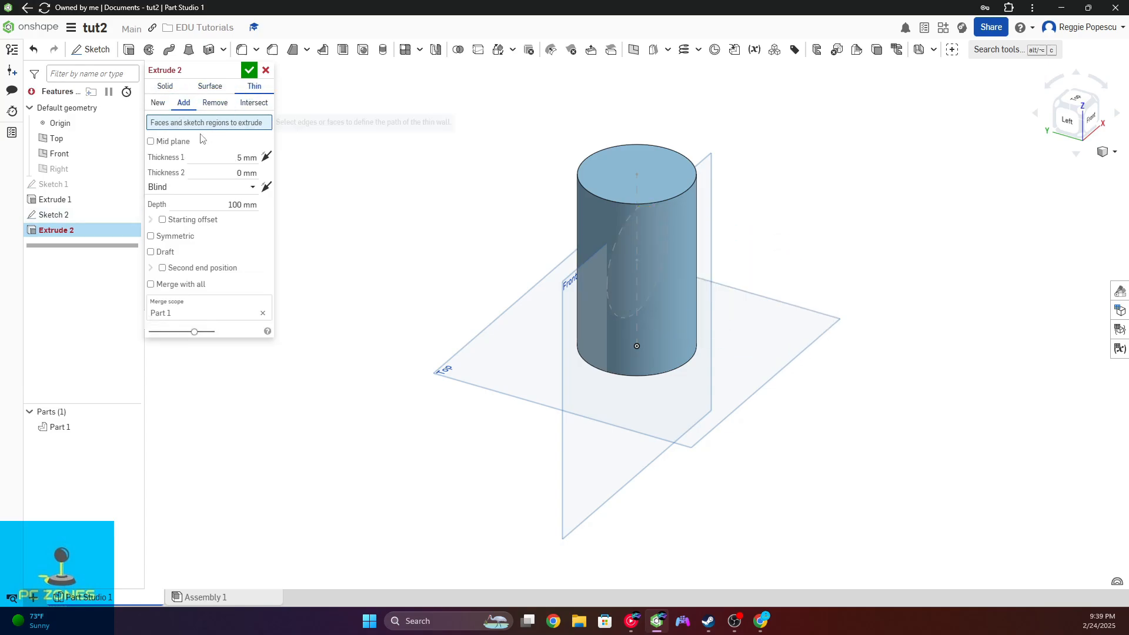
pyautogui.click(166, 87)
pyautogui.click(252, 151)
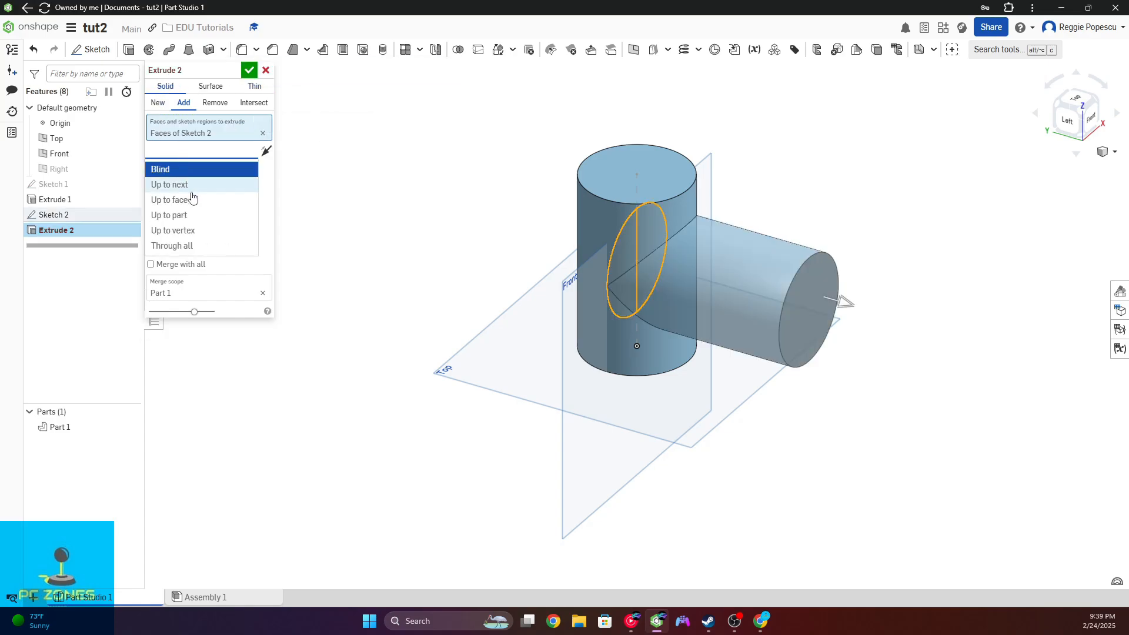
pyautogui.click(268, 230)
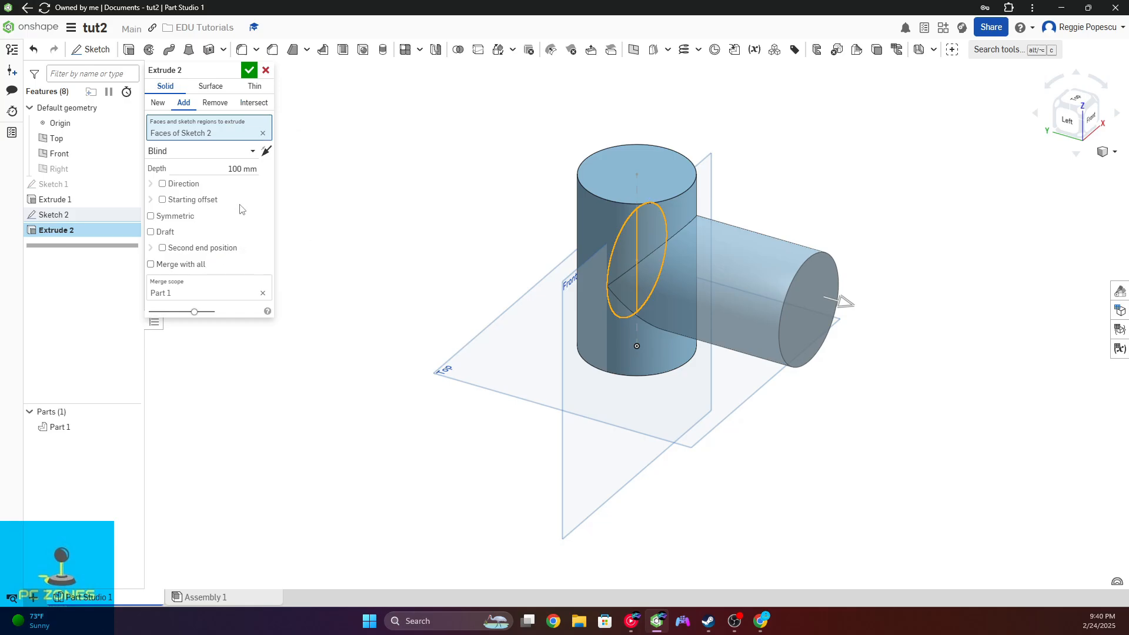
# - Set the side cylinder's extrude depth to 50 mm and finish the feature
pyautogui.click(257, 169)
pyautogui.write('50')
pyautogui.click(249, 70)
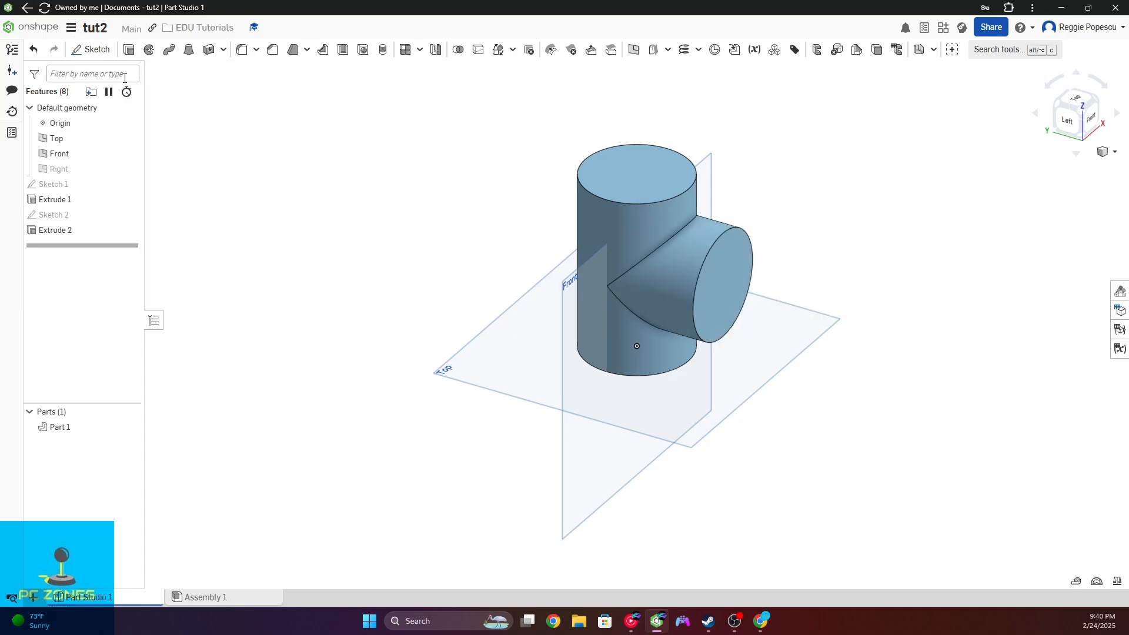
# - Extrude the same Sketch 2 circle 50 mm in the opposite direction, adding it to the existing part
pyautogui.click(54, 215)
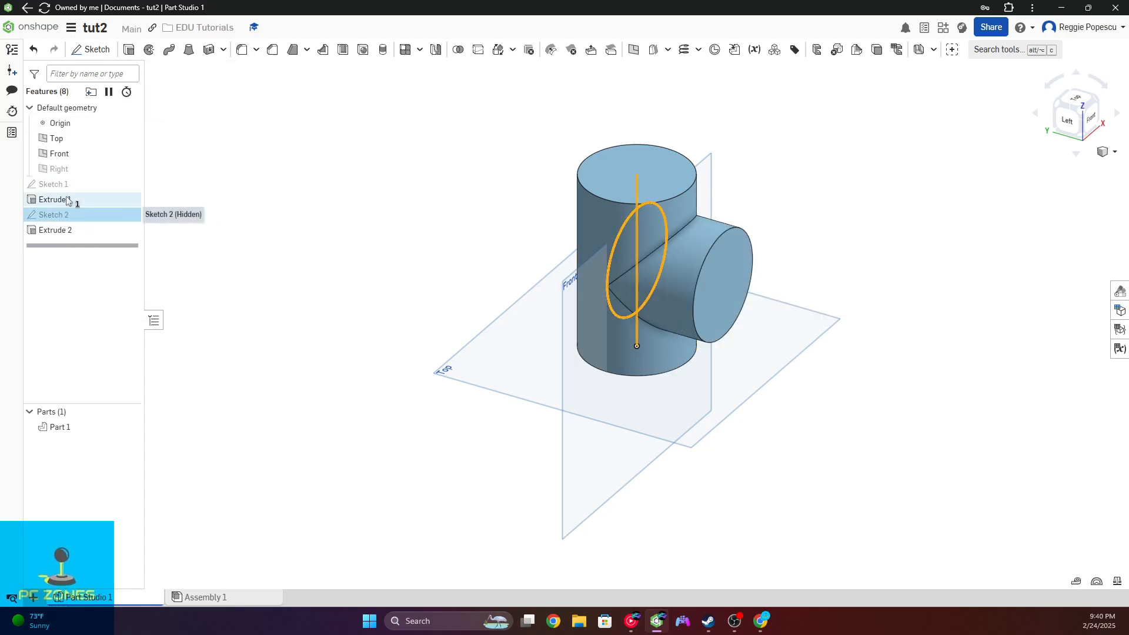
pyautogui.click(127, 51)
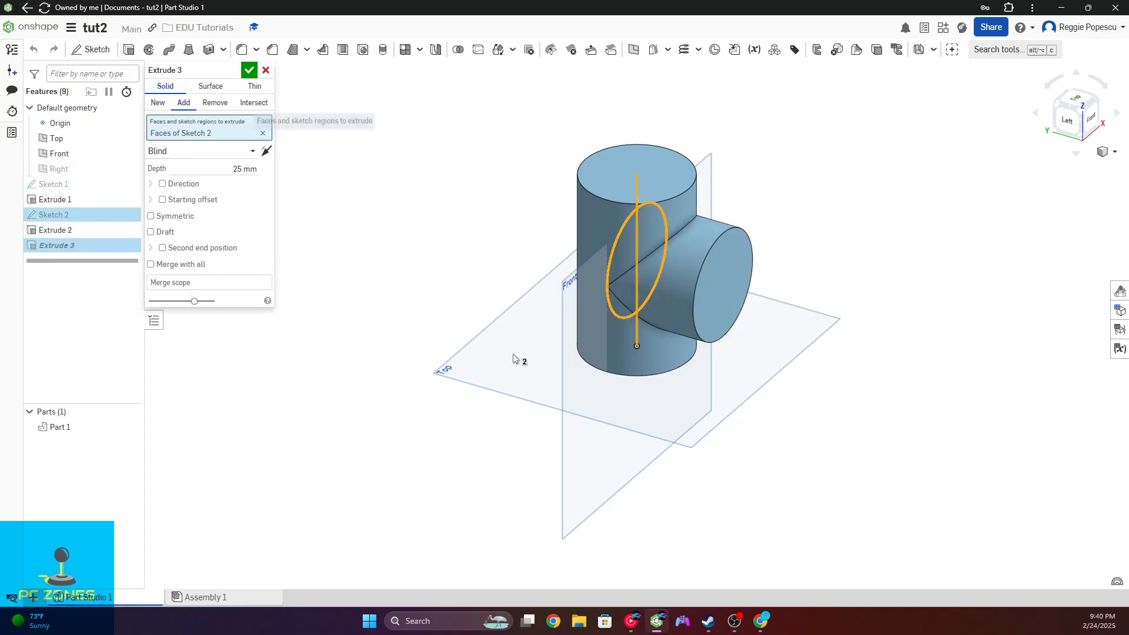
pyautogui.click(265, 151)
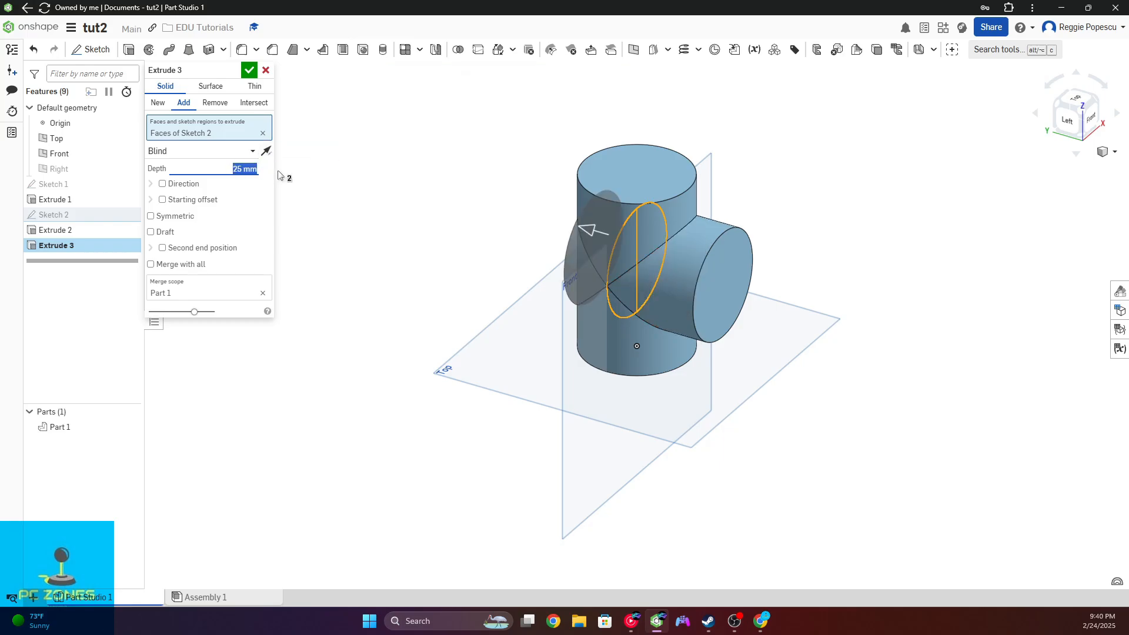
pyautogui.write('50')
pyautogui.press('Return')
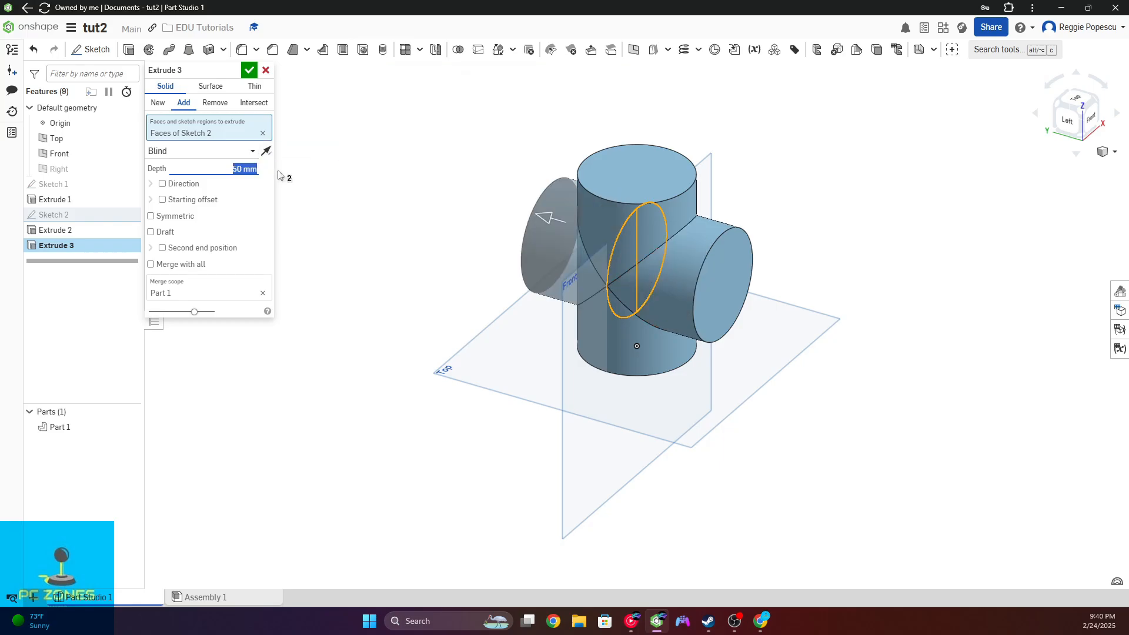
pyautogui.click(248, 70)
# - Hide the Front and Top planes and inspect the cross-shaped solid from the left side
pyautogui.moveTo(466, 335)
pyautogui.mouseDown(button='right')
pyautogui.moveTo(534, 337)
pyautogui.moveTo(484, 350)
pyautogui.mouseUp(button='right')
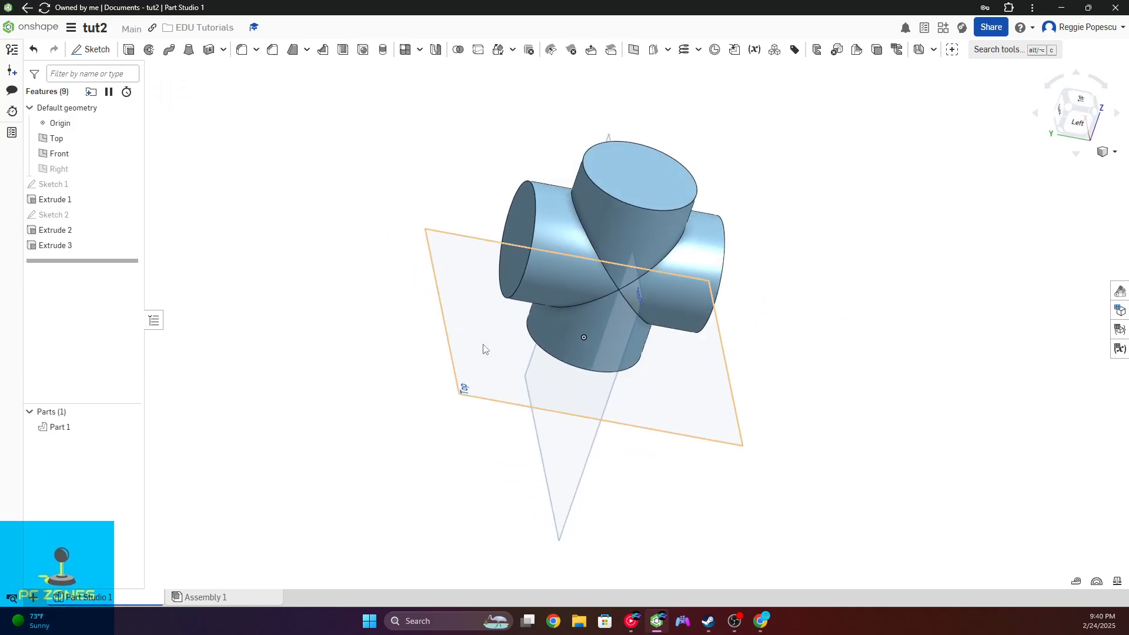
pyautogui.click(131, 153)
pyautogui.click(132, 139)
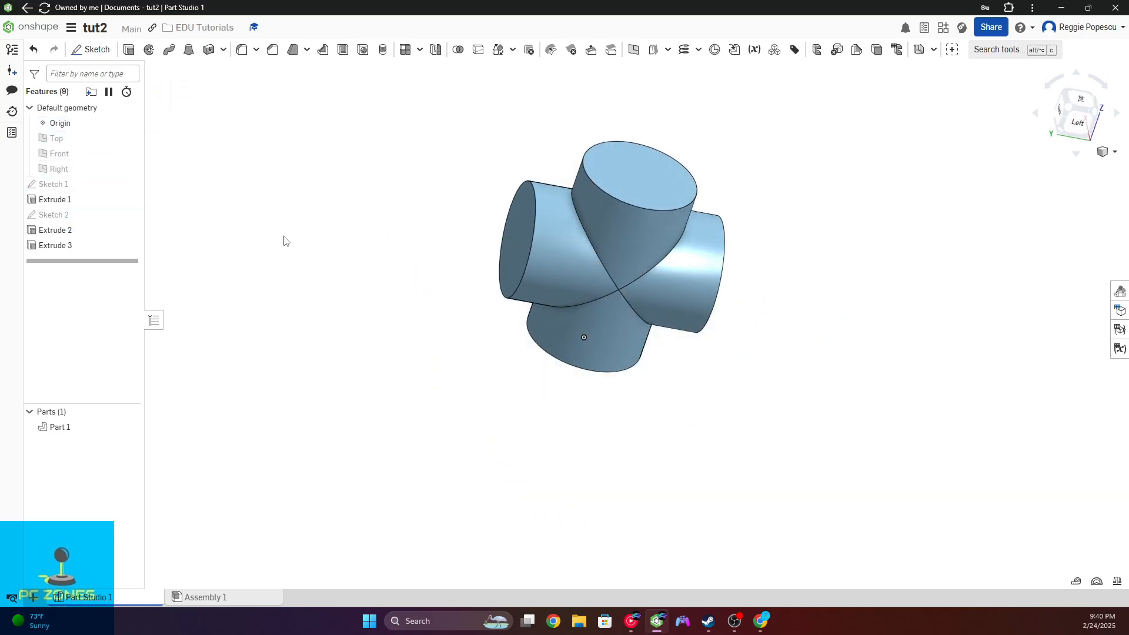
pyautogui.moveTo(284, 240); pyautogui.dragTo(774, 272, button='right')
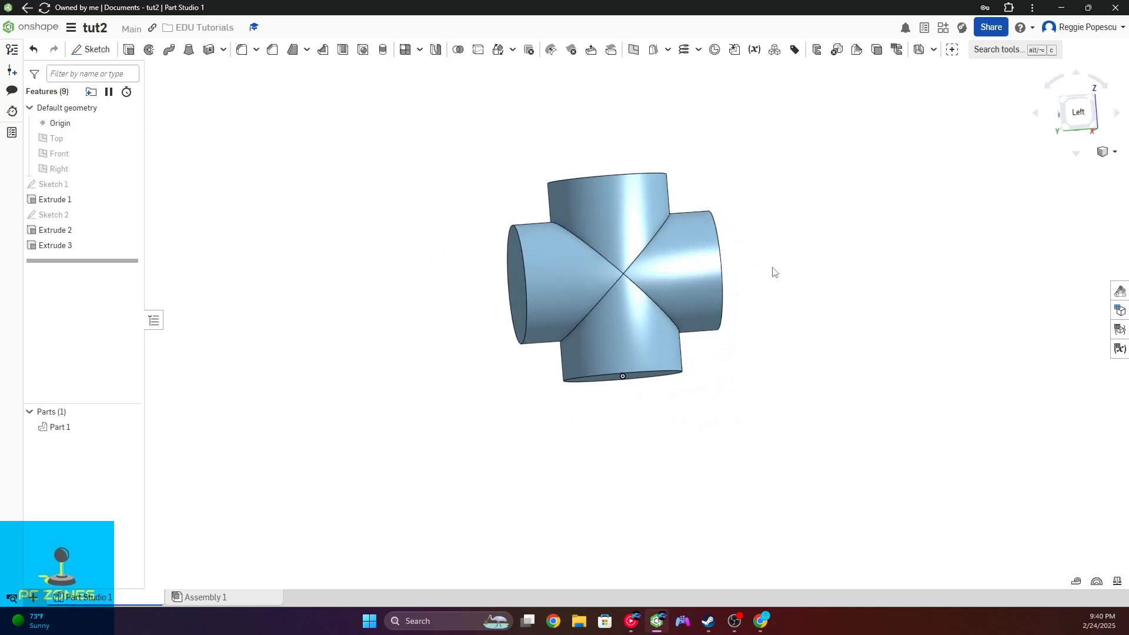
# - Check the settings of the Extrude 3 feature and close it
pyautogui.click(79, 247)
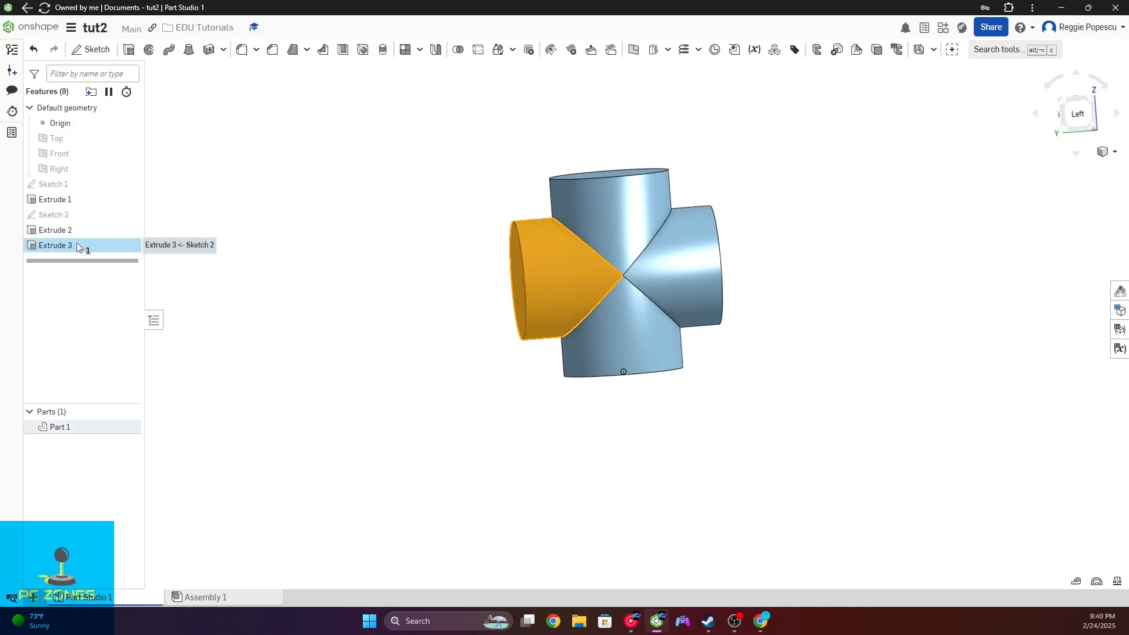
pyautogui.rightClick(78, 247)
pyautogui.click(111, 265)
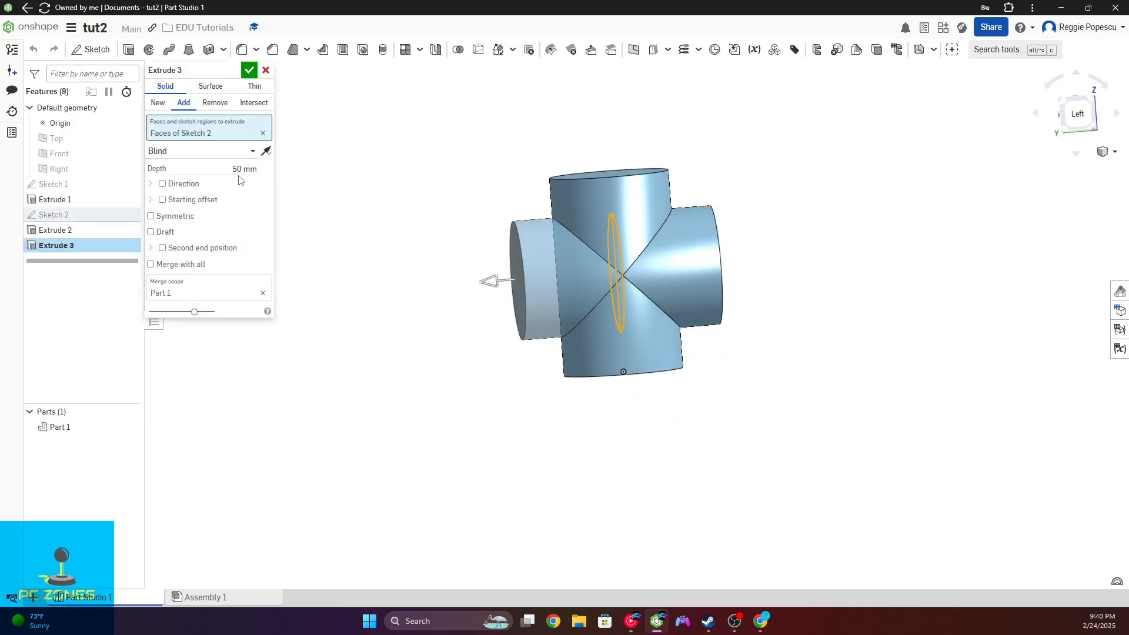
pyautogui.click(249, 70)
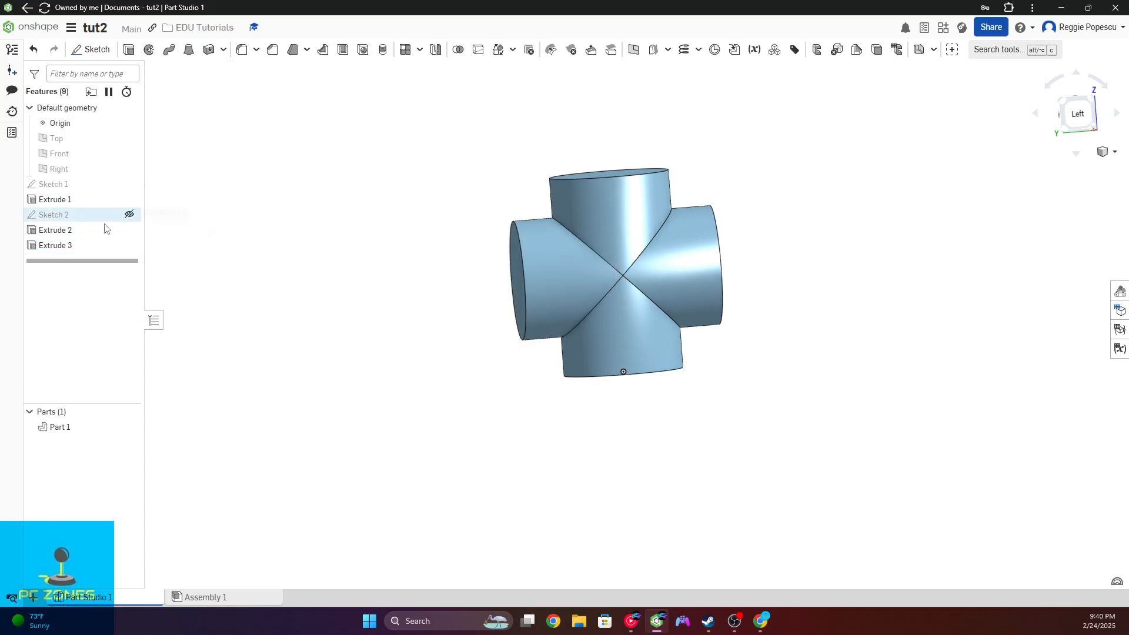
# - Check the settings of the Extrude 2 feature, close it and view the solid squarely from the left side
pyautogui.click(75, 231)
pyautogui.rightClick(75, 231)
pyautogui.click(115, 254)
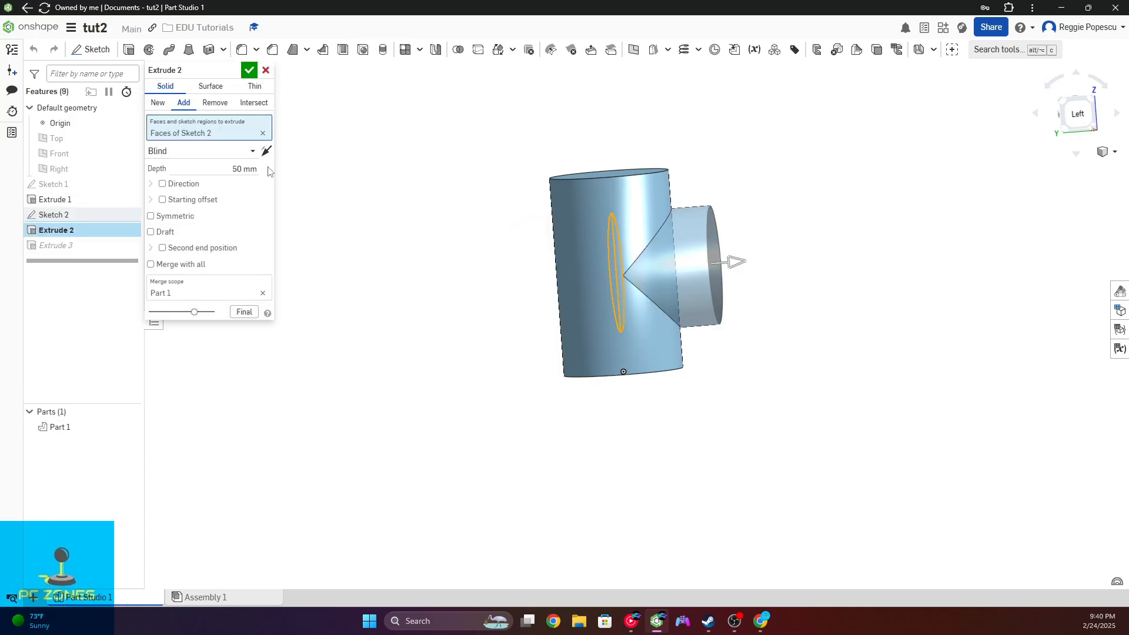
pyautogui.click(272, 167)
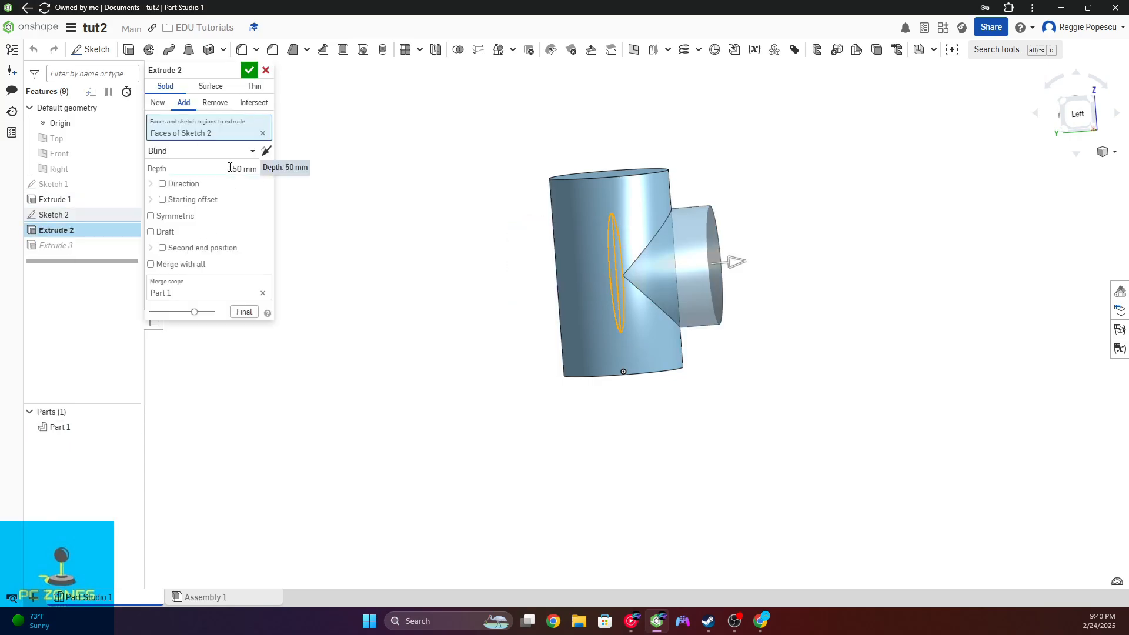
pyautogui.click(249, 70)
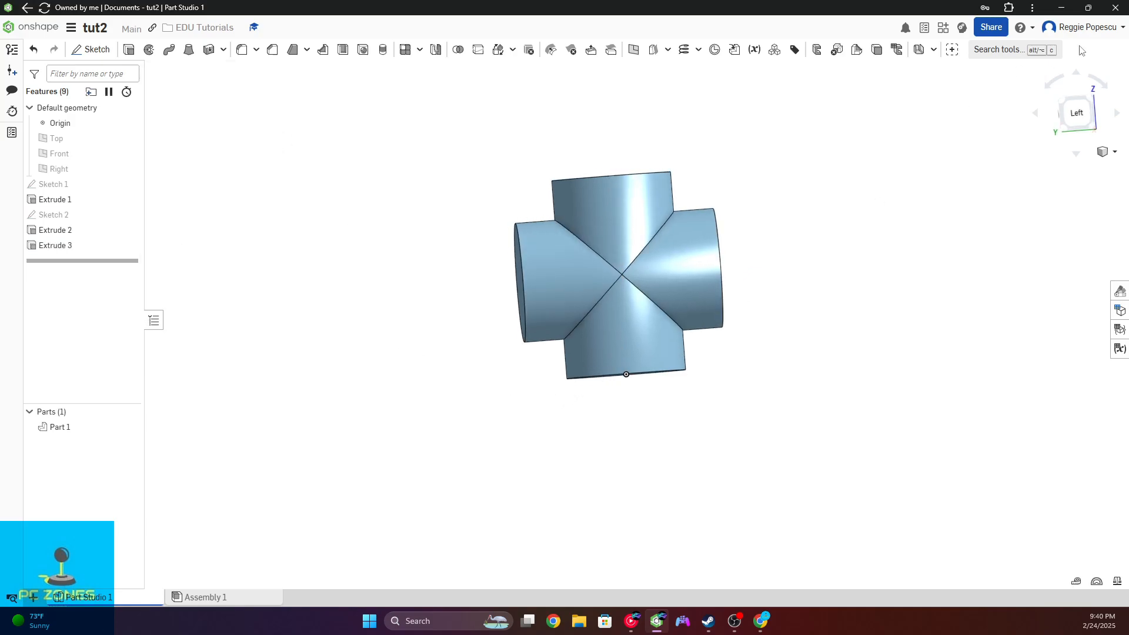
pyautogui.click(1072, 112)
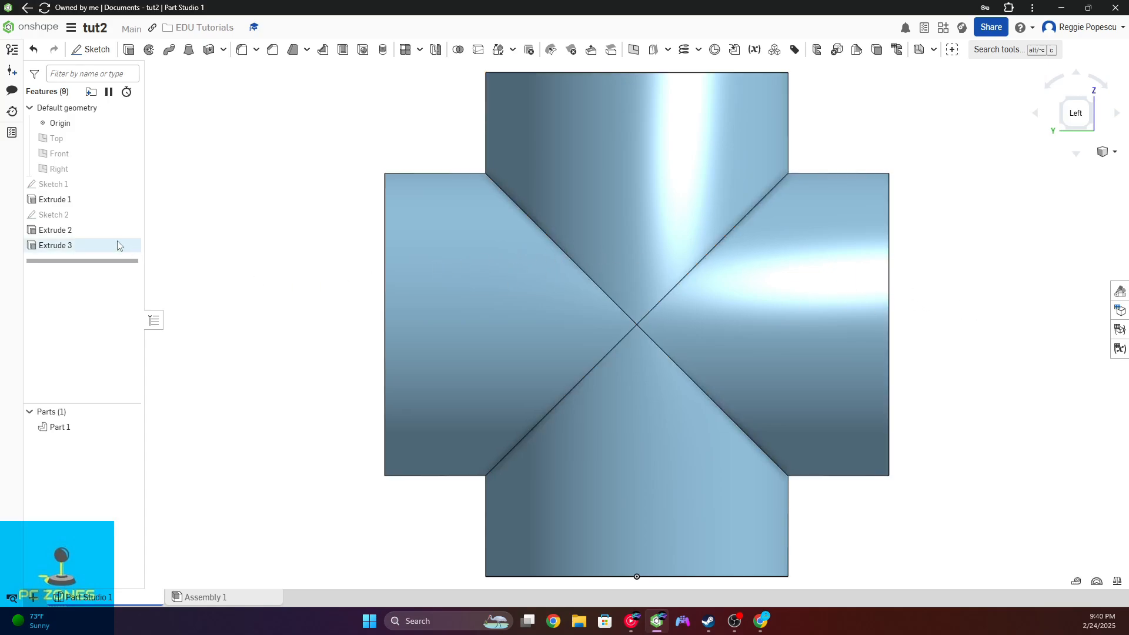
pyautogui.click(55, 230)
pyautogui.keyDown('shift'); pyautogui.click(69, 246); pyautogui.keyUp('shift')
pyautogui.rightClick(71, 252)
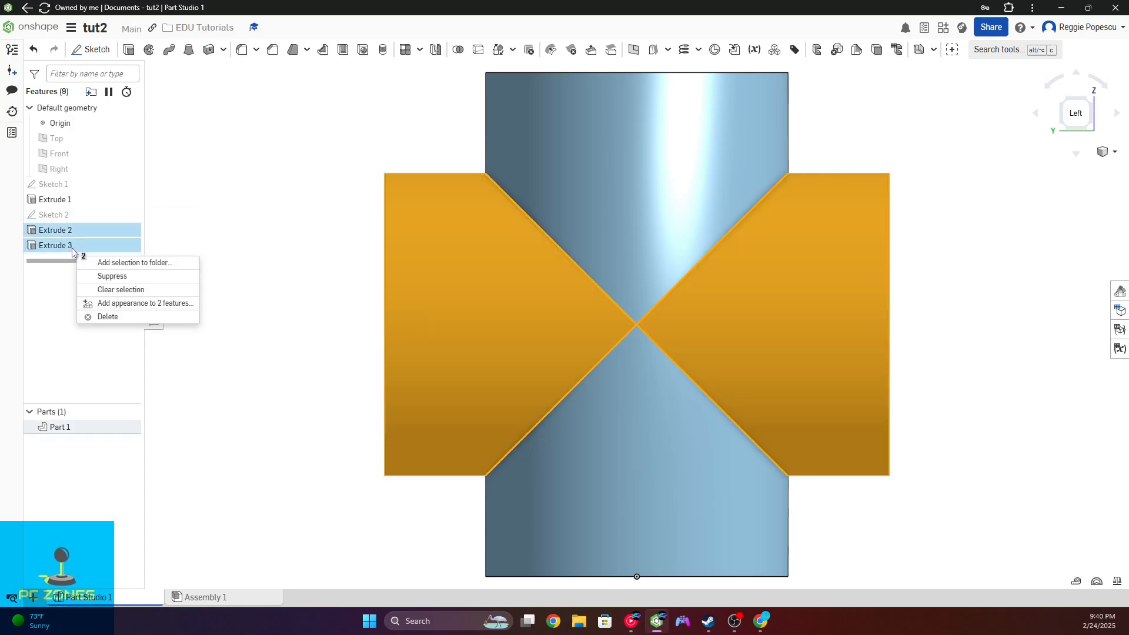
pyautogui.press('Escape')
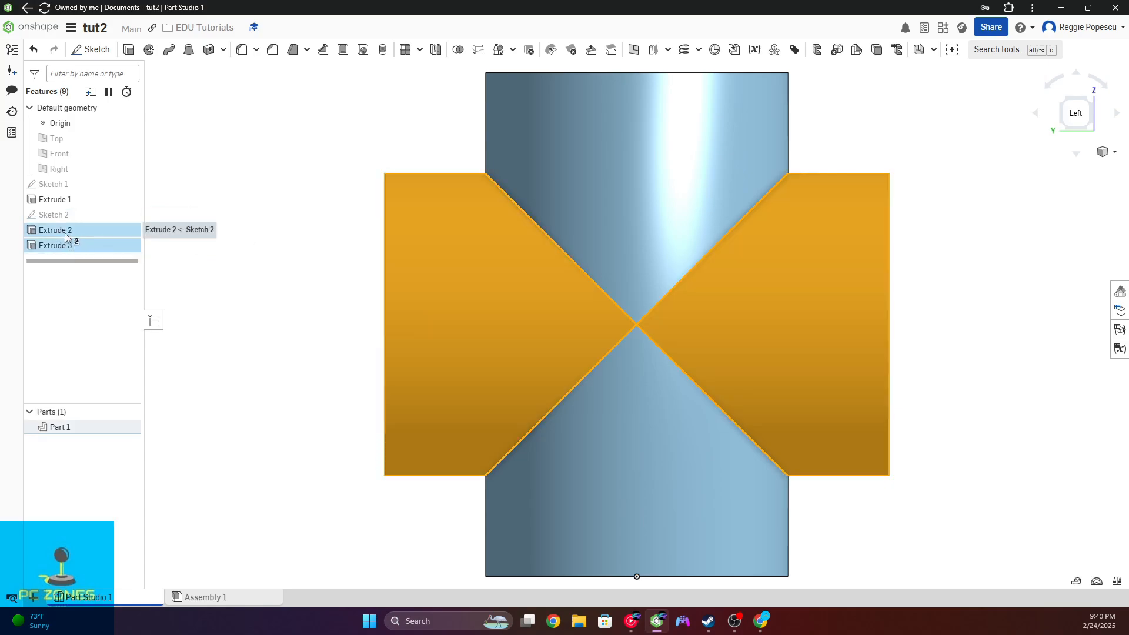
pyautogui.click(71, 235)
pyautogui.click(74, 247)
# - Edit the Extrude 2 feature, enter a depth of 50 mm and accept it
pyautogui.rightClick(76, 237)
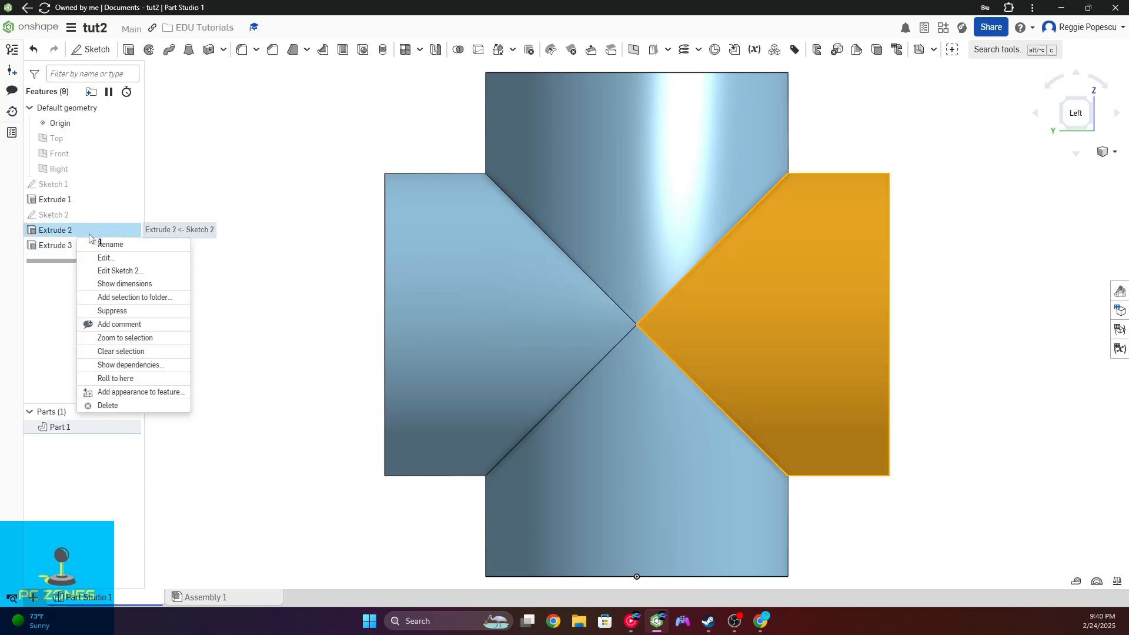
pyautogui.click(115, 259)
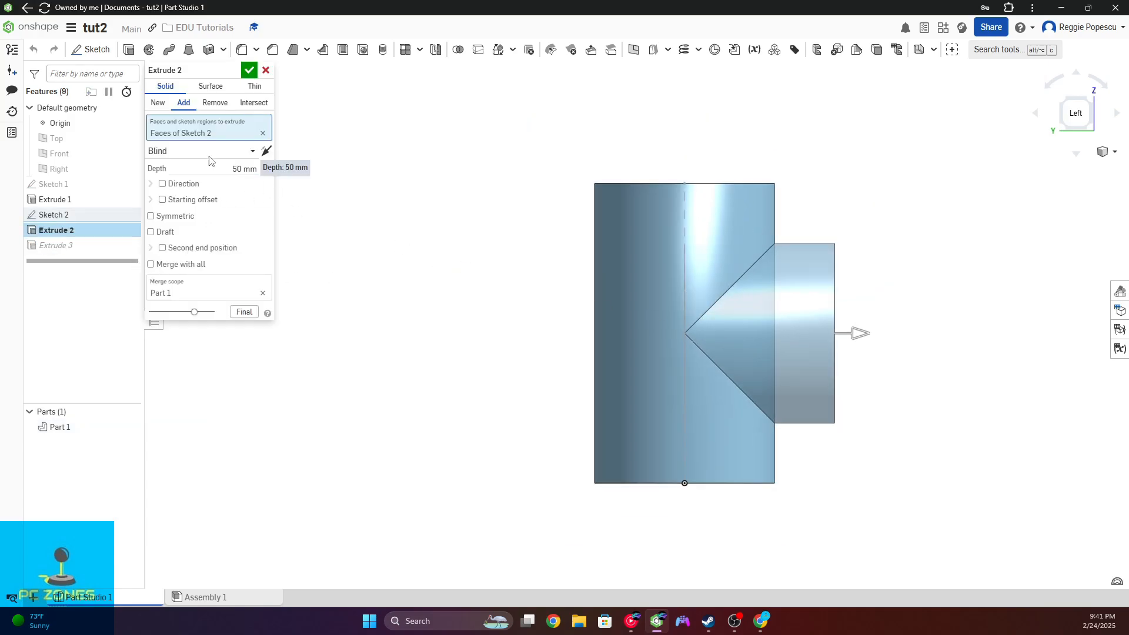
pyautogui.moveTo(876, 313); pyautogui.dragTo(585, 263, button='right')
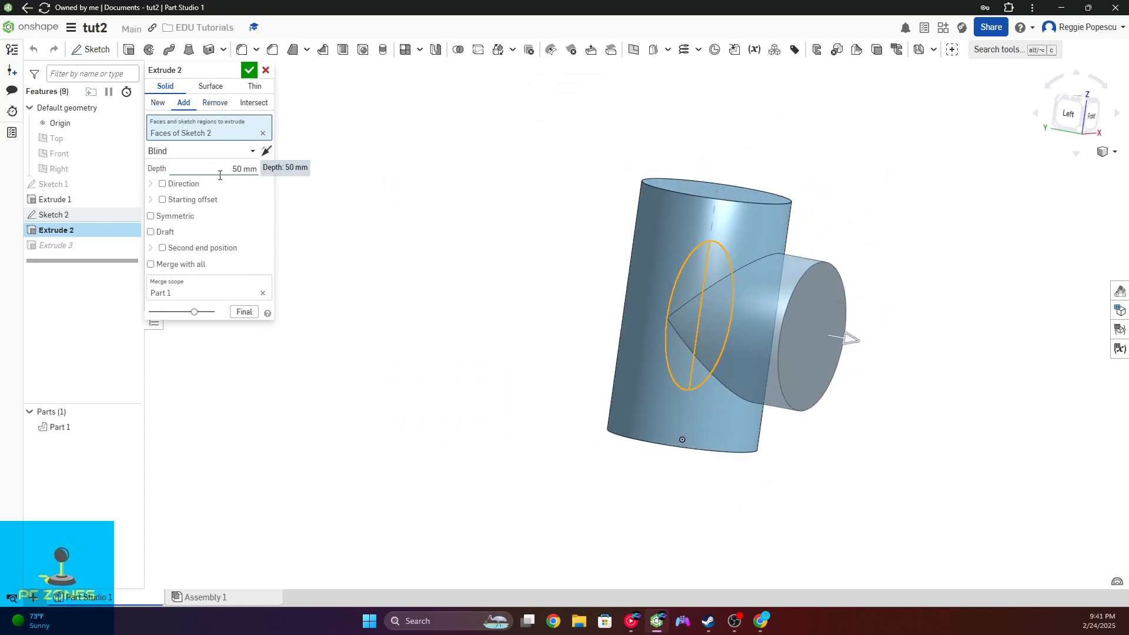
pyautogui.moveTo(220, 174); pyautogui.dragTo(256, 170)
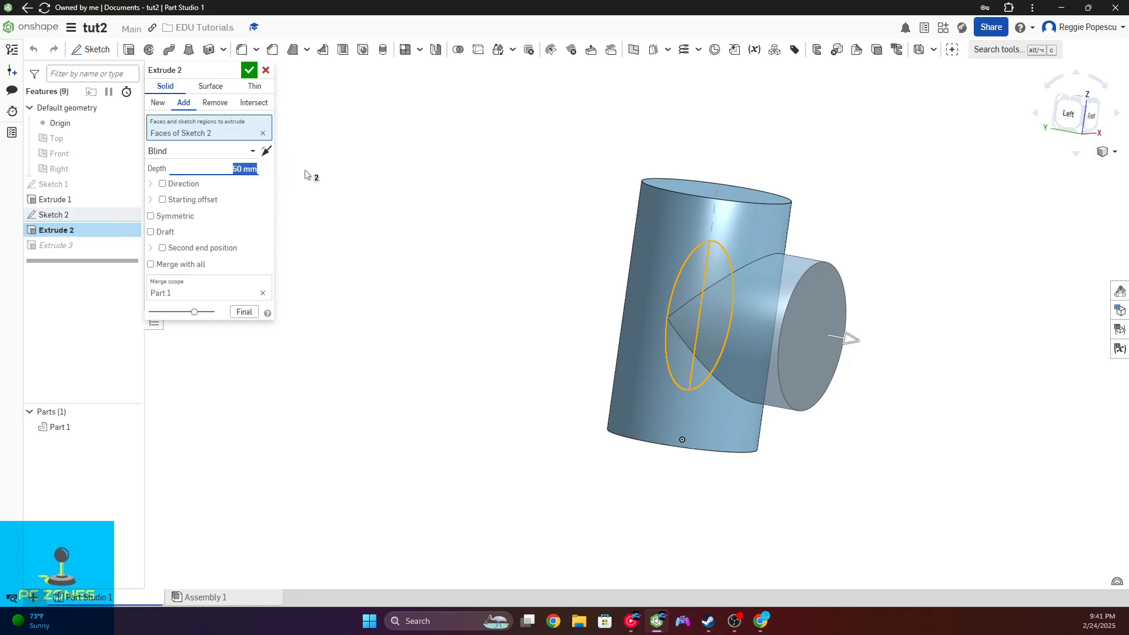
pyautogui.write('50 mm')
pyautogui.press('Return')
pyautogui.click(249, 70)
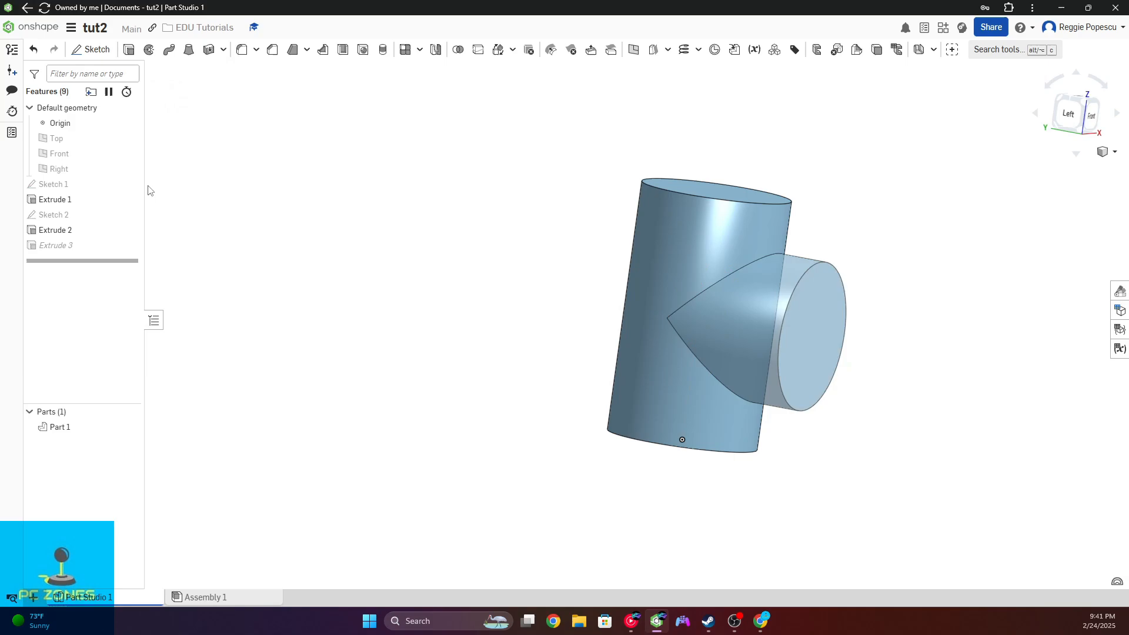
# - Edit the Extrude 3 feature, enter a depth of 50 mm and accept it
pyautogui.click(72, 245)
pyautogui.rightClick(72, 246)
pyautogui.click(101, 264)
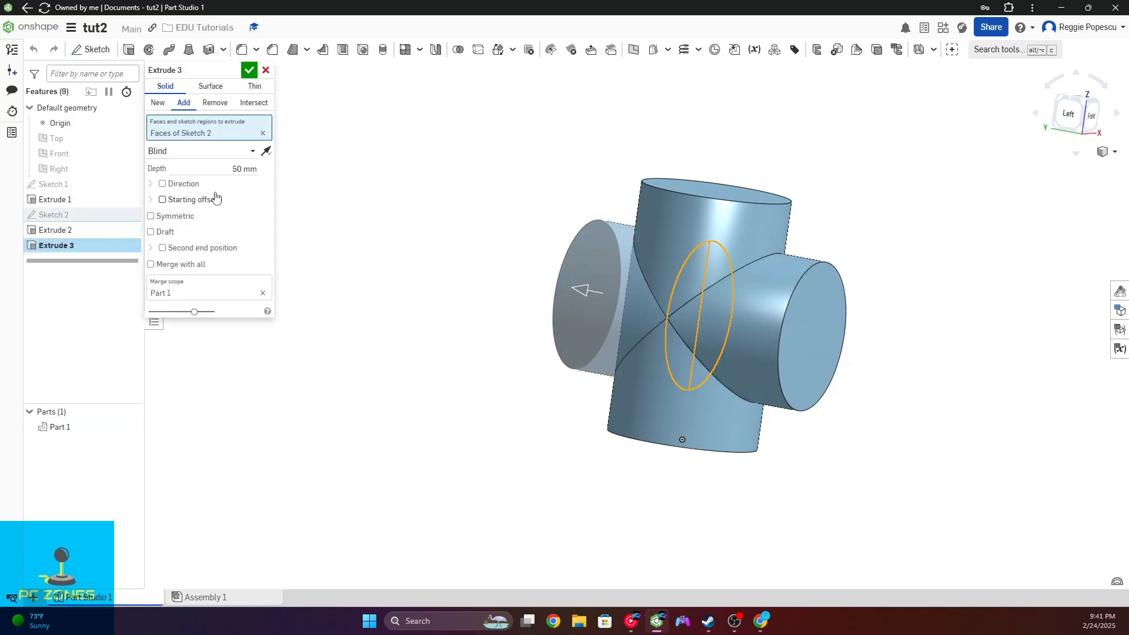
pyautogui.click(242, 169)
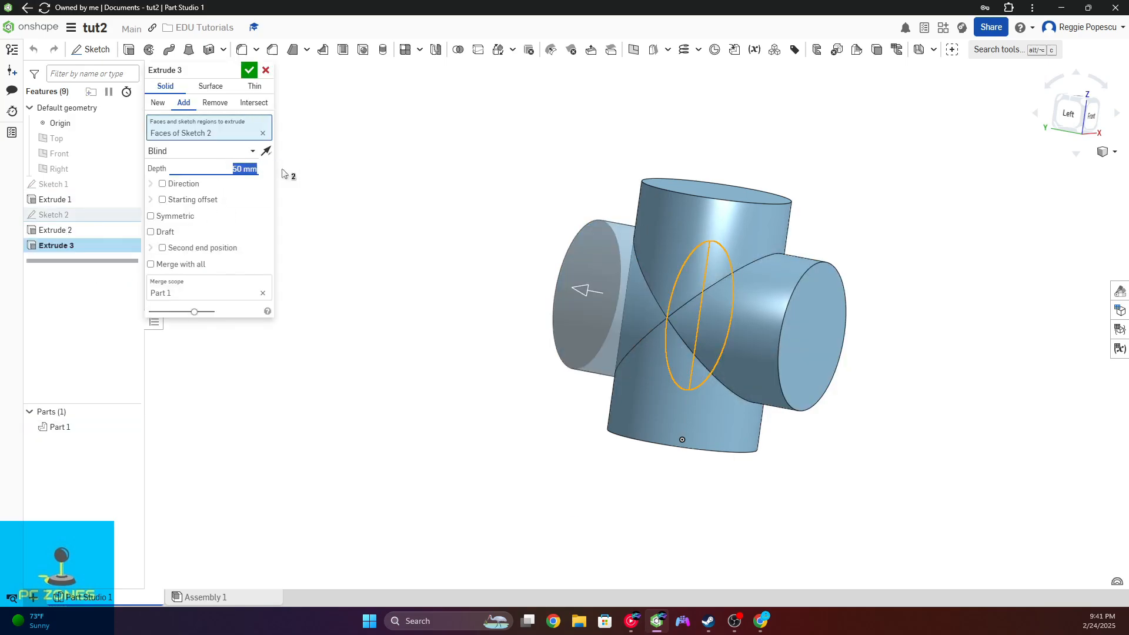
pyautogui.write('50 mm')
pyautogui.press('Return')
pyautogui.click(248, 71)
# - Examine the cross-shaped solid all around, including its straight right and left side views
pyautogui.moveTo(565, 283); pyautogui.dragTo(805, 291, button='right')
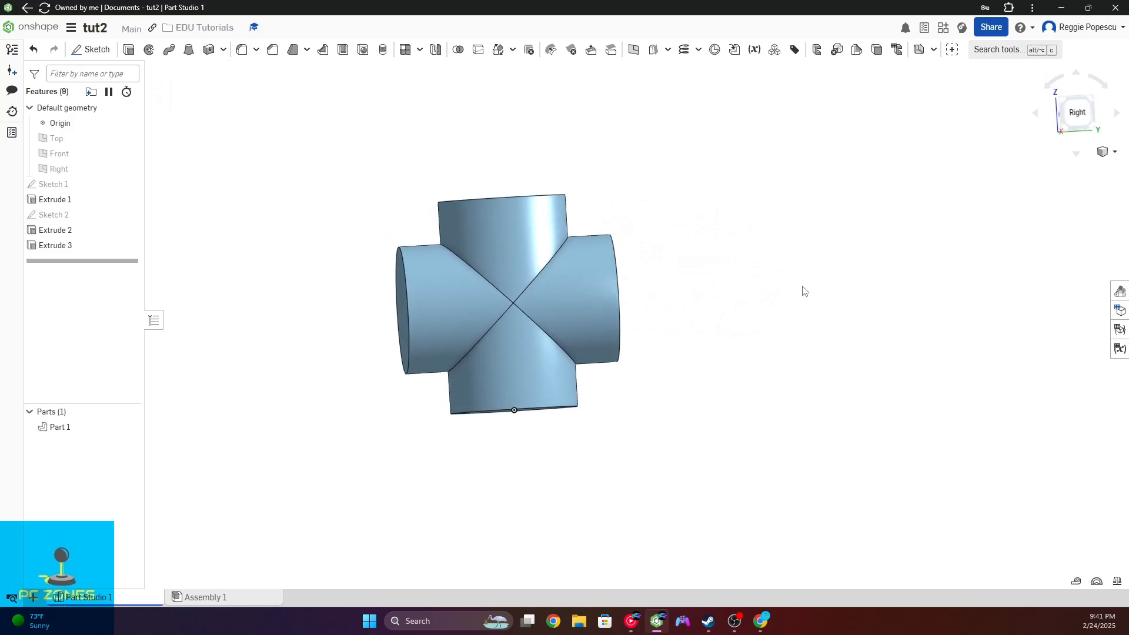
pyautogui.click(1076, 112)
pyautogui.scroll(-4, 869, 314)
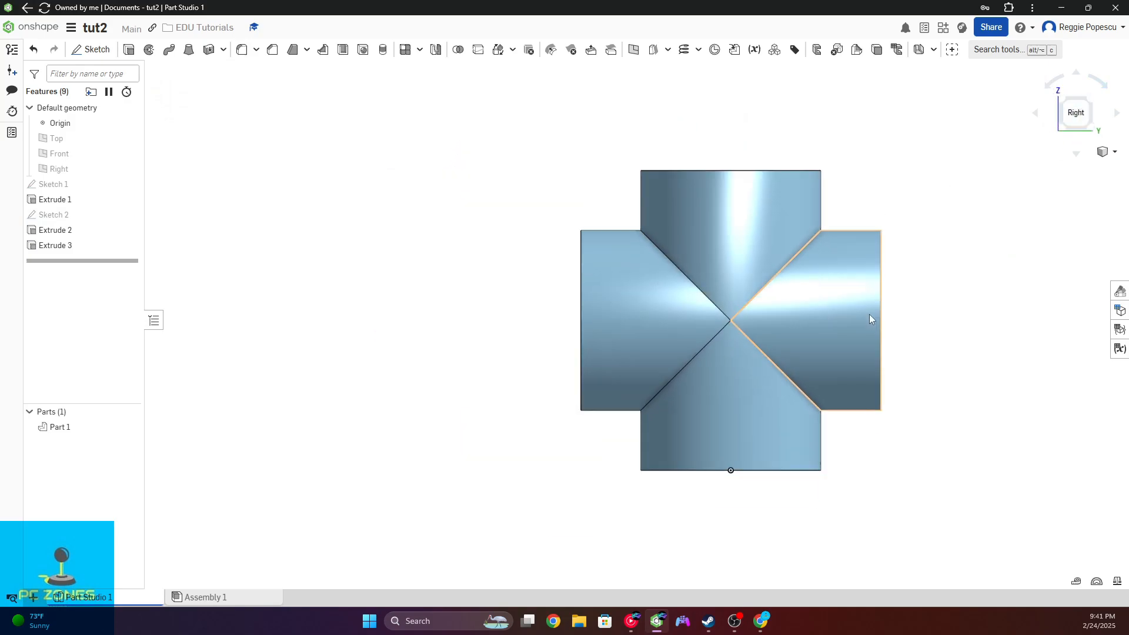
pyautogui.moveTo(868, 313); pyautogui.dragTo(713, 334, button='right')
pyautogui.scroll(-1, 267, 224)
pyautogui.scroll(-2, 197, 260)
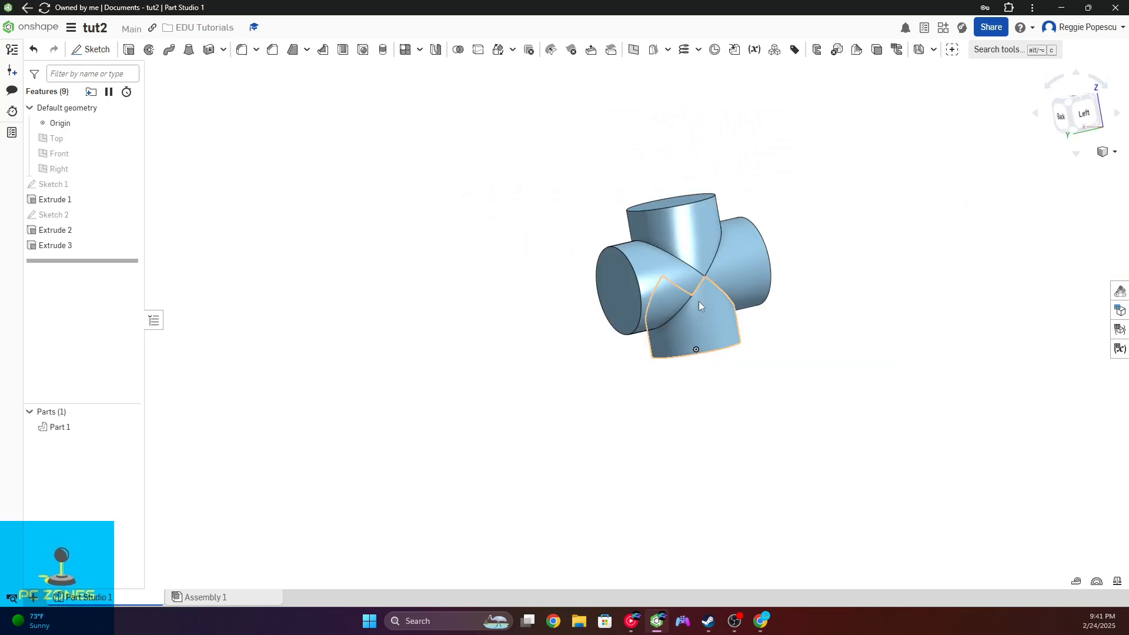
pyautogui.scroll(4, 698, 301)
pyautogui.moveTo(804, 230); pyautogui.dragTo(781, 228, button='right')
pyautogui.click(1078, 111)
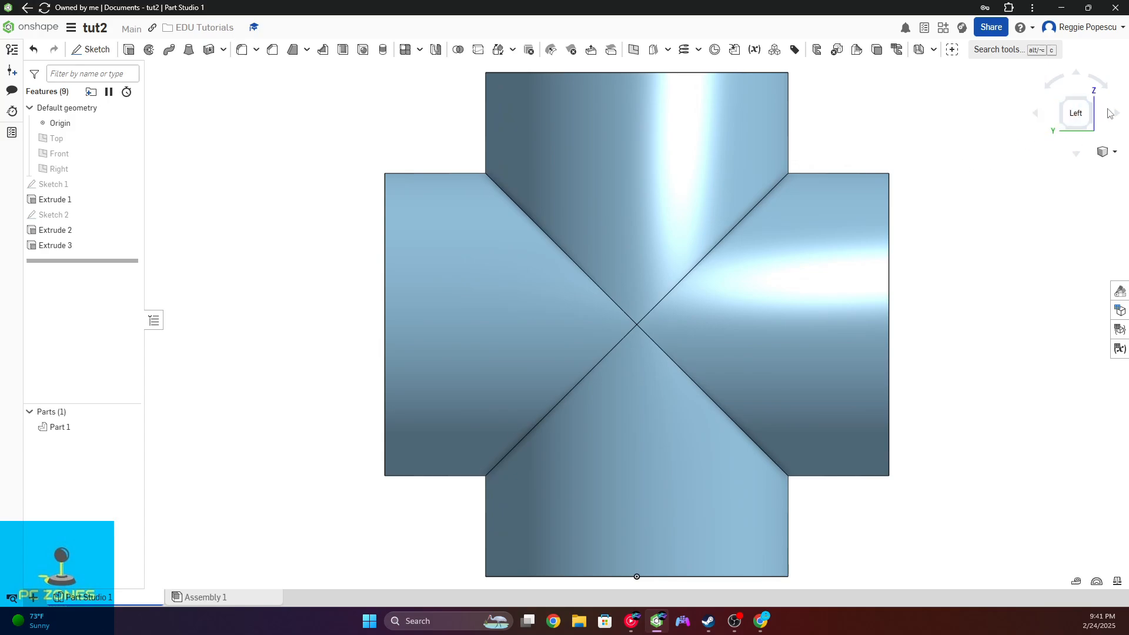
pyautogui.click(1112, 151)
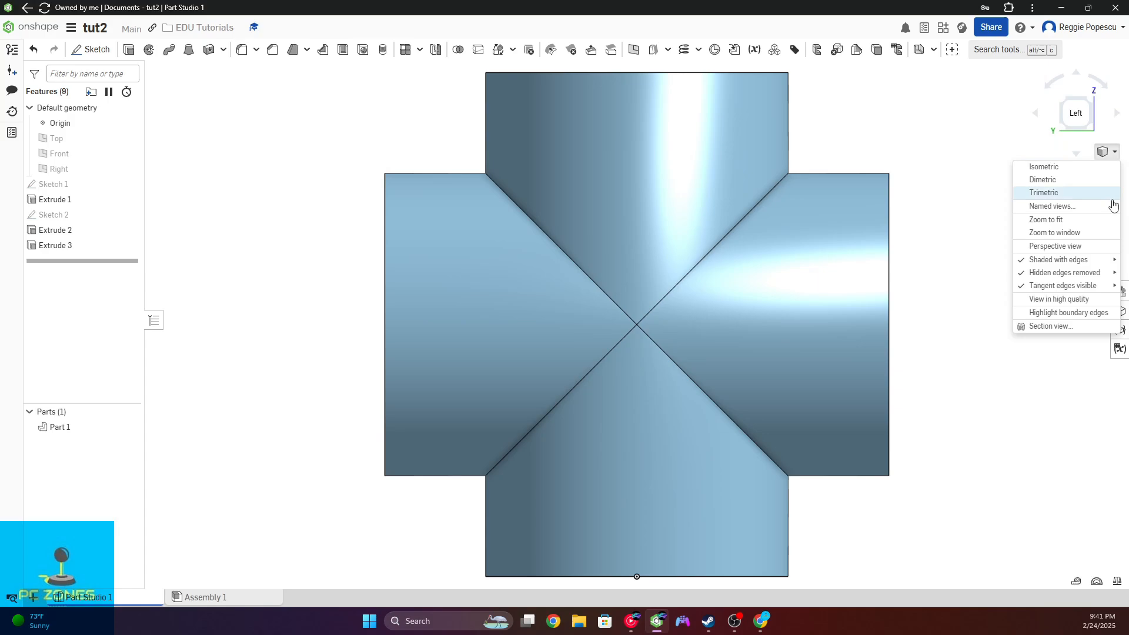
pyautogui.click(948, 123)
pyautogui.click(1109, 152)
pyautogui.click(934, 144)
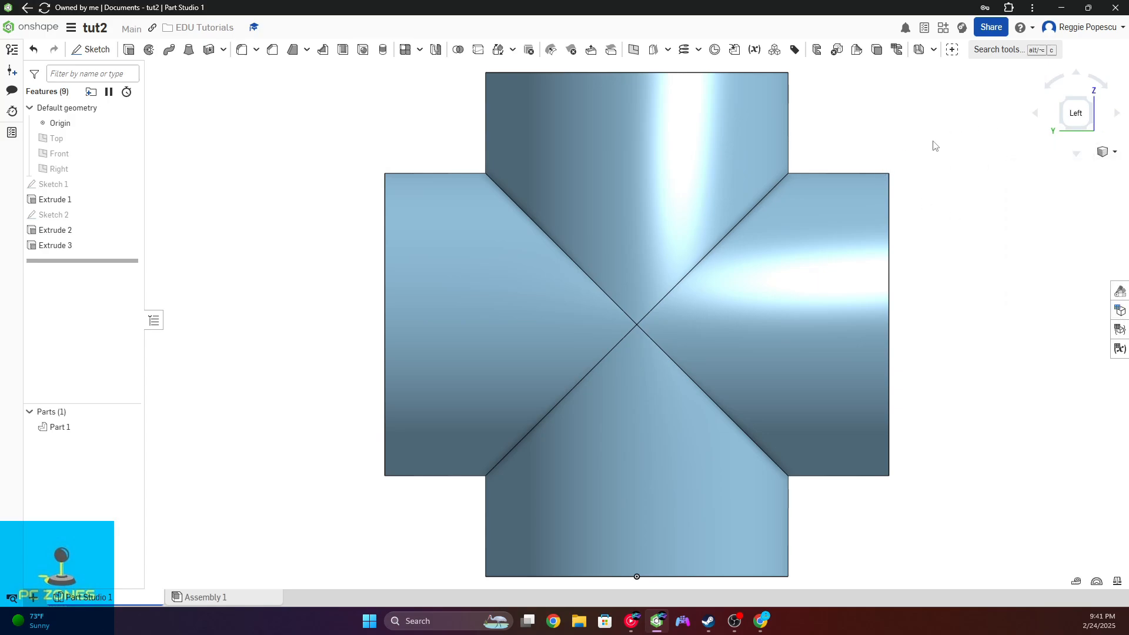
# - Compare the solid in isometric, dimetric and trimetric views and zoom to fit
pyautogui.click(1104, 152)
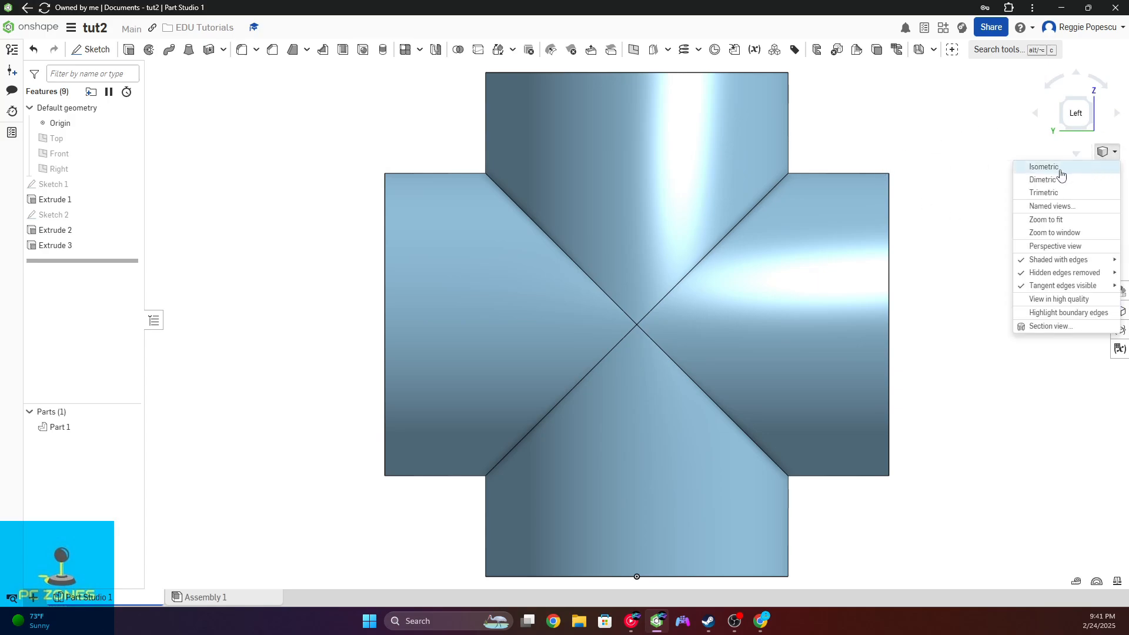
pyautogui.click(1061, 169)
pyautogui.click(1113, 152)
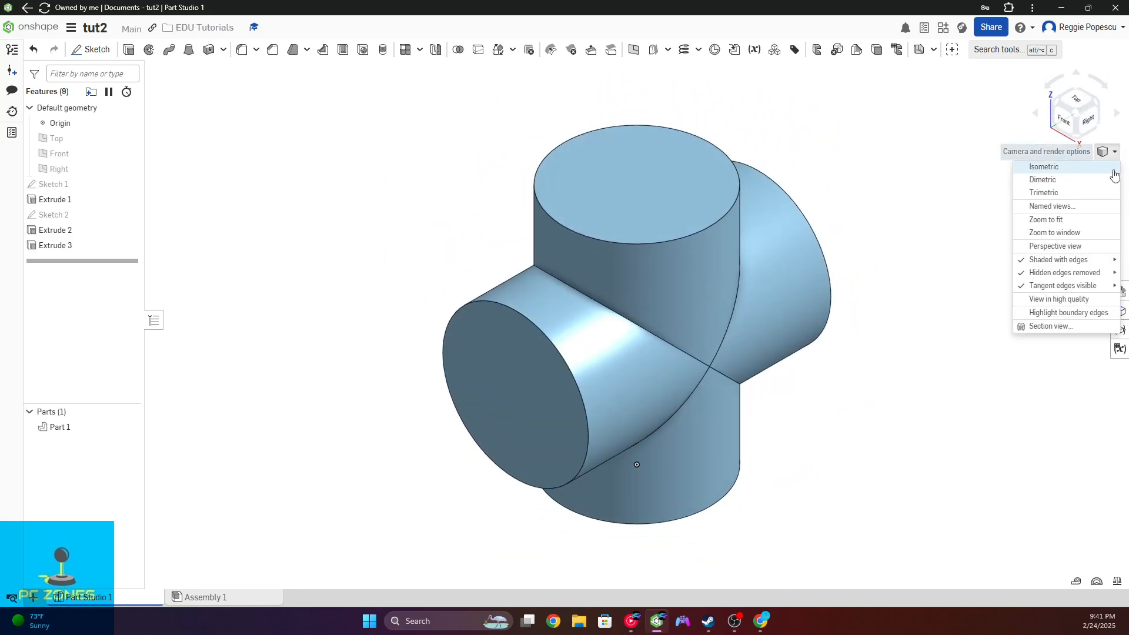
pyautogui.click(1070, 178)
pyautogui.click(1114, 153)
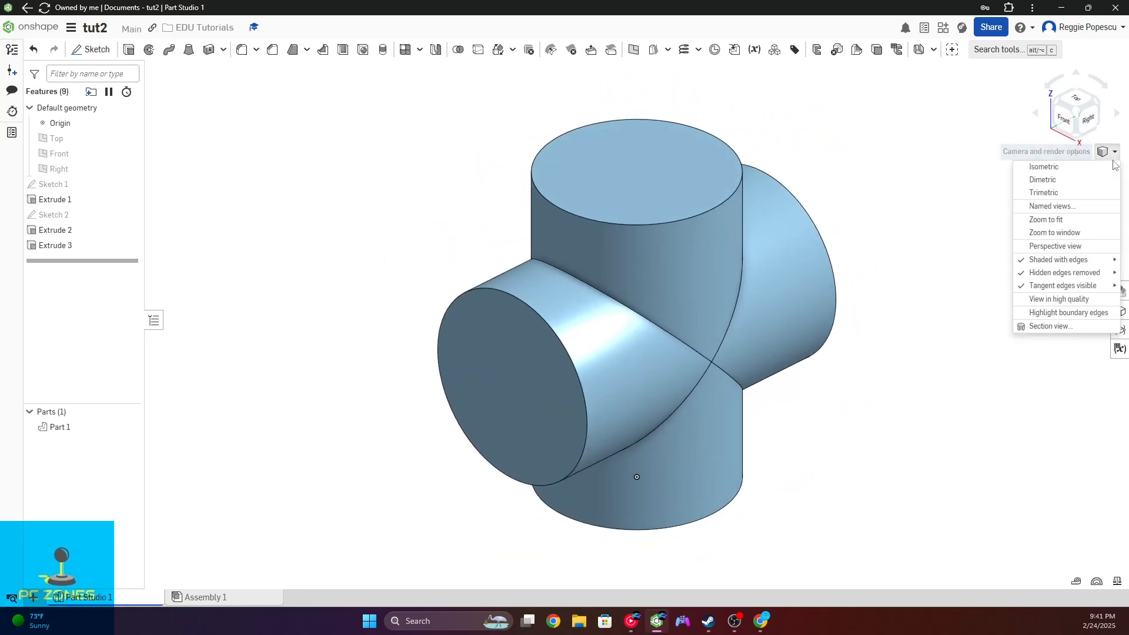
pyautogui.click(1071, 192)
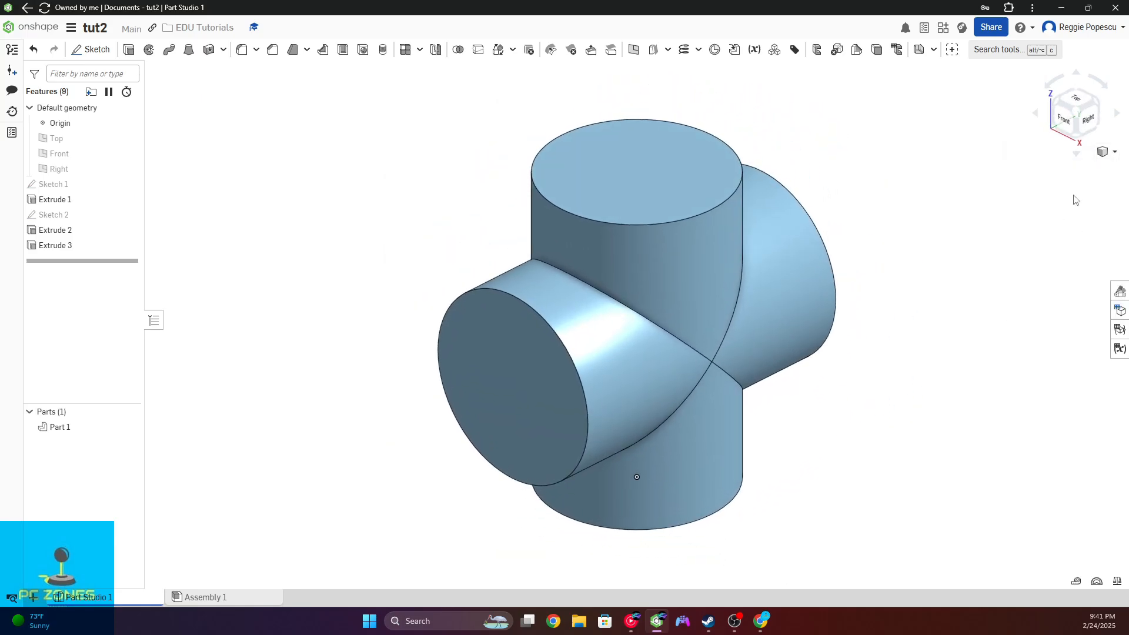
pyautogui.click(1114, 152)
pyautogui.click(1068, 220)
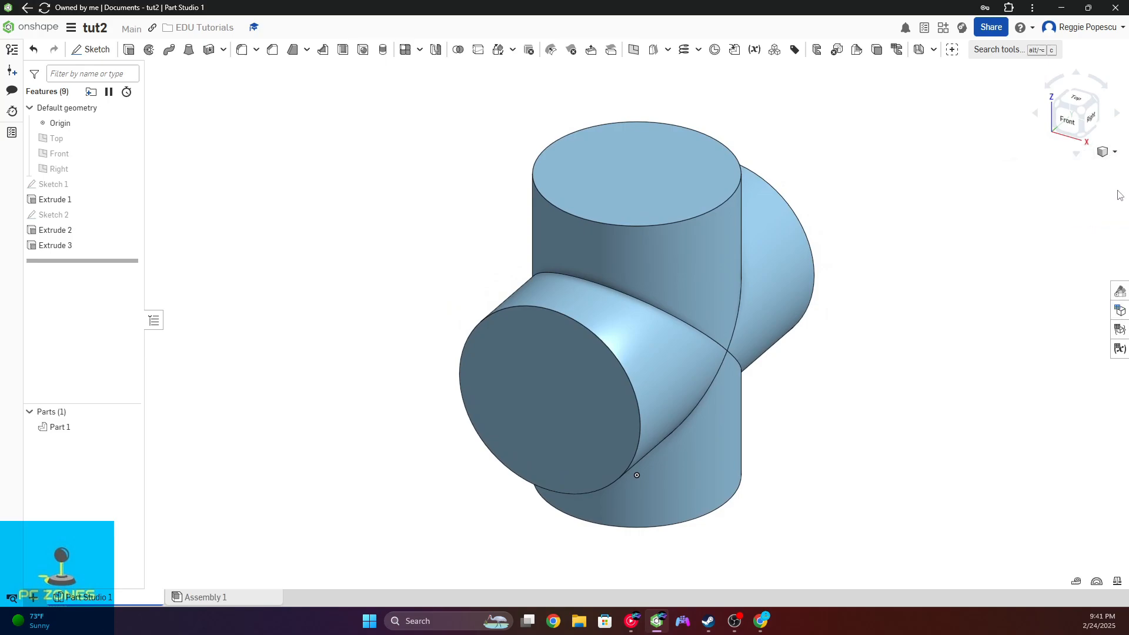
pyautogui.click(1114, 153)
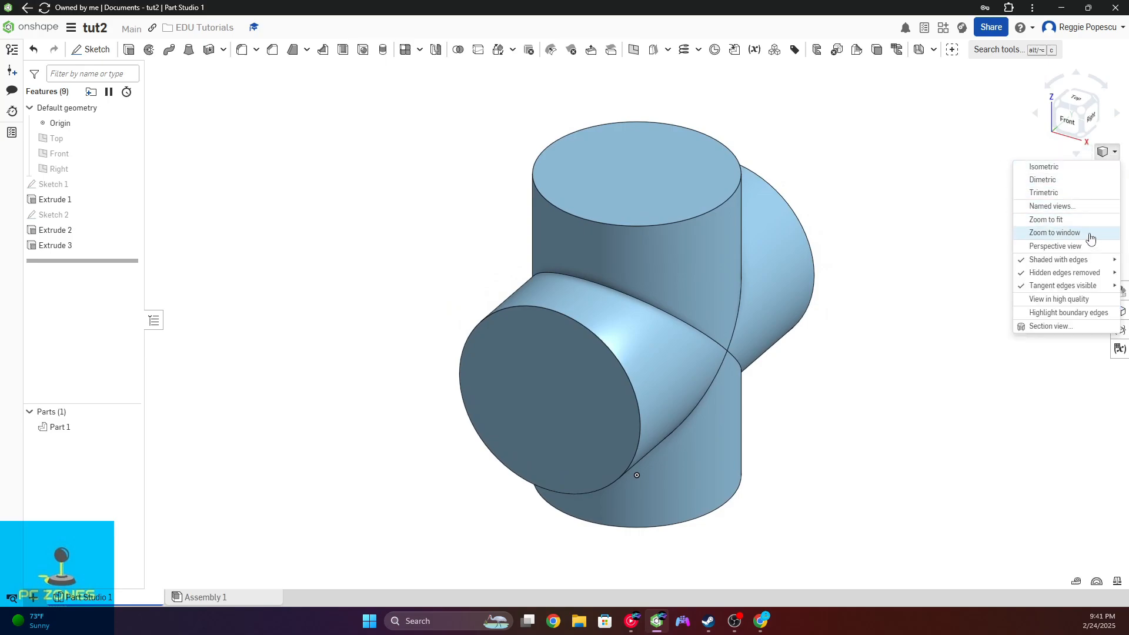
pyautogui.click(1089, 235)
pyautogui.scroll(-3, 841, 261)
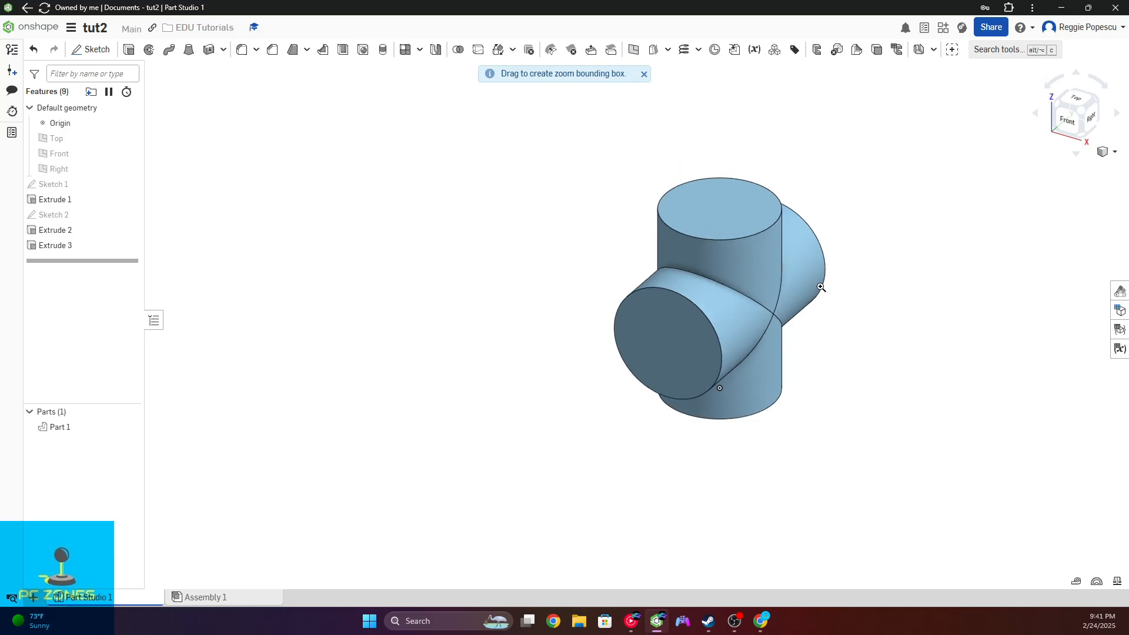
pyautogui.click(734, 342)
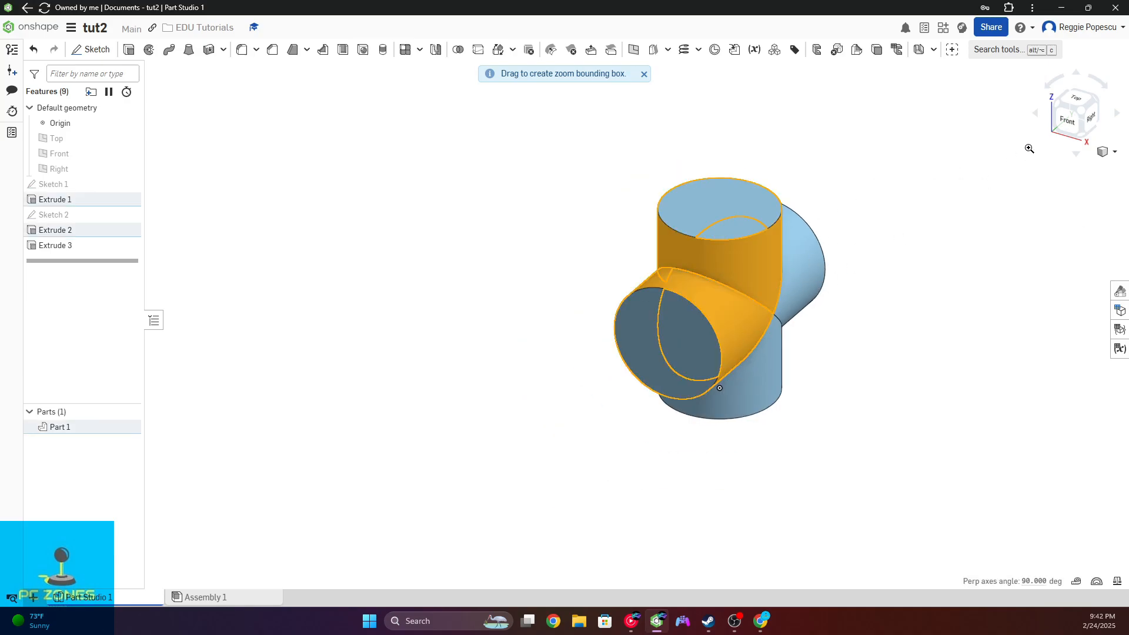
pyautogui.click(1047, 175)
pyautogui.press('Escape')
# - Examine the solid from its top, right and back corner, in isometric view and from near the front
pyautogui.click(1103, 152)
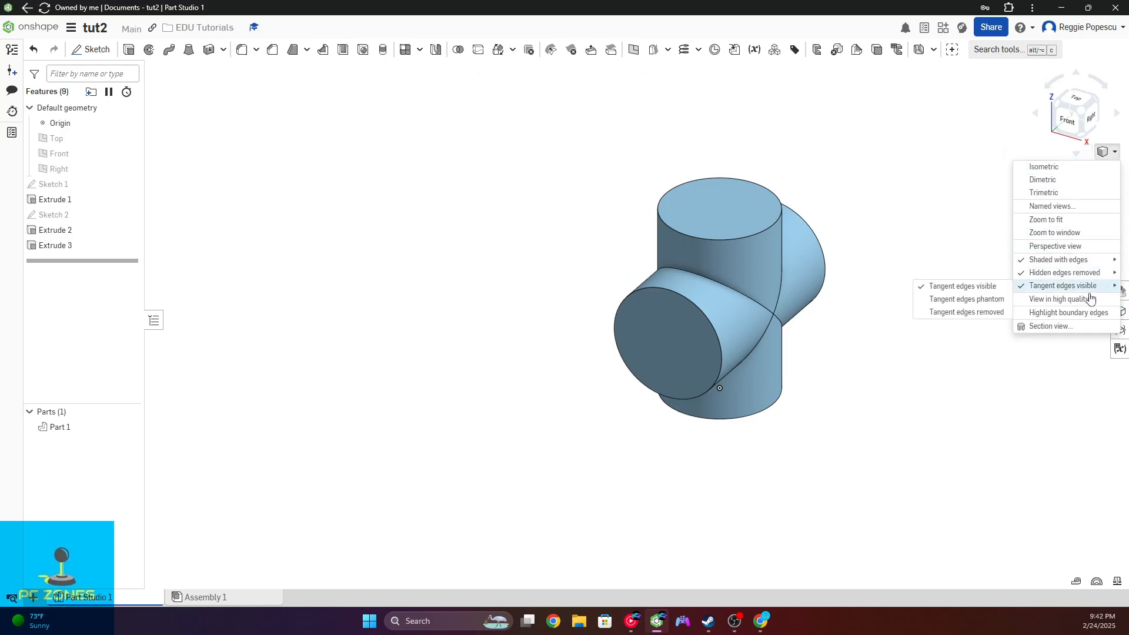
pyautogui.click(1066, 177)
pyautogui.moveTo(1065, 177); pyautogui.dragTo(1006, 113, button='right')
pyautogui.click(1072, 106)
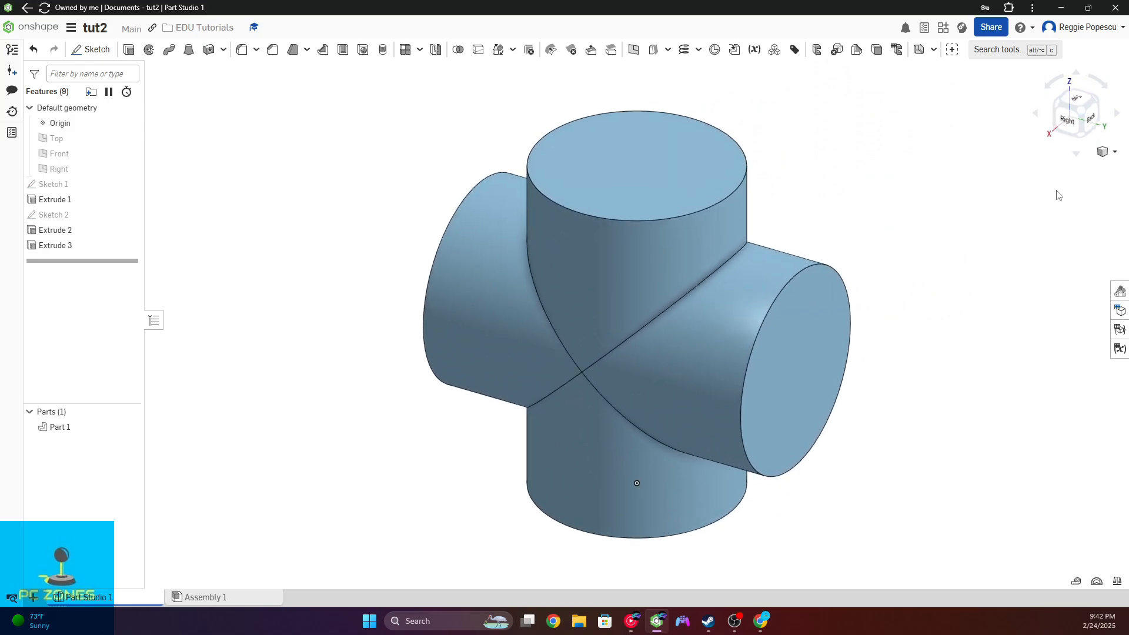
pyautogui.click(1113, 152)
pyautogui.click(1088, 163)
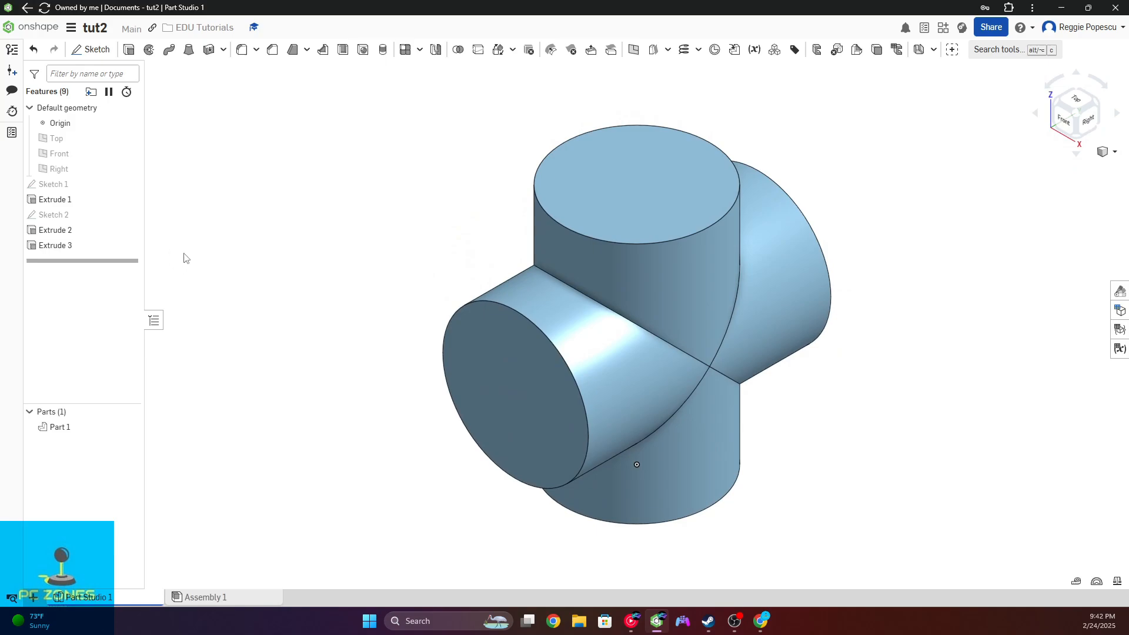
pyautogui.moveTo(632, 370); pyautogui.dragTo(597, 323, button='right')
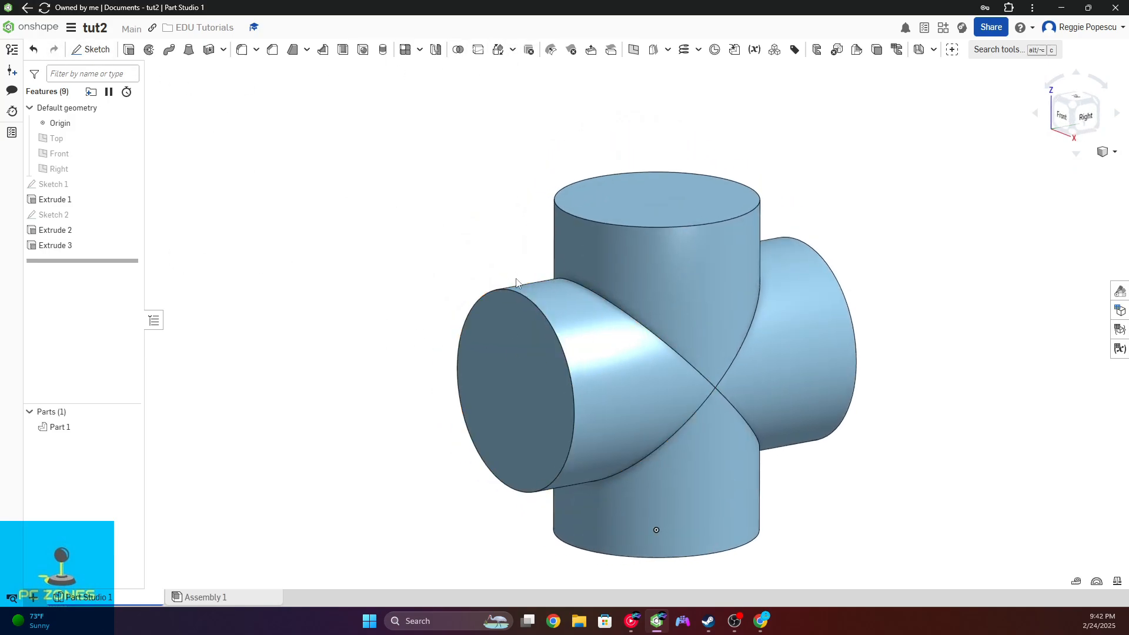
pyautogui.scroll(-3, 516, 282)
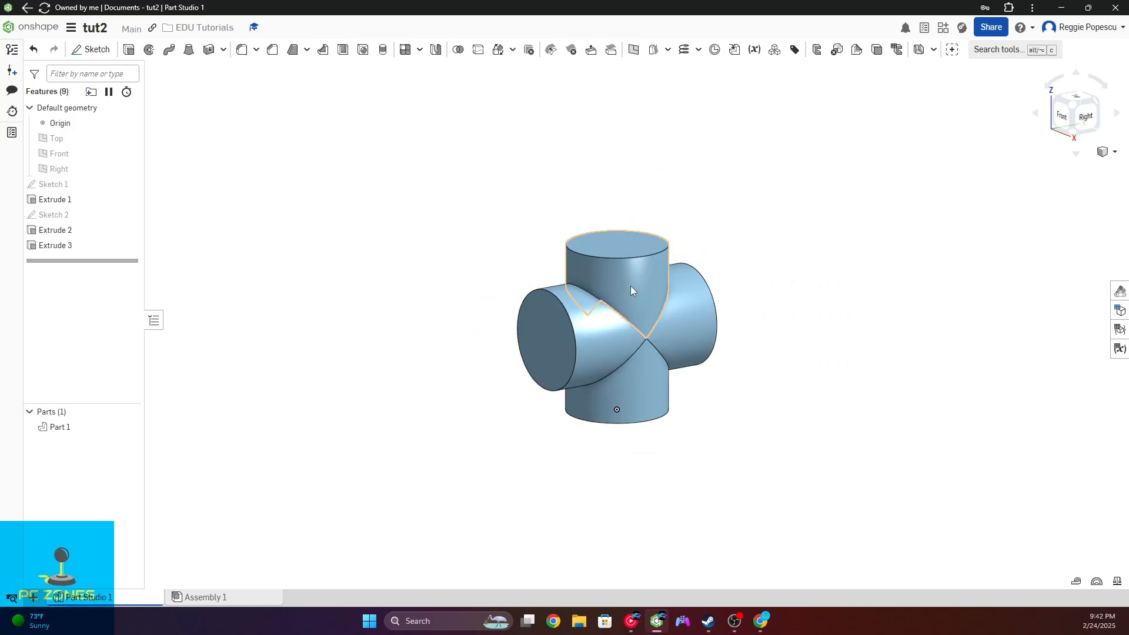
pyautogui.moveTo(631, 286); pyautogui.dragTo(669, 288, button='right')
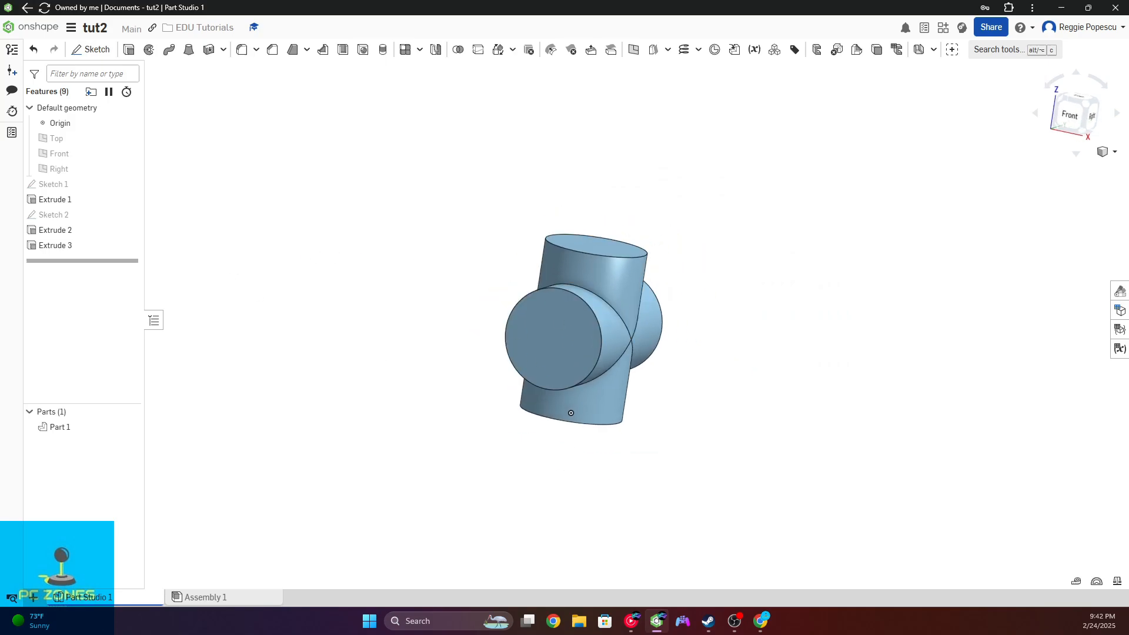